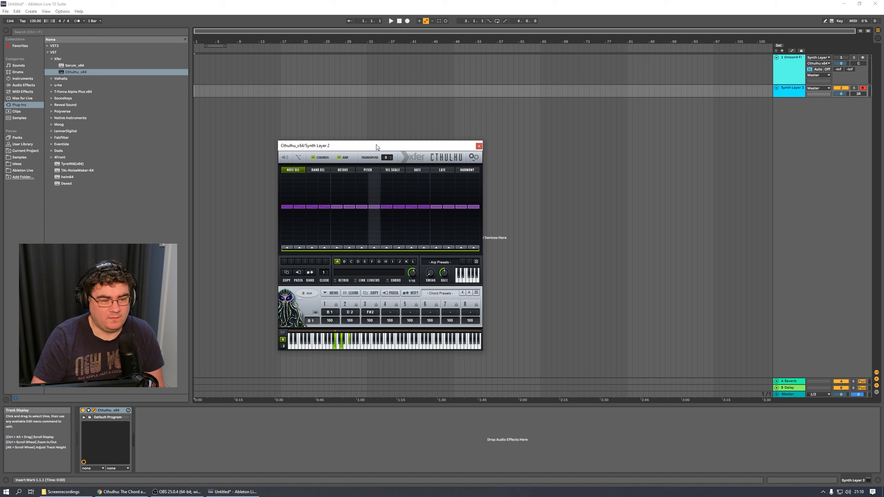
Browse Cthulhu's chord preset categories, including the BachChorales list, and close the plug-in window.
{"action": "left_click", "coordinate": [440, 293]}
{"action": "left_click_drag", "start_coordinate": [421, 156], "coordinate": [418, 86]}
{"action": "left_click", "coordinate": [439, 225]}
{"action": "mouse_move", "coordinate": [452, 249]}
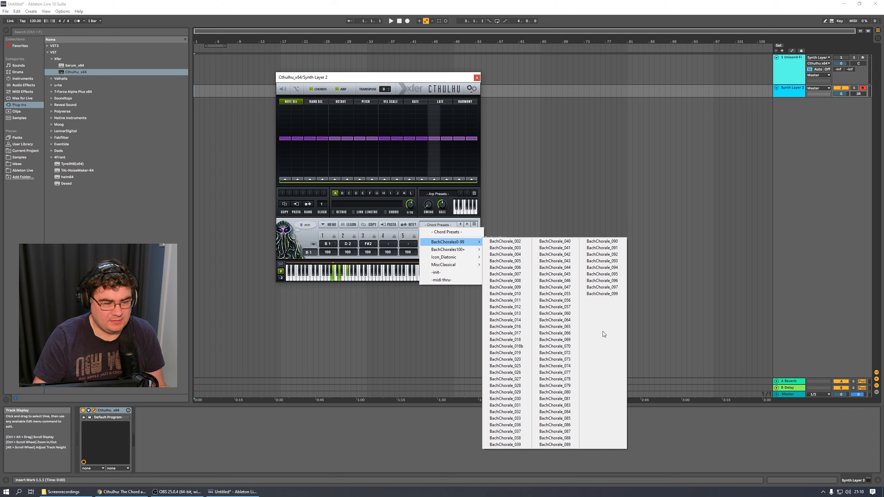
{"action": "mouse_move", "coordinate": [461, 250]}
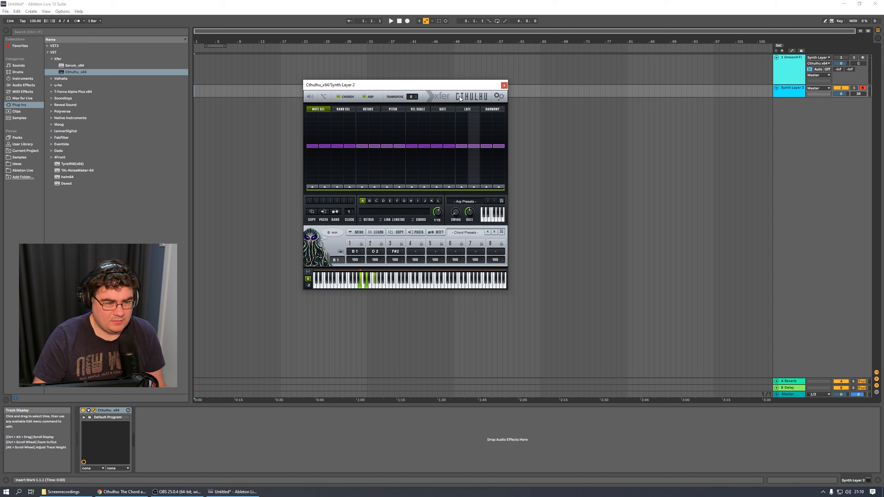
{"action": "left_click", "coordinate": [503, 85]}
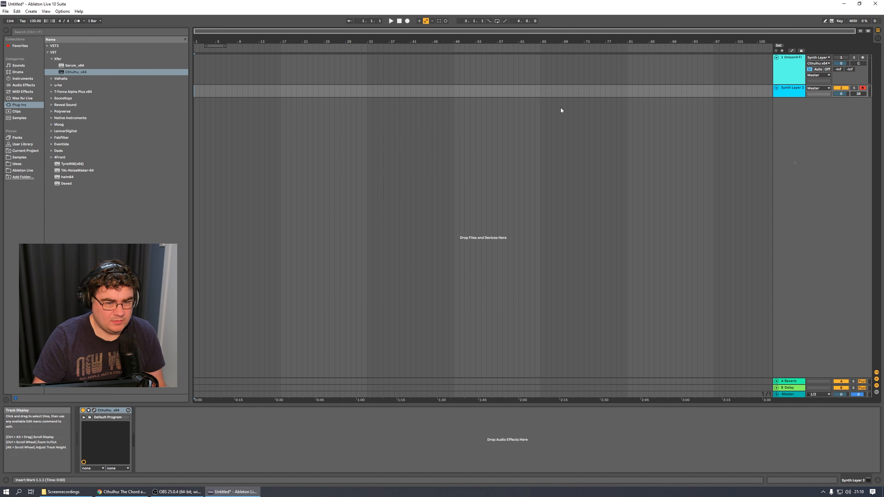
Load the BachChorale_121 chord preset into Cthulhu on the Synth Layer 2 track.
{"action": "left_click", "coordinate": [790, 64]}
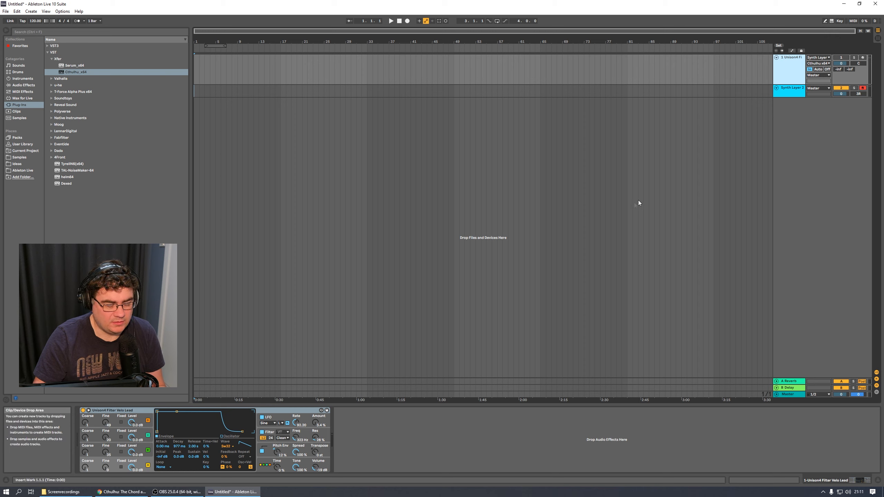
{"action": "left_click", "coordinate": [798, 95]}
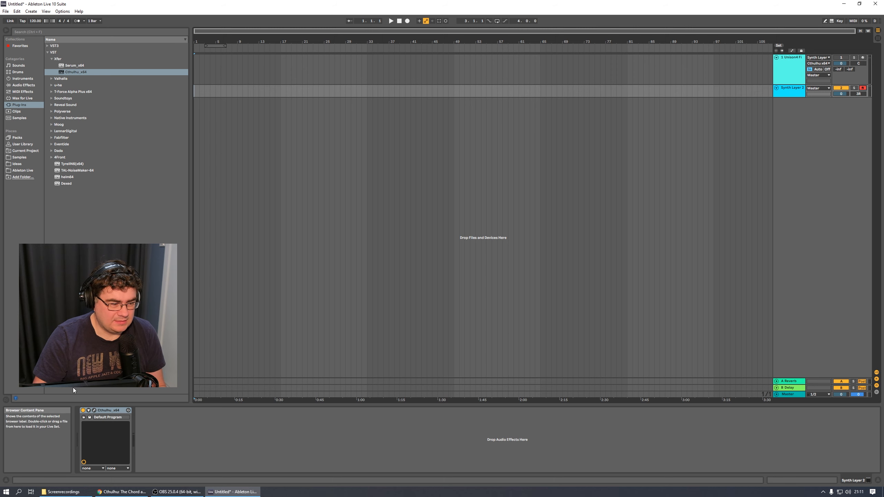
{"action": "left_click", "coordinate": [94, 411]}
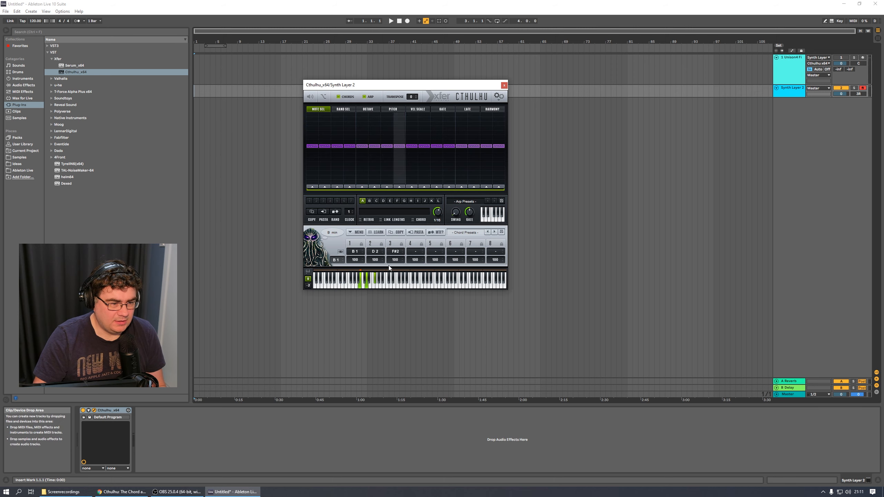
{"action": "left_click", "coordinate": [473, 232]}
{"action": "mouse_move", "coordinate": [487, 257]}
{"action": "left_click", "coordinate": [532, 347]}
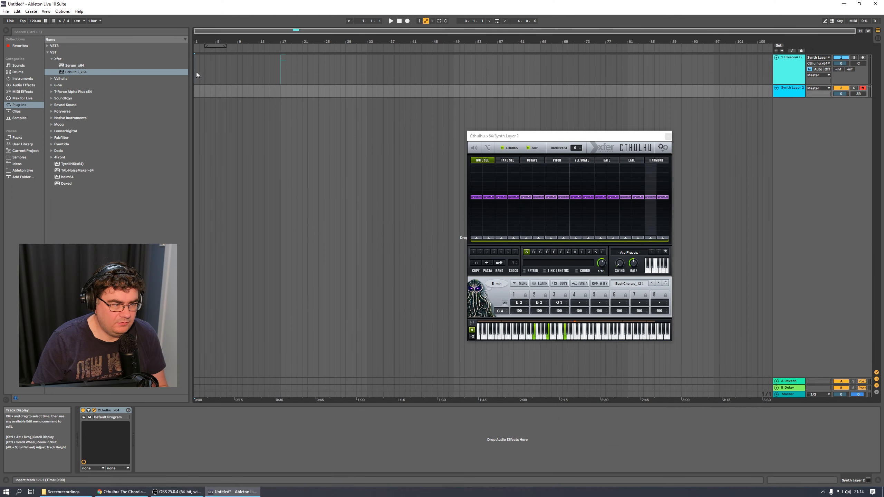
Create a 16-bar MIDI clip on the Synth Layer 2 track and draw a C4 note at its start.
{"action": "left_click_drag", "start_coordinate": [196, 72], "coordinate": [280, 71]}
{"action": "key", "text": "ctrl+shift+m"}
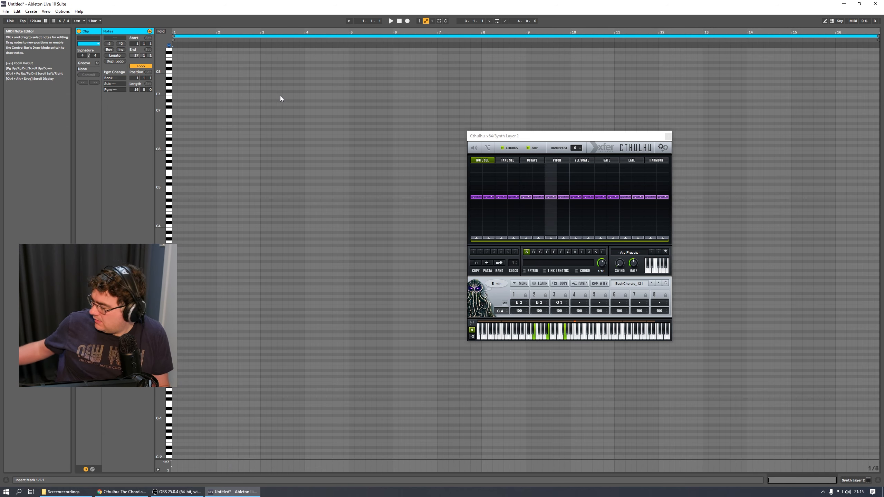
{"action": "key", "text": "b"}
{"action": "left_click", "coordinate": [175, 226]}
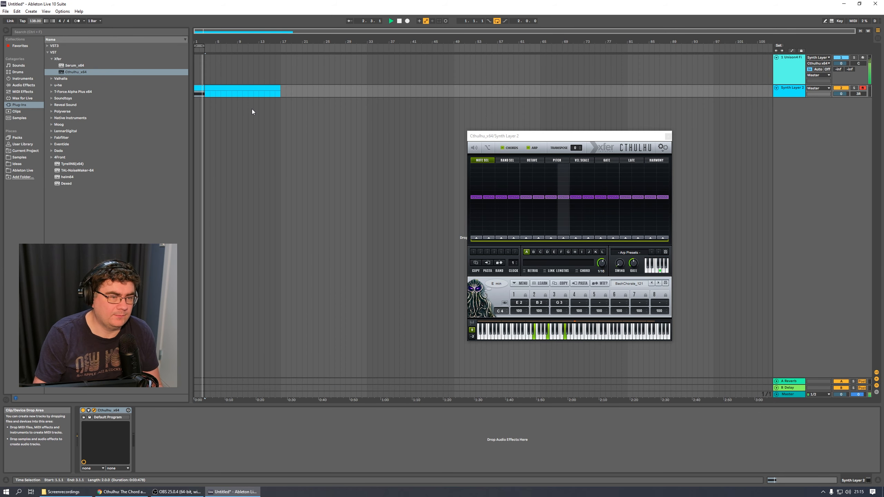
Add consecutive two-bar notes D4, D#4, F4 and E4 after the C4 note in the Synth Layer 2 clip.
{"action": "double_click", "coordinate": [246, 89]}
{"action": "left_click", "coordinate": [358, 230]}
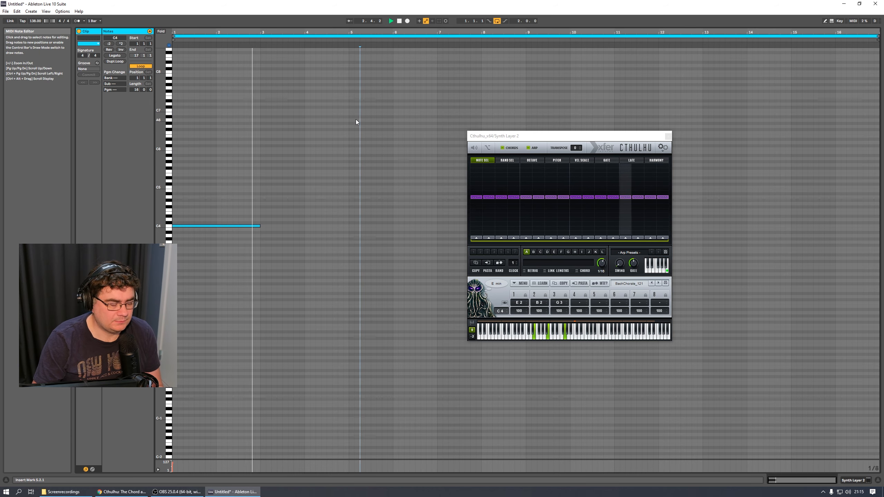
{"action": "left_click_drag", "start_coordinate": [217, 142], "coordinate": [195, 244]}
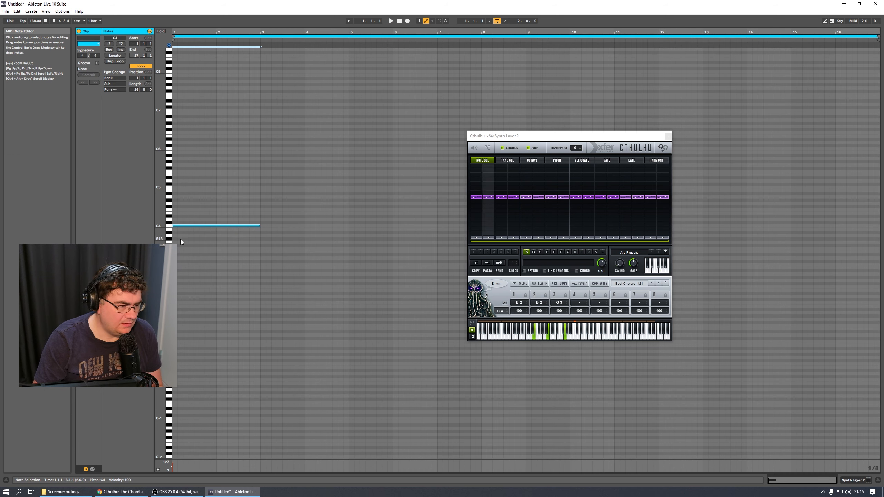
{"action": "left_click", "coordinate": [205, 224]}
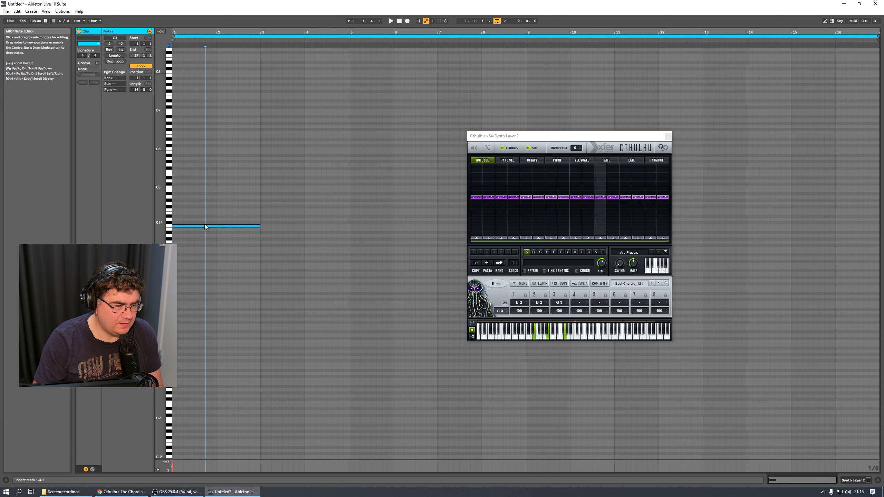
{"action": "left_click", "coordinate": [206, 226]}
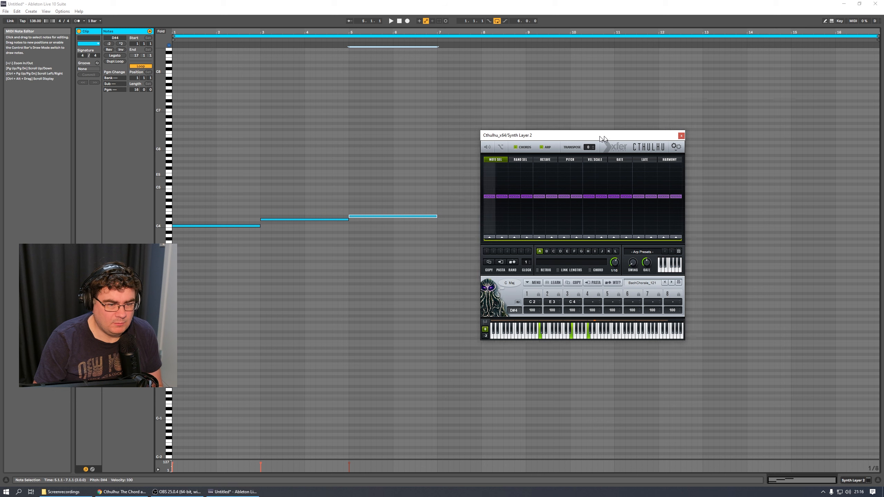
{"action": "left_click_drag", "start_coordinate": [603, 139], "coordinate": [781, 110]}
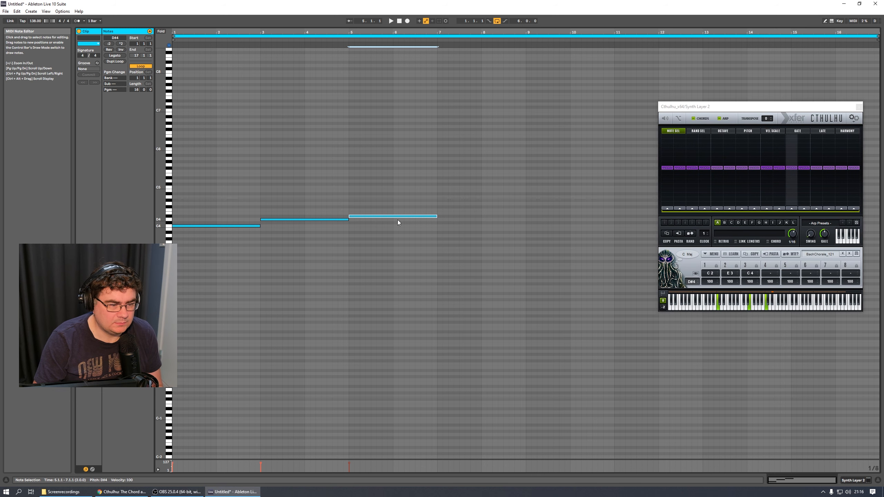
{"action": "left_click_drag", "start_coordinate": [397, 217], "coordinate": [604, 219], "text": "ctrl"}
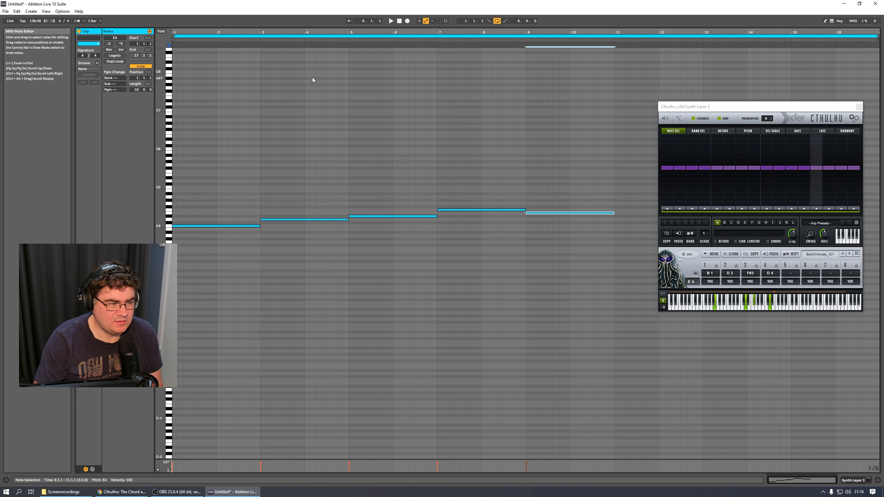
Play back the note progression and move the fifth note down to C4, starting at bar 9.
{"action": "key", "text": "space"}
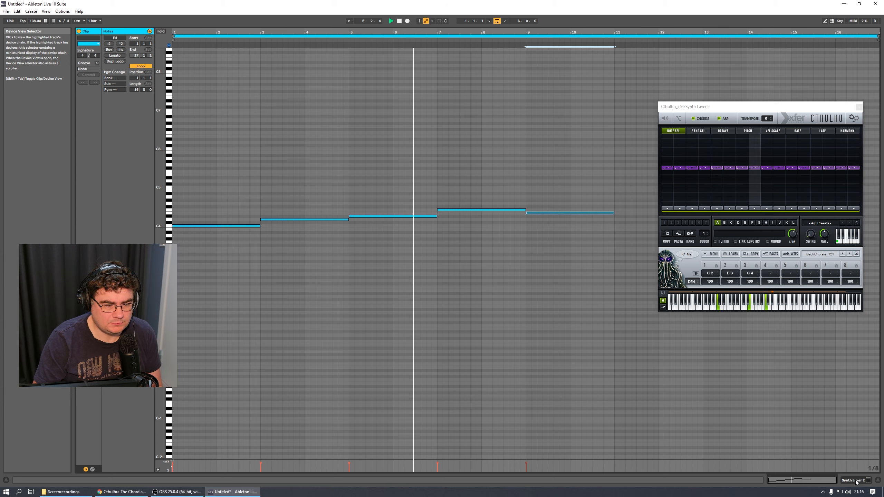
{"action": "key", "text": "space"}
{"action": "left_click_drag", "start_coordinate": [563, 213], "coordinate": [564, 217]}
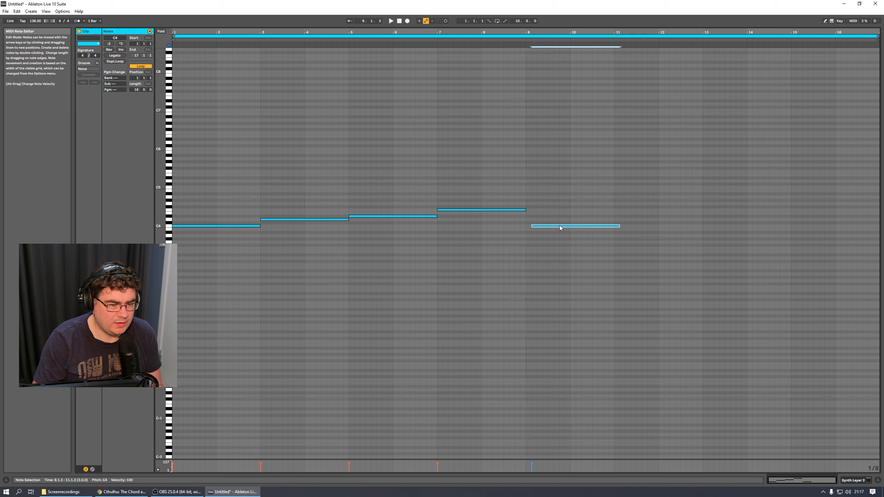
{"action": "left_click_drag", "start_coordinate": [556, 225], "coordinate": [551, 225]}
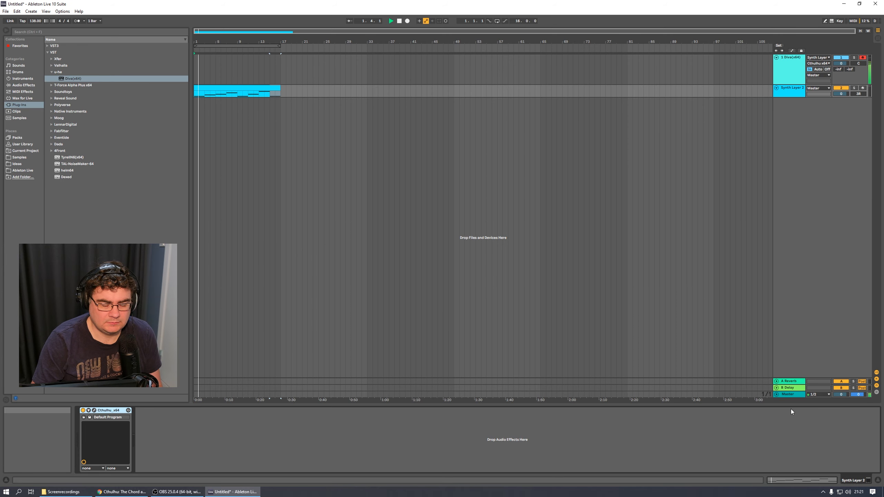
Audition the Gorgeous Plucks III and I presets in Diva on the first track and load PL - King Pin AZ.
{"action": "left_click", "coordinate": [360, 178]}
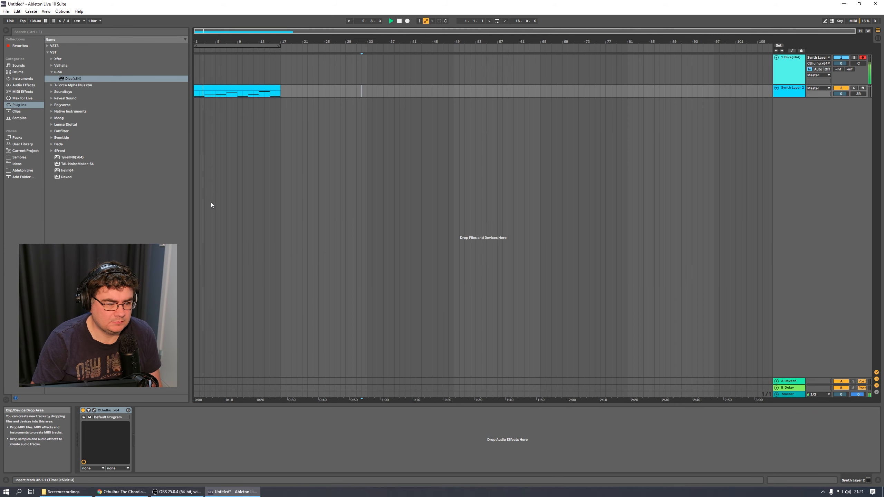
{"action": "left_click", "coordinate": [94, 410]}
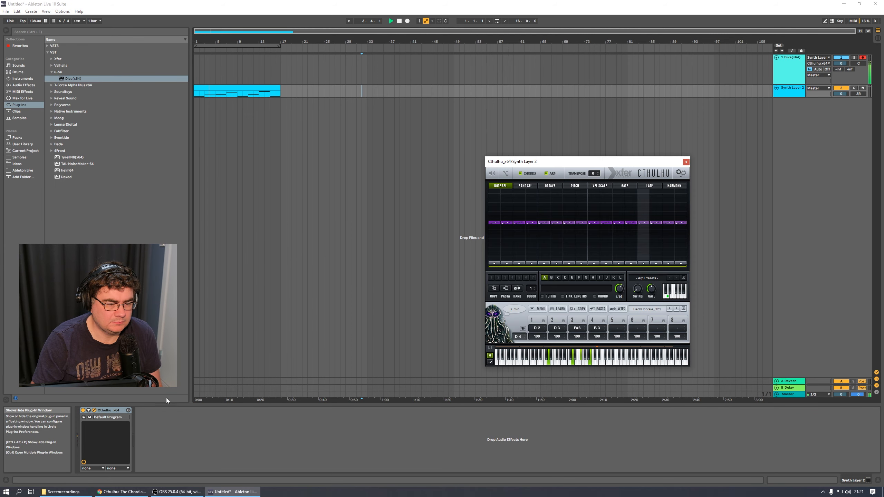
{"action": "left_click", "coordinate": [788, 65]}
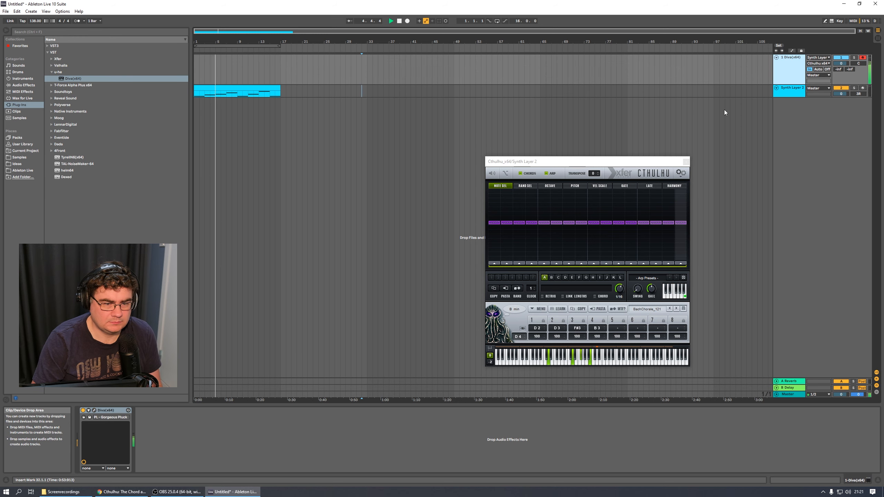
{"action": "left_click", "coordinate": [94, 410]}
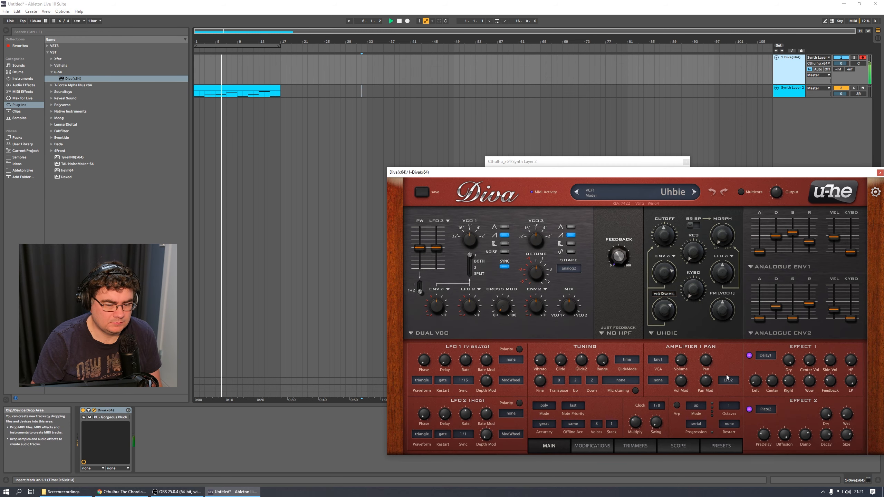
{"action": "left_click", "coordinate": [716, 446]}
{"action": "left_click", "coordinate": [578, 292]}
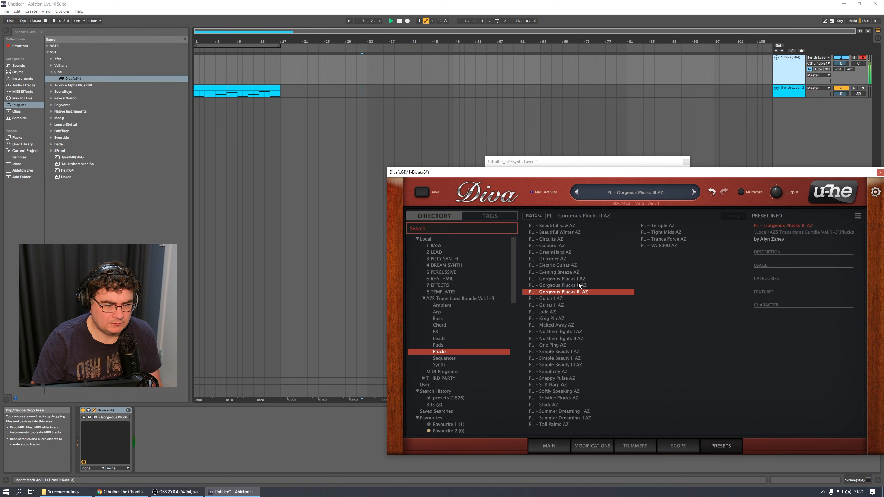
{"action": "left_click", "coordinate": [579, 281]}
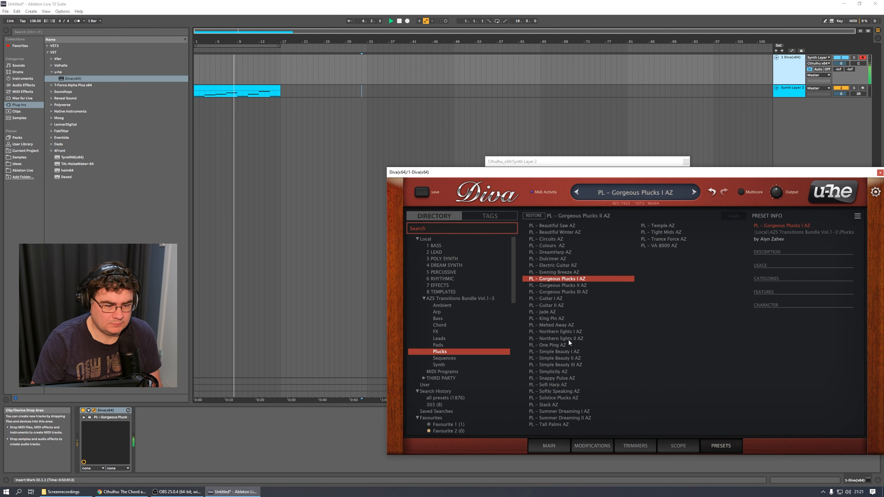
{"action": "left_click", "coordinate": [562, 318]}
Raise Diva's filter cutoff slightly and switch on the arrangement loop.
{"action": "left_click", "coordinate": [564, 445]}
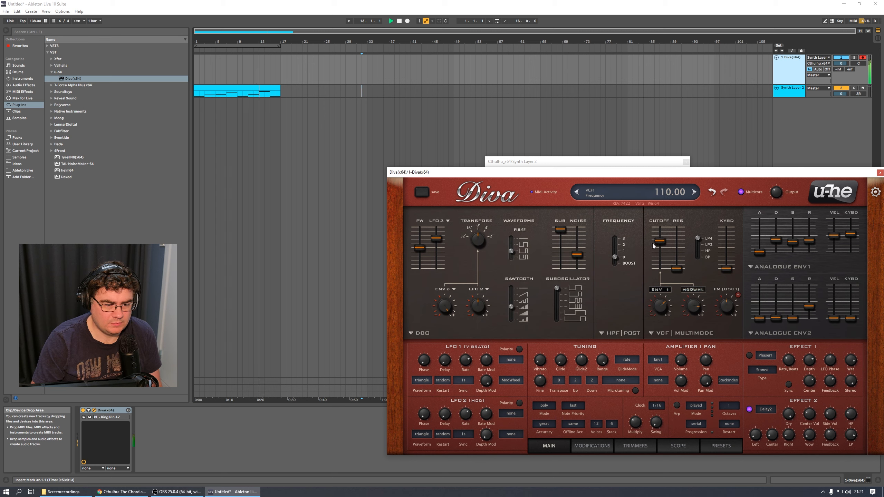
{"action": "left_click_drag", "start_coordinate": [667, 252], "coordinate": [665, 241]}
{"action": "left_click", "coordinate": [497, 21]}
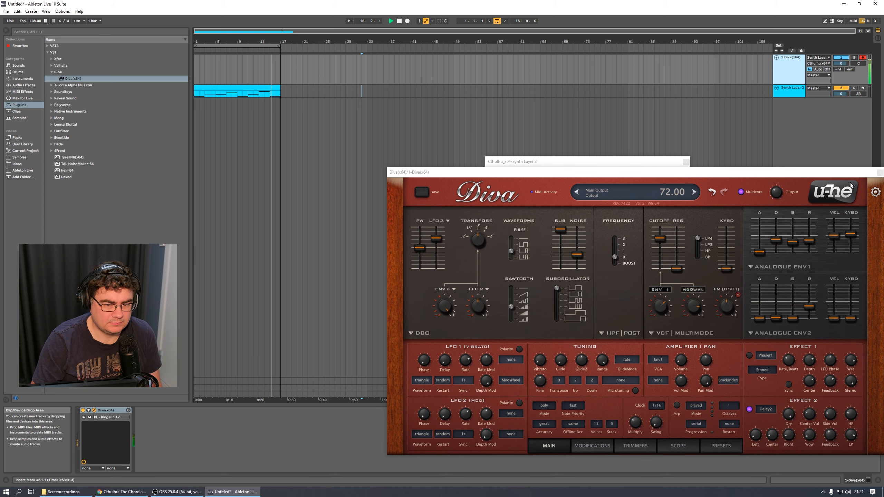
Stop playback and close the Diva and Cthulhu windows.
{"action": "left_click", "coordinate": [879, 173]}
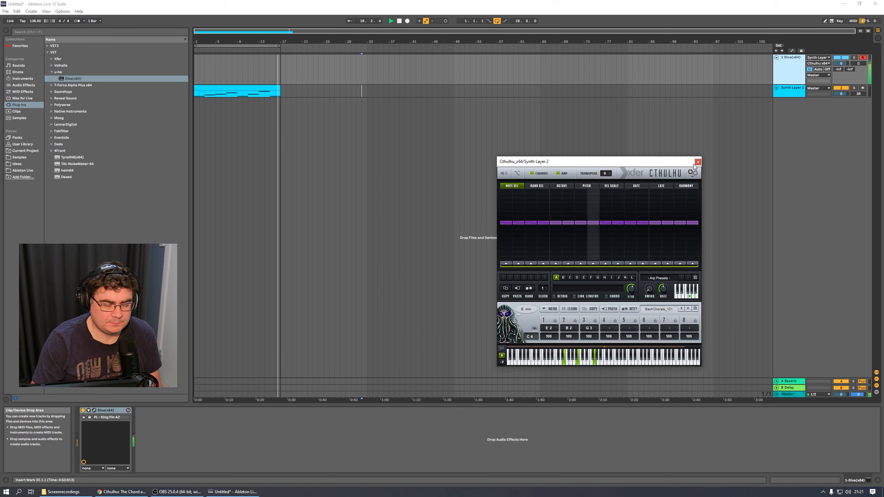
{"action": "key", "text": "space"}
{"action": "left_click", "coordinate": [697, 162]}
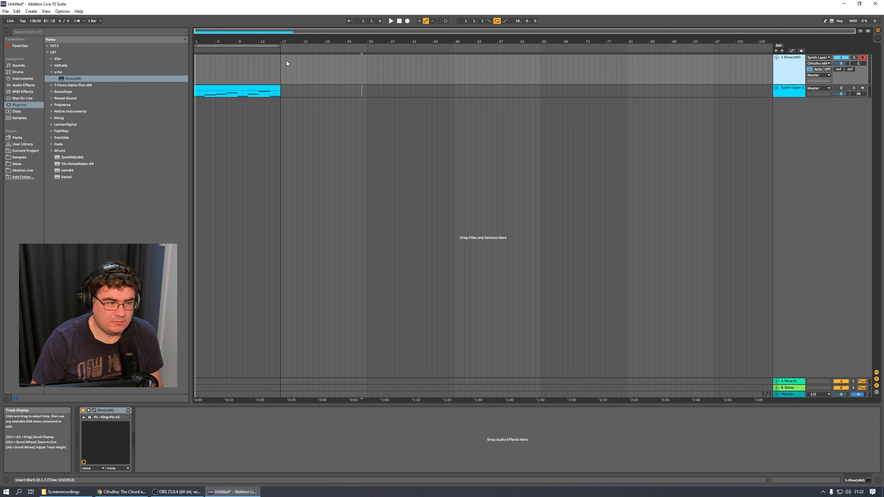
Select the 16-bar loop range, record a brief take on the armed Diva track, and select the recorded section.
{"action": "left_click", "coordinate": [258, 46]}
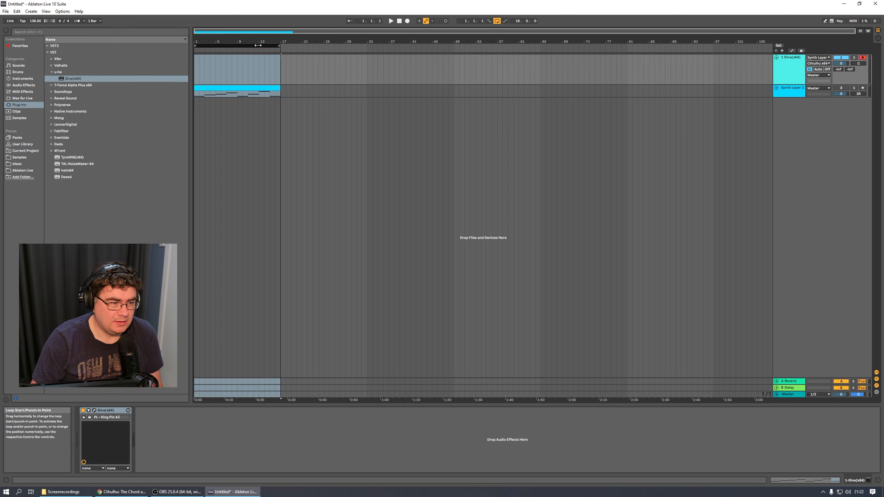
{"action": "left_click", "coordinate": [407, 22]}
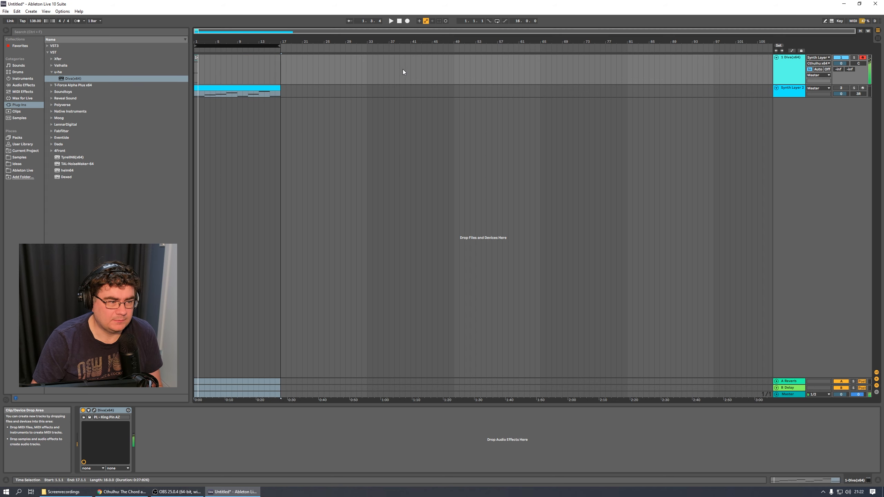
{"action": "left_click", "coordinate": [197, 58]}
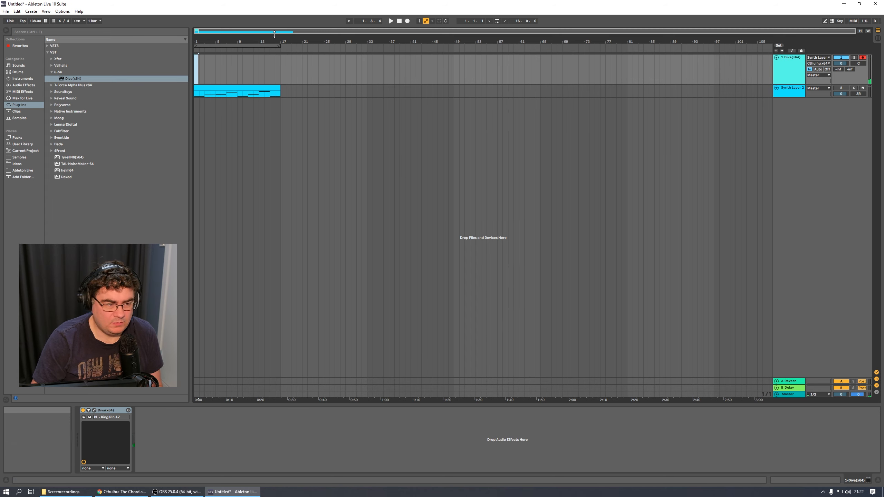
Open Cthulhu on the Synth Layer 2 track and load the Chords2Chords arp preset.
{"action": "left_click", "coordinate": [784, 96]}
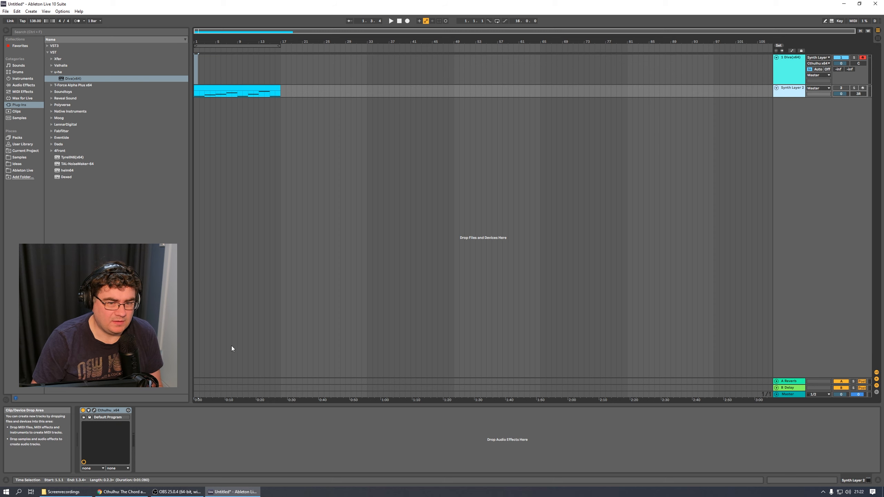
{"action": "left_click", "coordinate": [94, 411]}
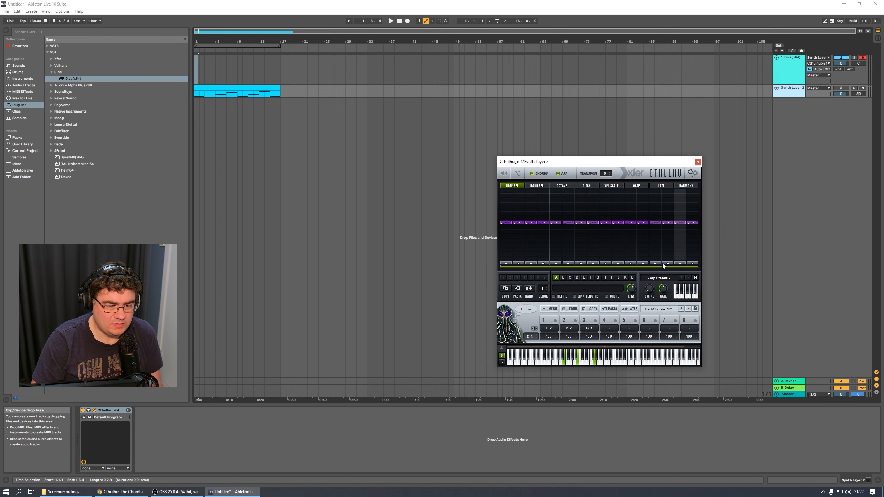
{"action": "key", "text": "space"}
{"action": "left_click", "coordinate": [661, 279]}
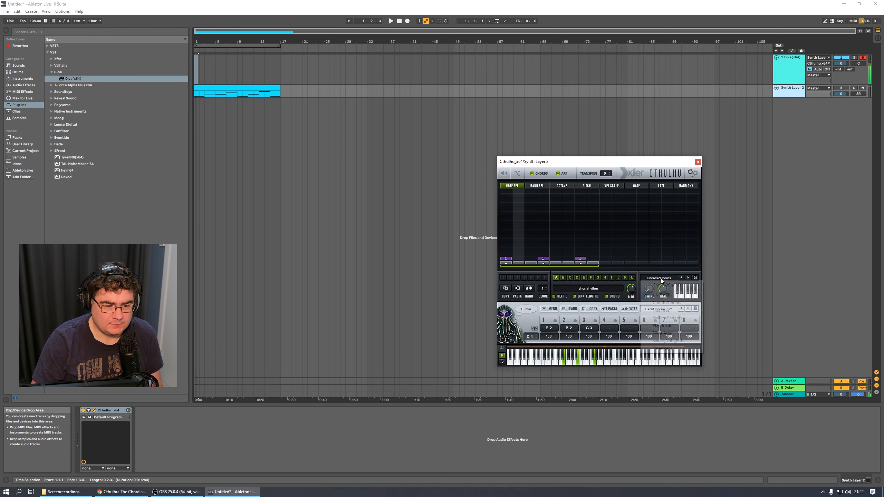
{"action": "left_click", "coordinate": [665, 303]}
During playback, audition the First Arps preset in Cthulhu and replace it with the Halfbar Patterns arp preset.
{"action": "key", "text": "space"}
{"action": "key", "text": "space"}
{"action": "left_click", "coordinate": [663, 278]}
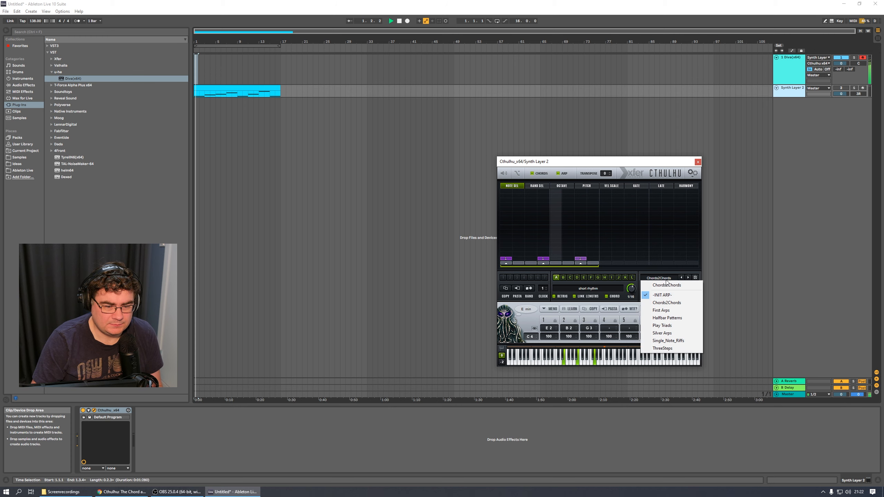
{"action": "left_click", "coordinate": [663, 310]}
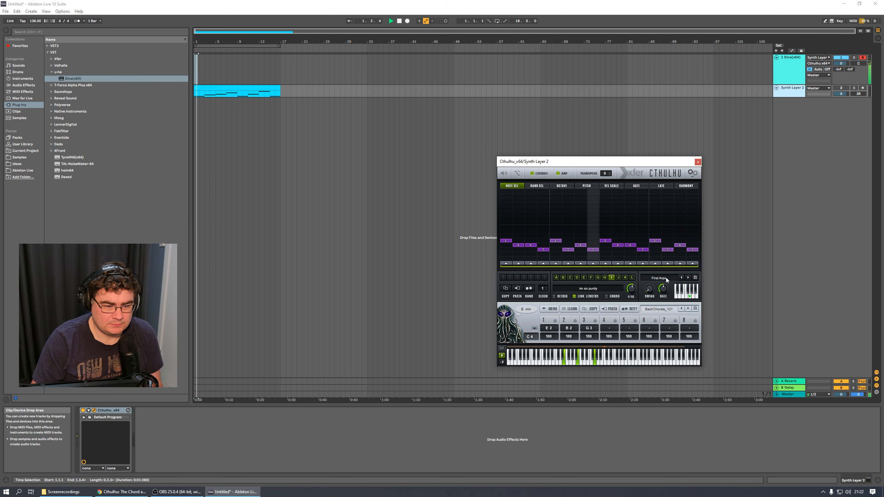
{"action": "left_click", "coordinate": [665, 280]}
{"action": "left_click", "coordinate": [663, 309]}
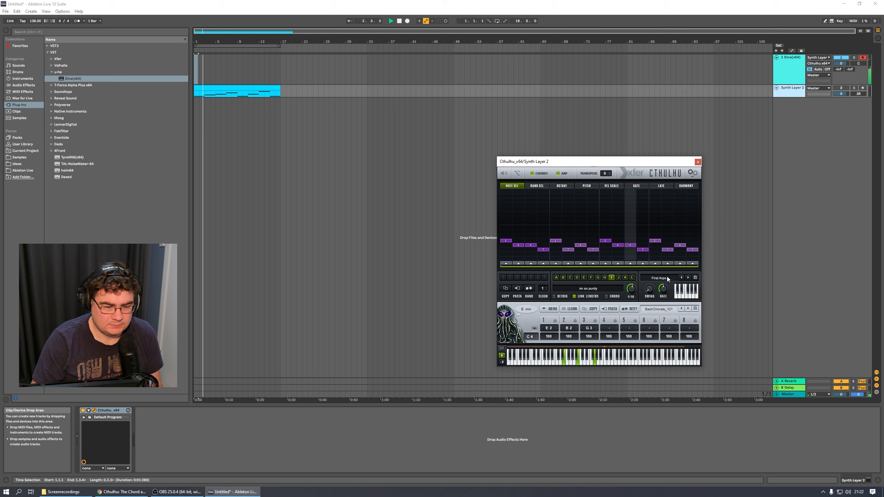
{"action": "left_click", "coordinate": [667, 278]}
{"action": "left_click", "coordinate": [665, 319]}
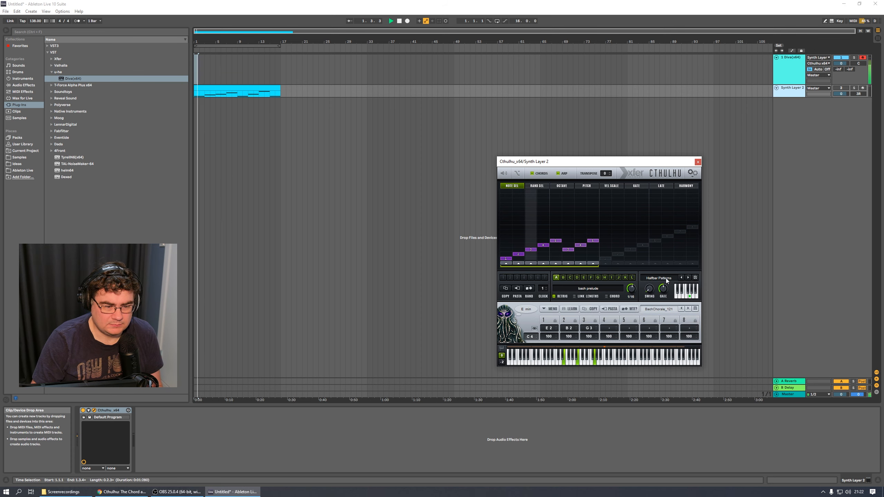
Reshape the note selection steps of Cthulhu's eight-step bach prelude pattern while checking it with playback.
{"action": "left_click", "coordinate": [557, 245]}
{"action": "key", "text": "space"}
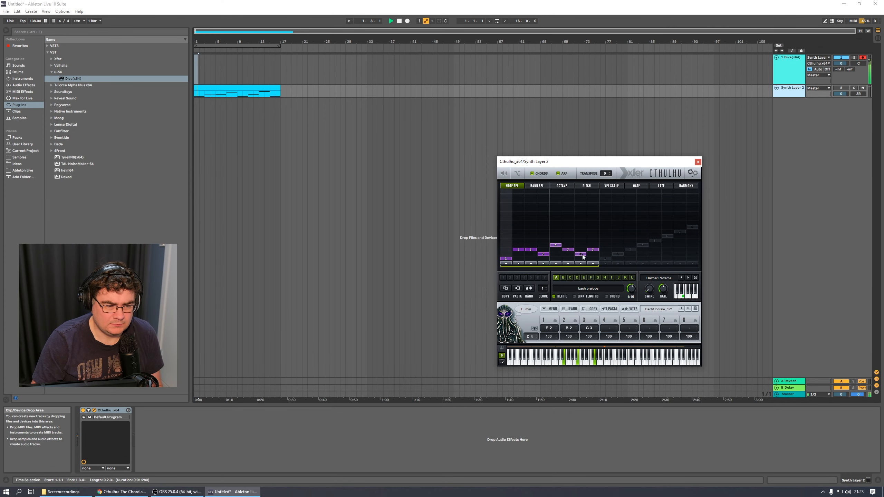
{"action": "left_click", "coordinate": [594, 254]}
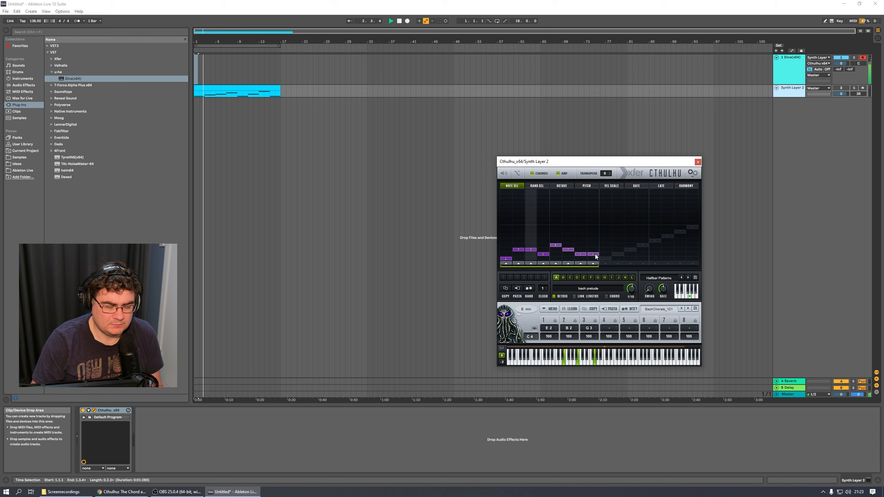
{"action": "left_click", "coordinate": [594, 246]}
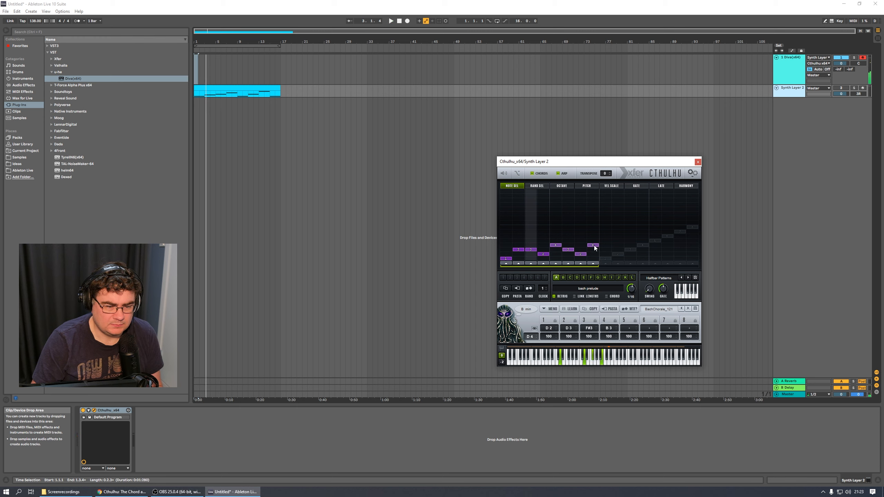
{"action": "left_click", "coordinate": [594, 242]}
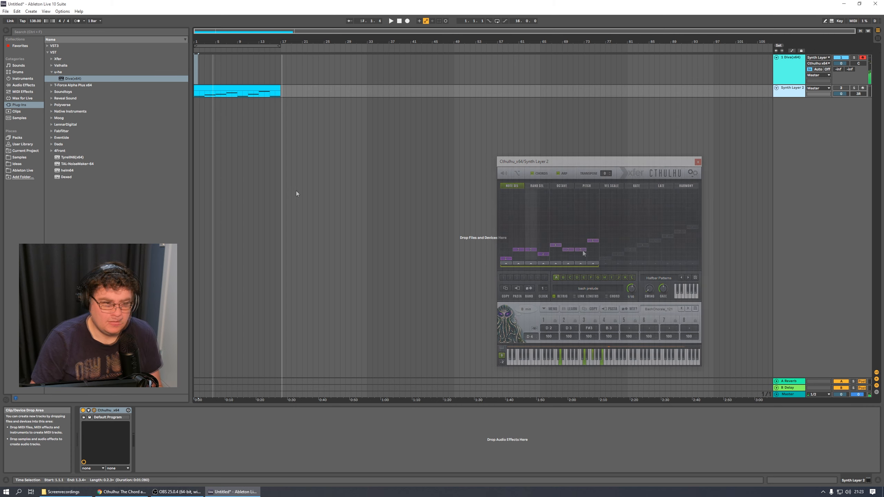
Replace the brief take on the Diva track with a 16-bar recording of Cthulhu's arpeggiated output.
{"action": "left_click", "coordinate": [296, 192]}
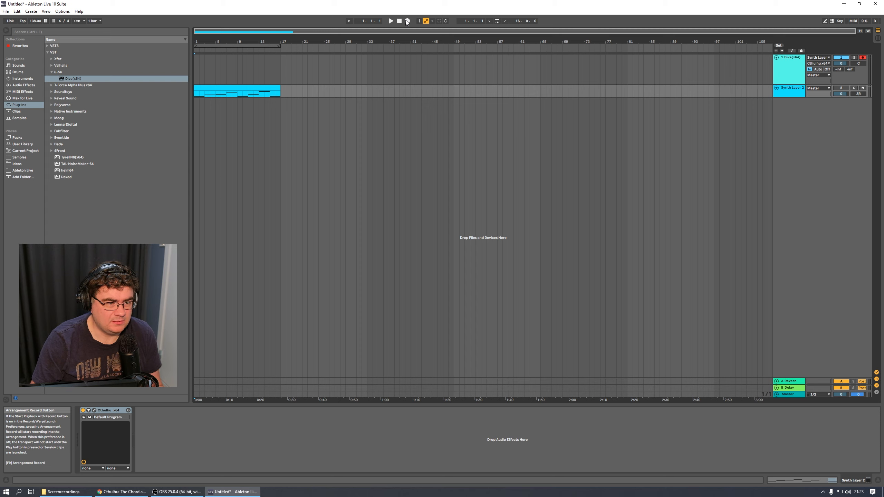
{"action": "left_click", "coordinate": [408, 21]}
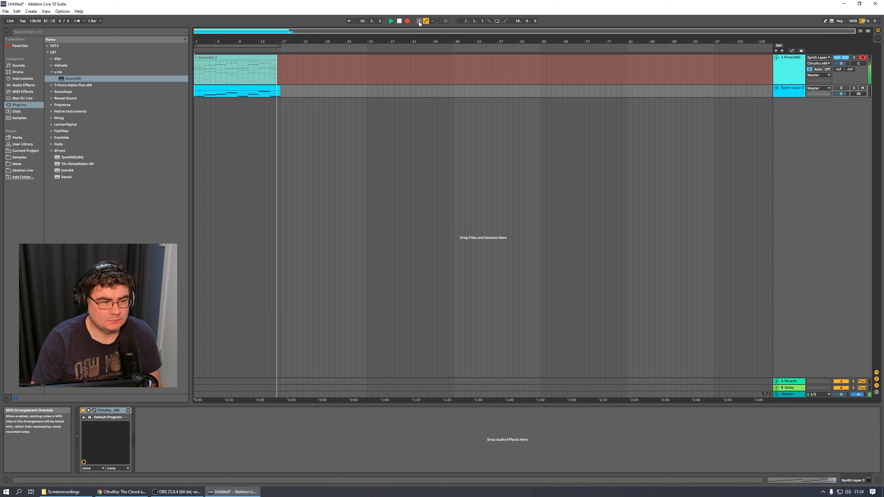
{"action": "left_click", "coordinate": [399, 21]}
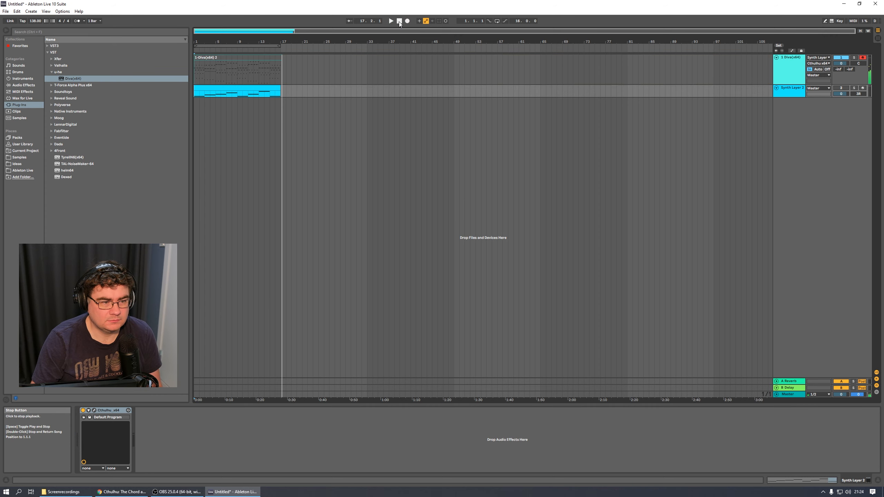
{"action": "left_click", "coordinate": [399, 21]}
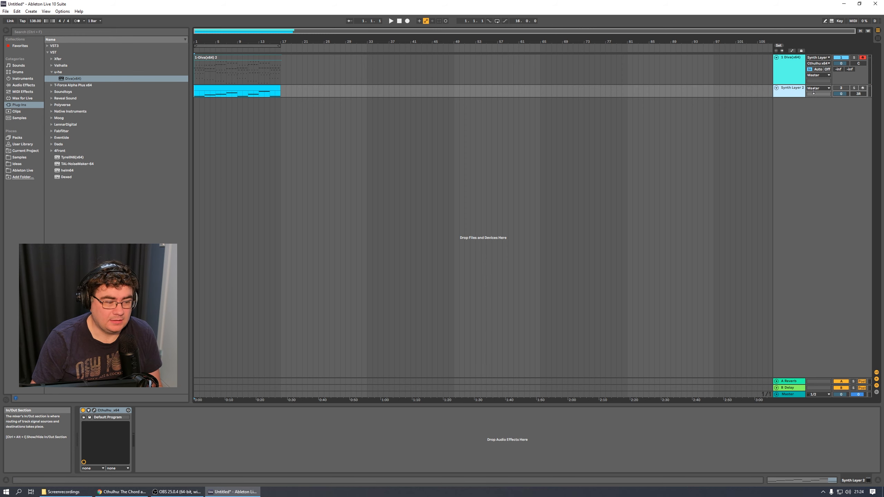
Delete the Synth Layer 2 track and trim the end of the recorded Diva clip to bar 17.
{"action": "key", "text": "Delete"}
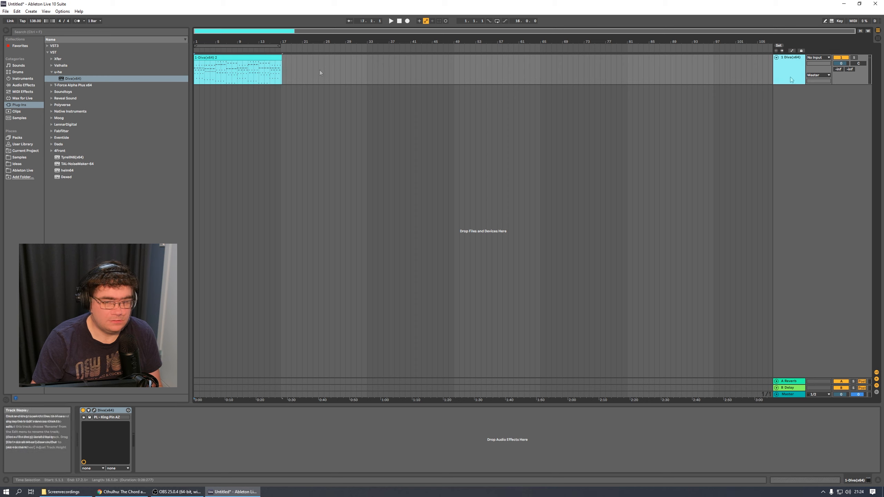
{"action": "left_click_drag", "start_coordinate": [296, 40], "coordinate": [295, 65]}
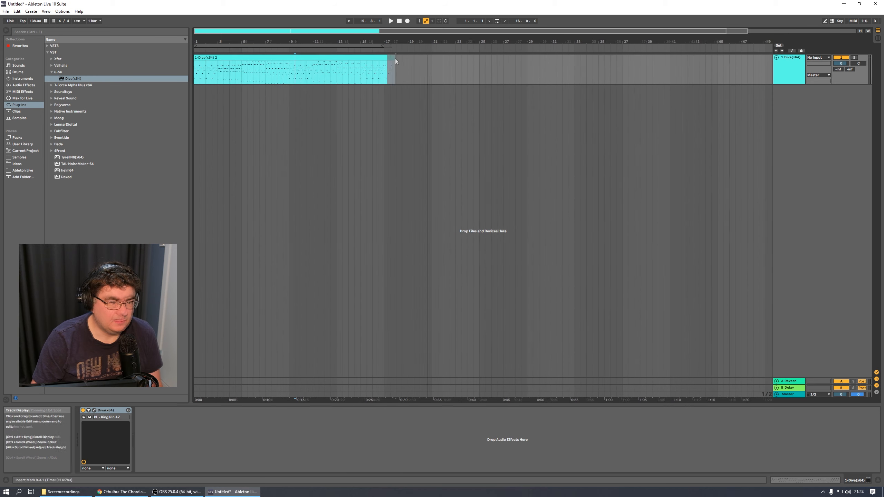
{"action": "left_click", "coordinate": [386, 57]}
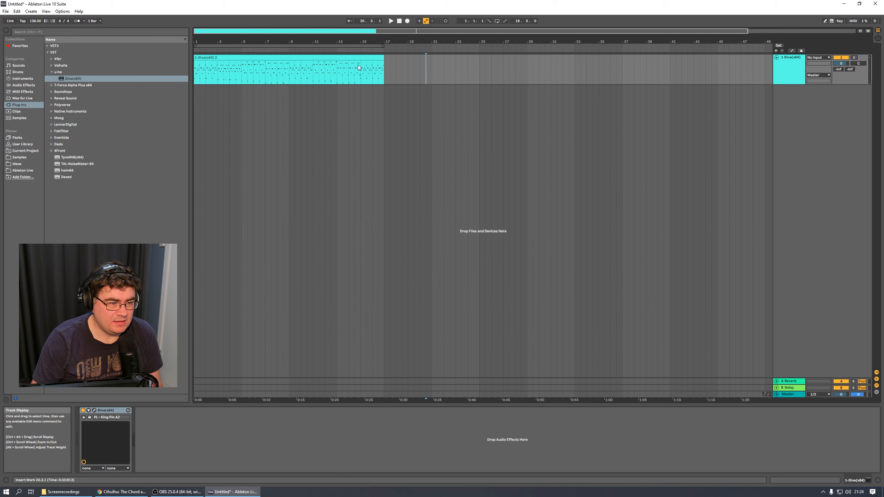
Open the recorded Diva clip in the note editor, select all its notes, and return to the start of the arrangement.
{"action": "right_click", "coordinate": [315, 58]}
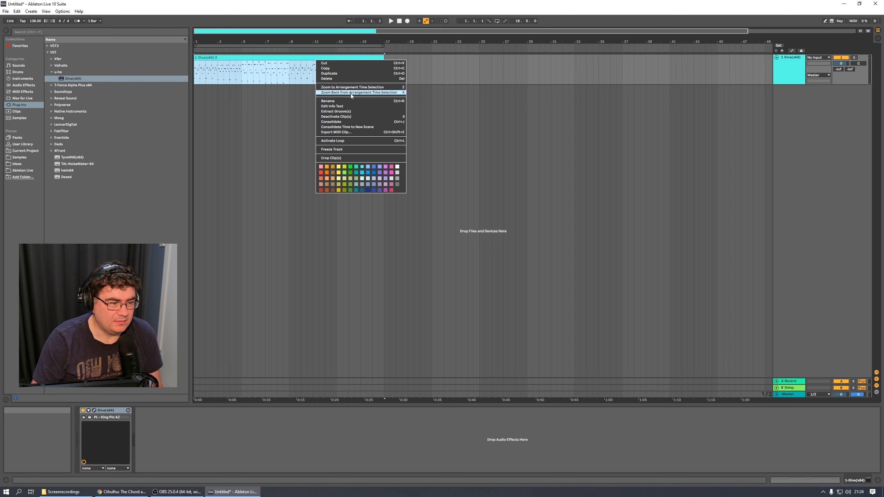
{"action": "left_click", "coordinate": [468, 134]}
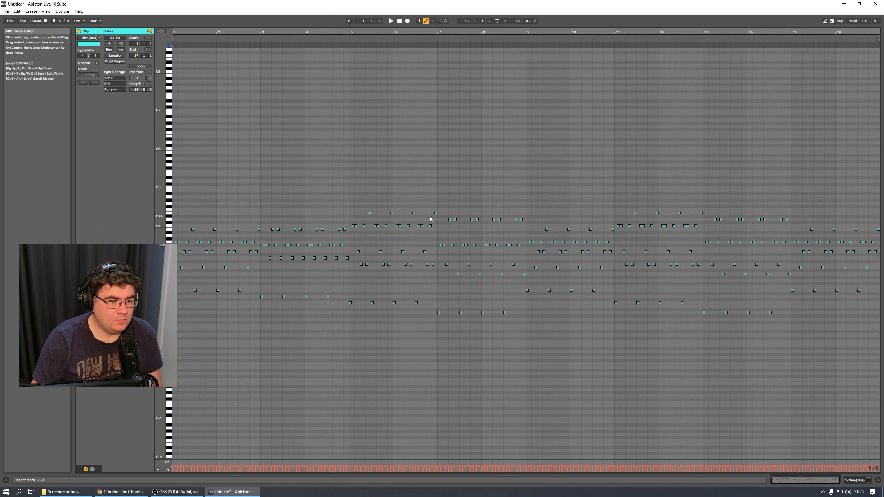
{"action": "left_click", "coordinate": [707, 374]}
{"action": "left_click_drag", "start_coordinate": [180, 194], "coordinate": [864, 386]}
{"action": "left_click", "coordinate": [854, 480]}
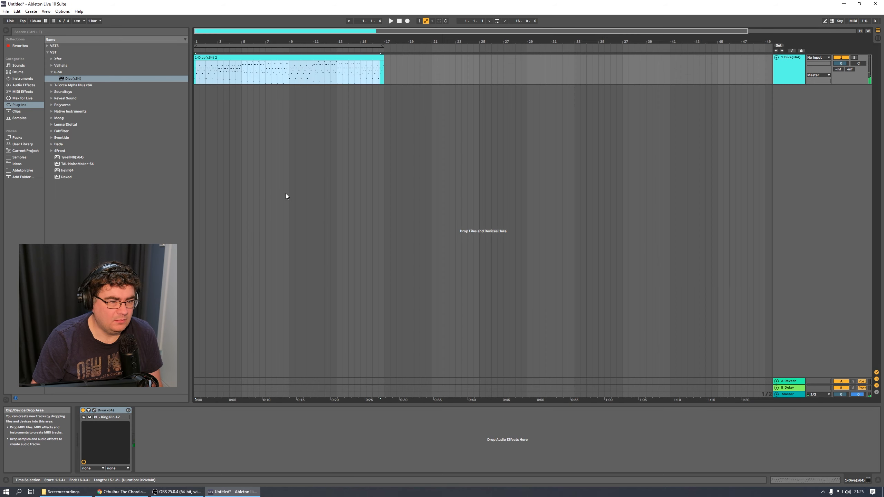
{"action": "left_click", "coordinate": [427, 115]}
{"action": "left_click", "coordinate": [399, 21]}
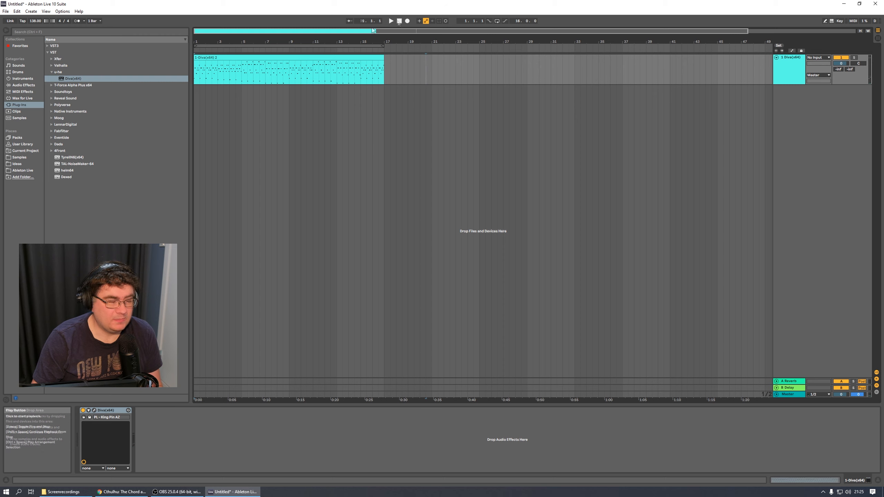
Add a second Diva on a new MIDI track and load PL - Gorgeous Plucks II AZ from the AZS Transitions Bundle plucks.
{"action": "left_click_drag", "start_coordinate": [69, 83], "coordinate": [233, 141]}
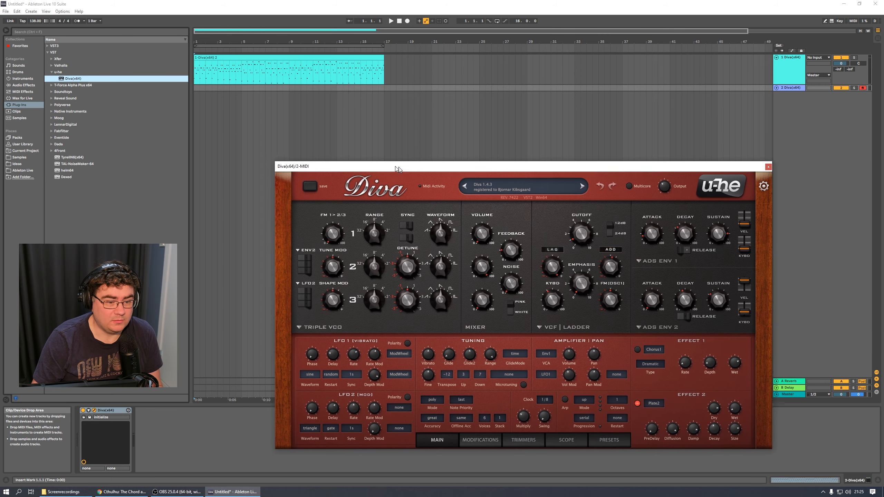
{"action": "left_click_drag", "start_coordinate": [397, 169], "coordinate": [292, 142]}
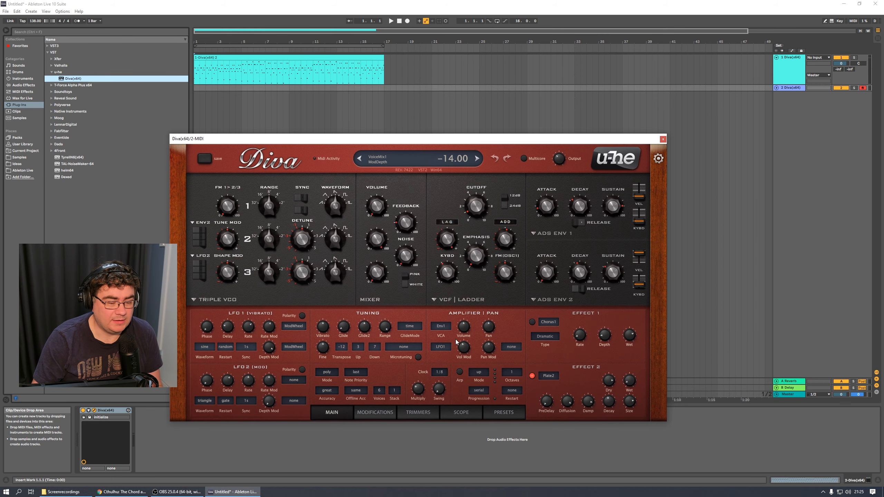
{"action": "left_click", "coordinate": [503, 413]}
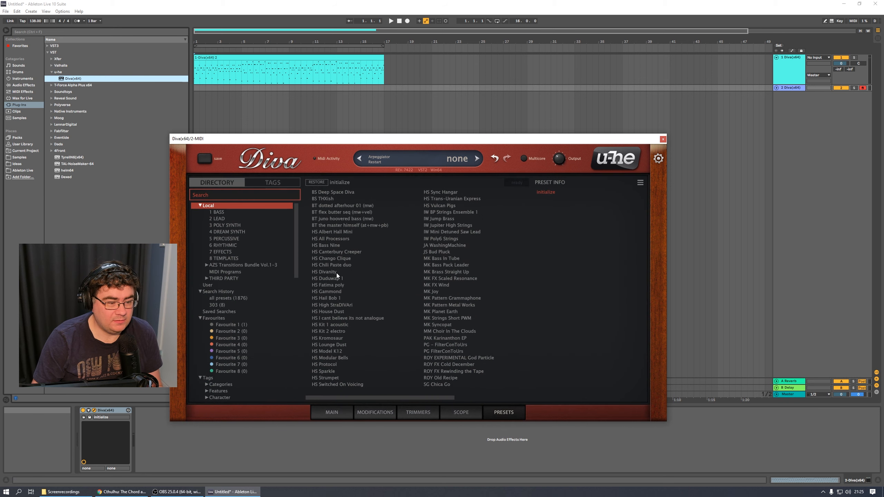
{"action": "left_click", "coordinate": [241, 265]}
{"action": "left_click", "coordinate": [222, 318]}
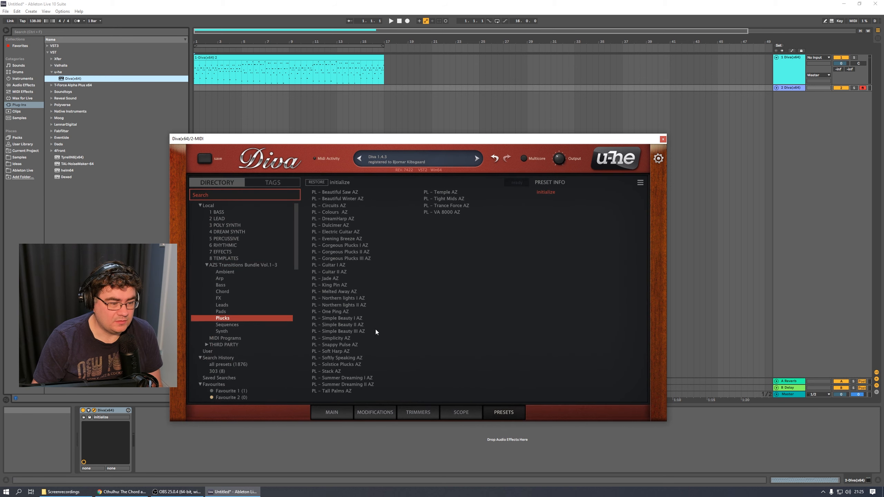
{"action": "left_click", "coordinate": [361, 258]}
{"action": "left_click", "coordinate": [362, 251]}
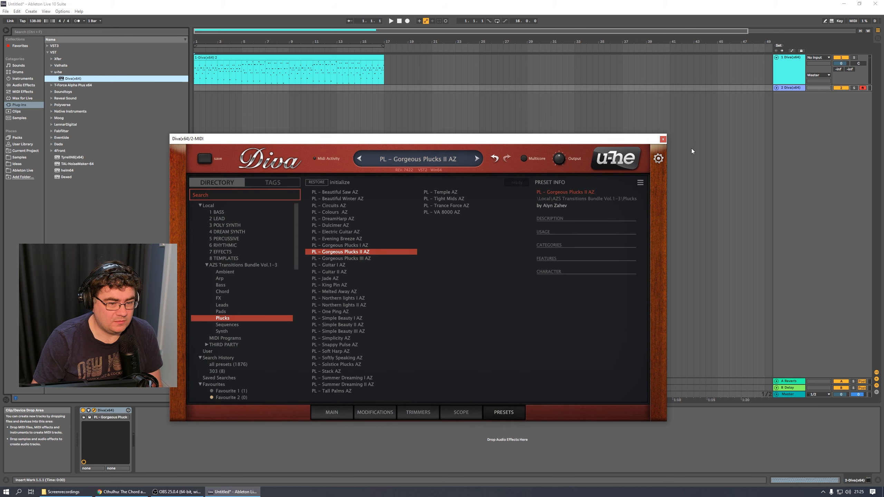
Close the second Diva's window and copy the recorded 16-bar clip onto its track.
{"action": "left_click", "coordinate": [663, 140]}
{"action": "left_click", "coordinate": [308, 58]}
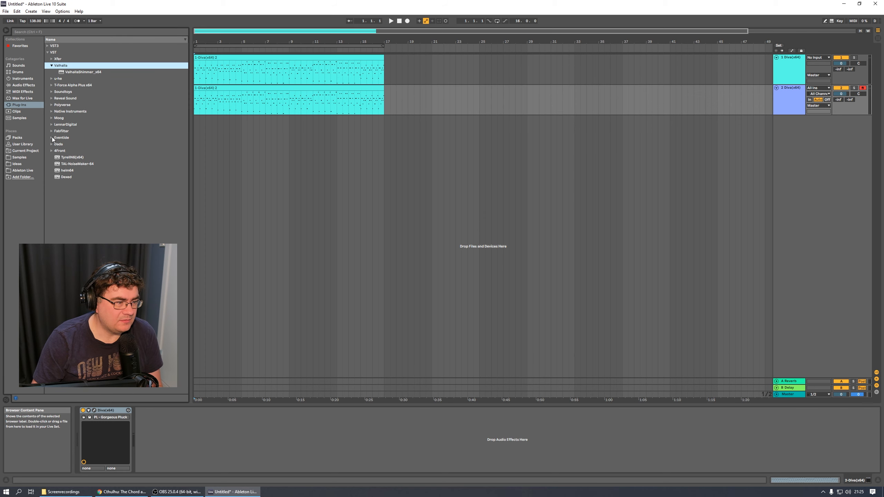
Add Spire-1.1 on a new MIDI track, load the PL FM Trance MW preset, and close its window.
{"action": "left_click", "coordinate": [51, 98]}
{"action": "left_click_drag", "start_coordinate": [71, 98], "coordinate": [339, 227]}
{"action": "left_click", "coordinate": [249, 165]}
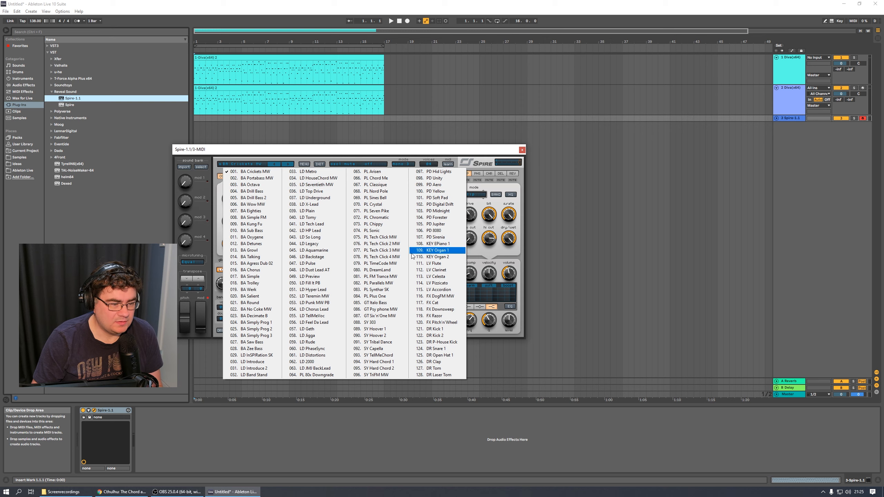
{"action": "left_click", "coordinate": [369, 276]}
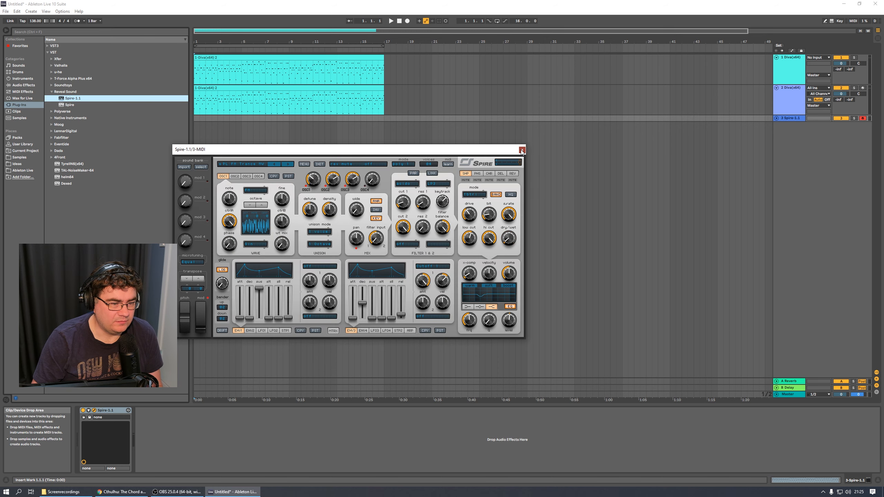
{"action": "left_click", "coordinate": [522, 150]}
Copy the 16-bar clip to the Spire track, unfold the track, and play the three synth layers together.
{"action": "left_click_drag", "start_coordinate": [307, 87], "coordinate": [302, 118]}
{"action": "left_click", "coordinate": [779, 118]}
{"action": "left_click", "coordinate": [776, 118]}
{"action": "key", "text": "space"}
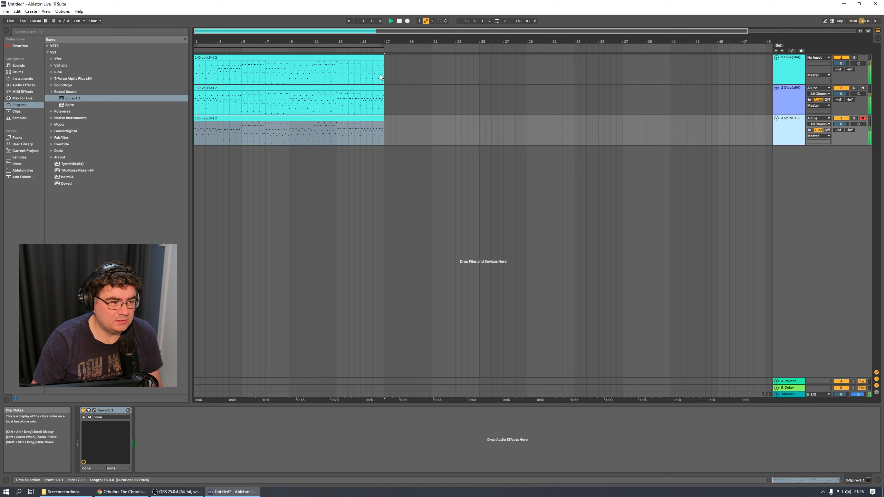
Open Spire during playback, tweak its filter 1 cutoff and reverb settings, and close its window.
{"action": "left_click", "coordinate": [94, 411]}
{"action": "left_click_drag", "start_coordinate": [404, 203], "coordinate": [404, 189]}
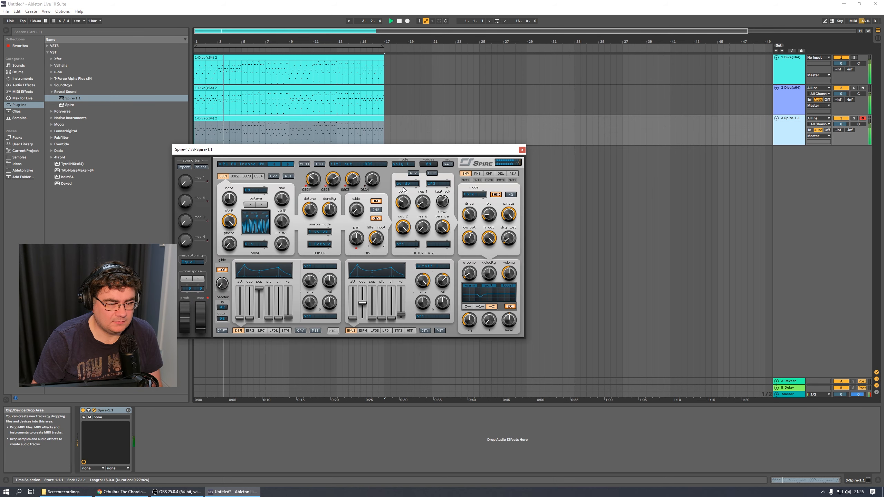
{"action": "left_click", "coordinate": [405, 183]}
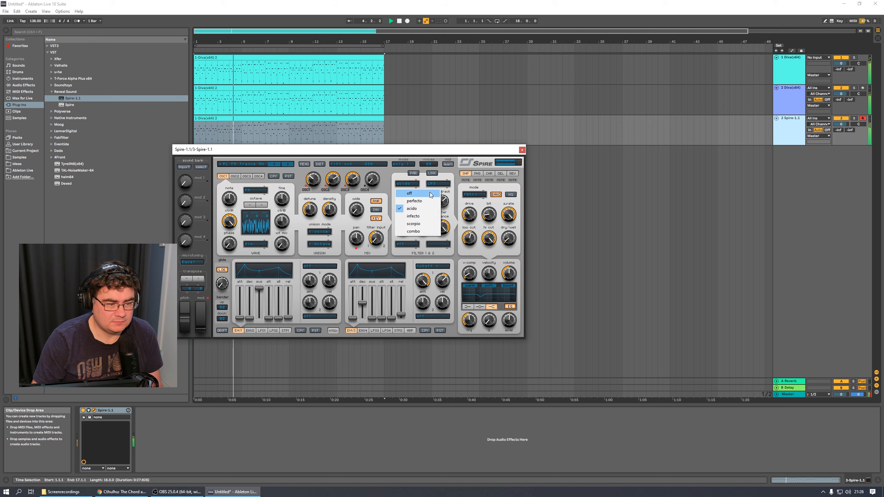
{"action": "left_click", "coordinate": [511, 273]}
{"action": "left_click", "coordinate": [512, 172]}
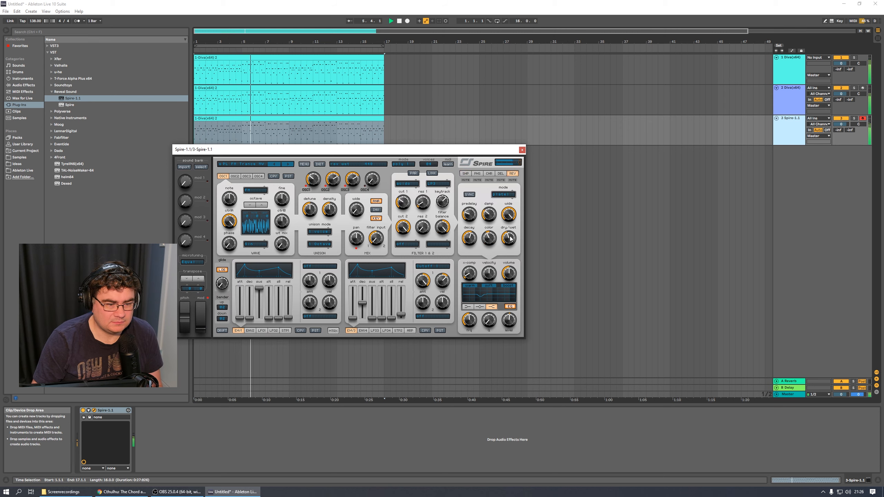
{"action": "left_click", "coordinate": [500, 173]}
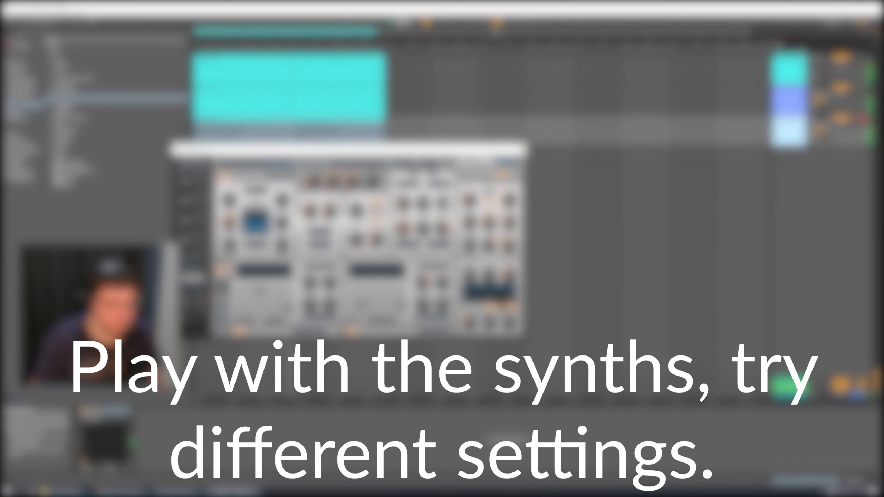
{"action": "left_click", "coordinate": [520, 149]}
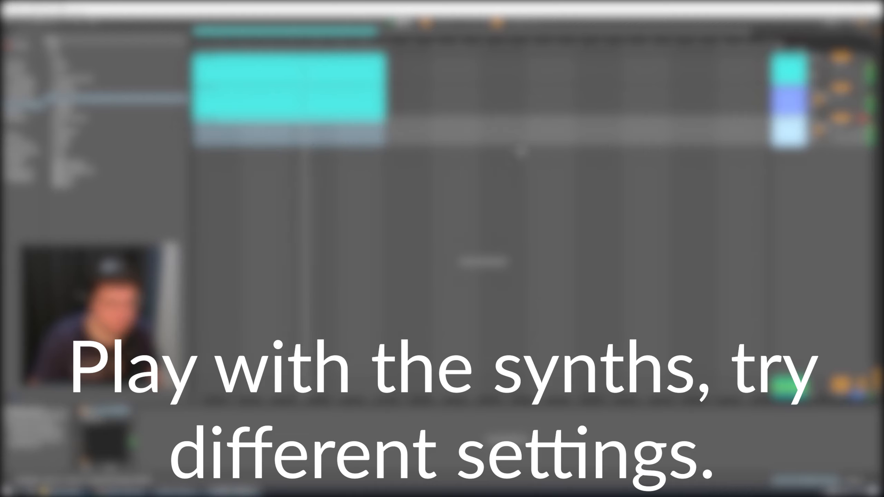
Select the second Diva track and fit the whole arrangement to the available width.
{"action": "left_click", "coordinate": [789, 99]}
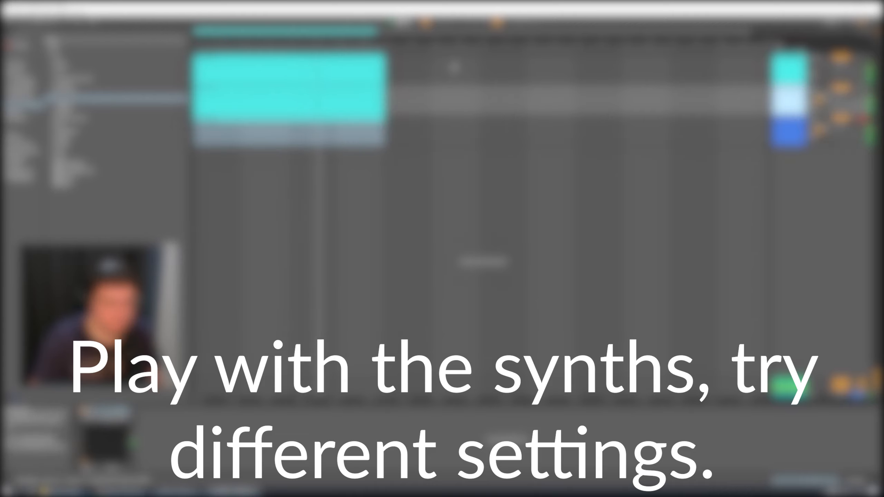
{"action": "key", "text": "w"}
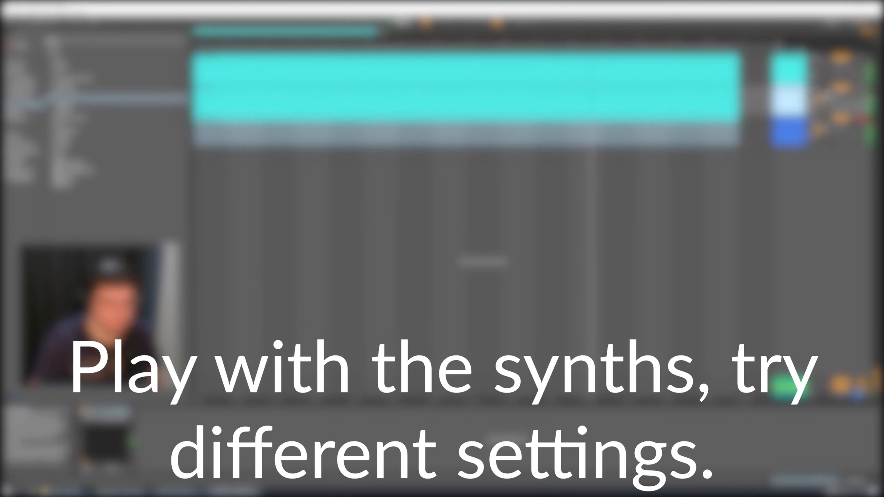
Enable Multicore and tweak the filter cutoff in the second track's Diva, close its window, and stop playback.
{"action": "left_click", "coordinate": [91, 412]}
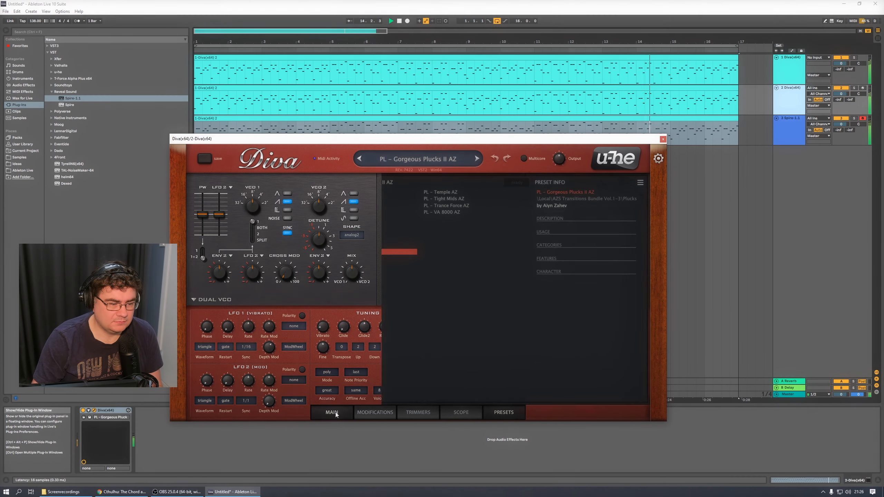
{"action": "left_click", "coordinate": [331, 410]}
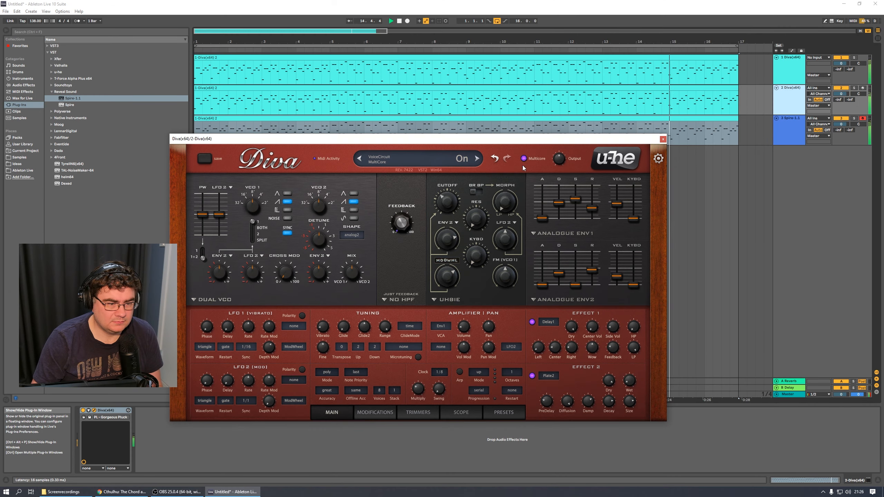
{"action": "left_click_drag", "start_coordinate": [451, 205], "coordinate": [455, 150]}
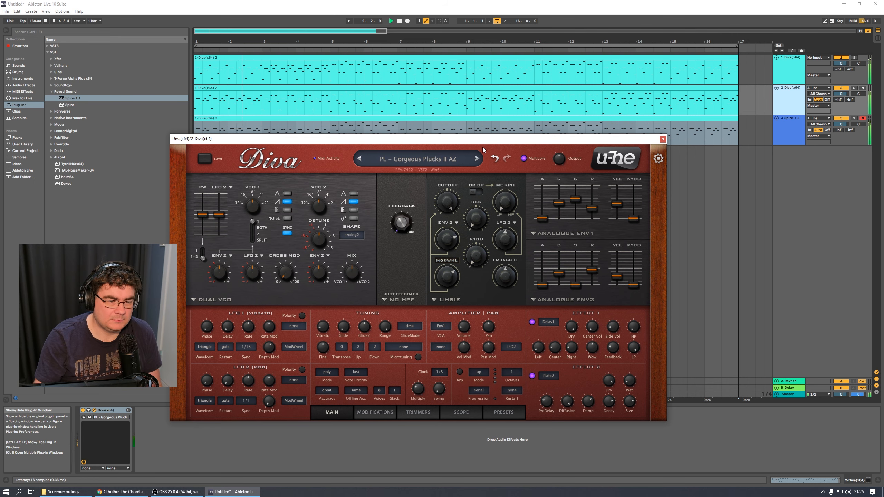
{"action": "left_click", "coordinate": [663, 140]}
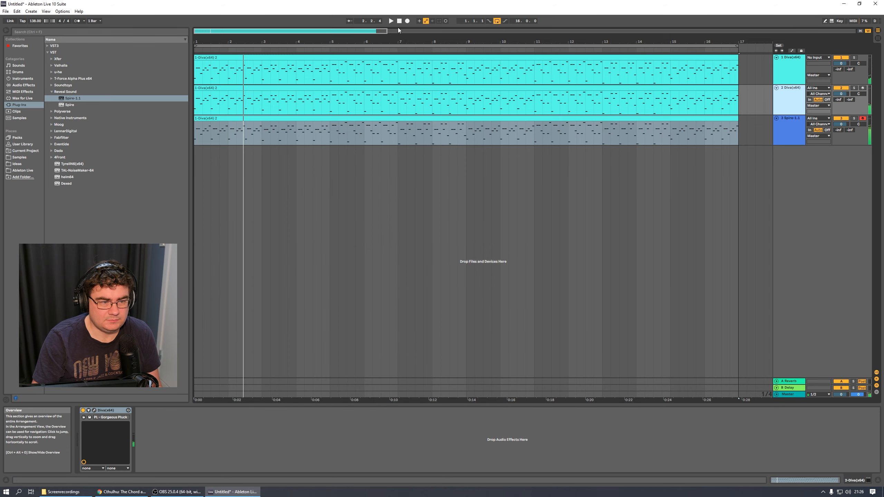
{"action": "left_click", "coordinate": [399, 21]}
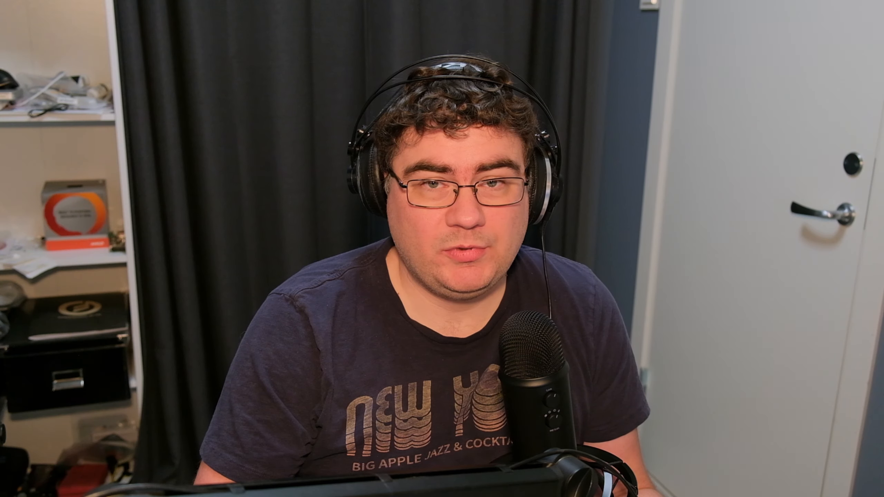
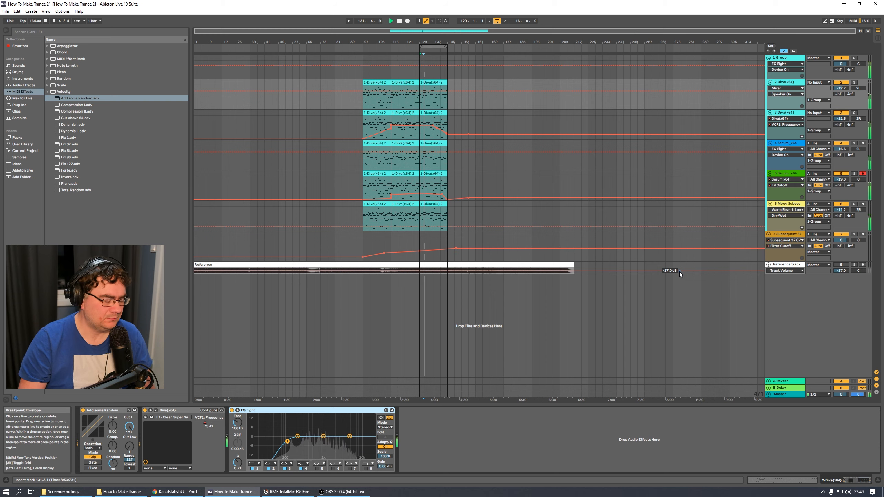
Inspect the filter cutoff automation on the second Diva and second Serum tracks during playback, and stop the playback.
{"action": "key", "text": "Tab"}
{"action": "key", "text": "Tab"}
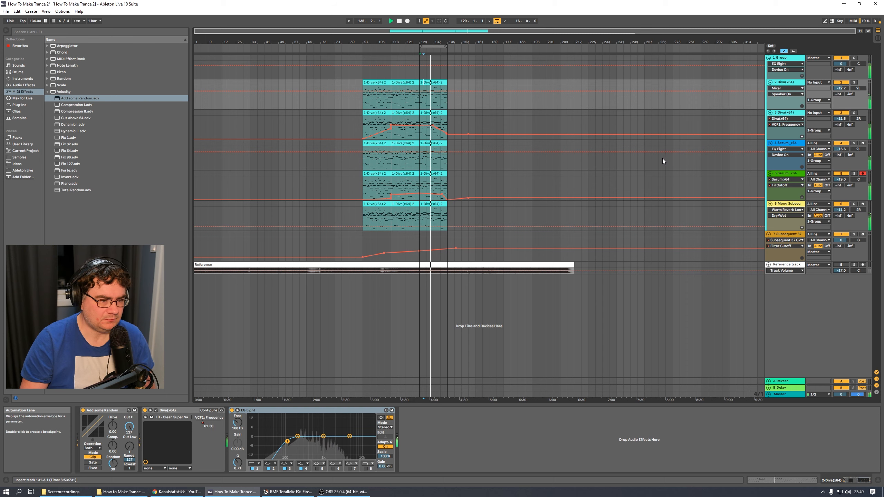
{"action": "left_click", "coordinate": [448, 133]}
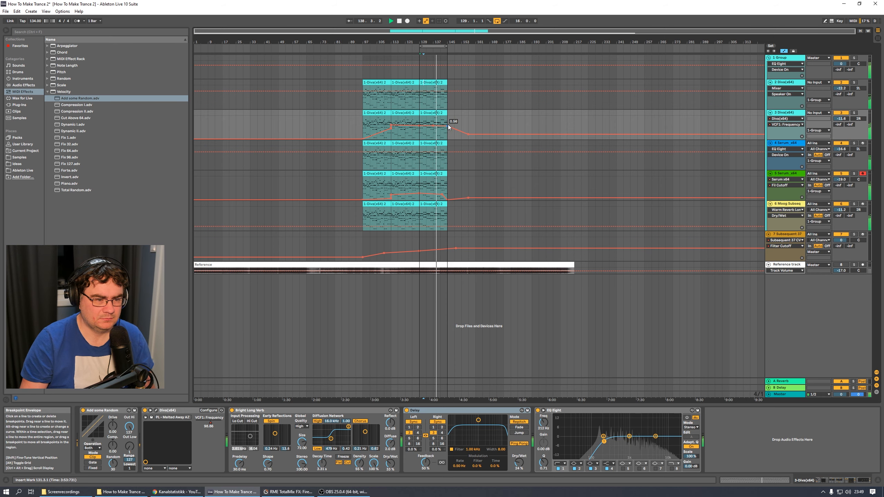
{"action": "left_click", "coordinate": [448, 202]}
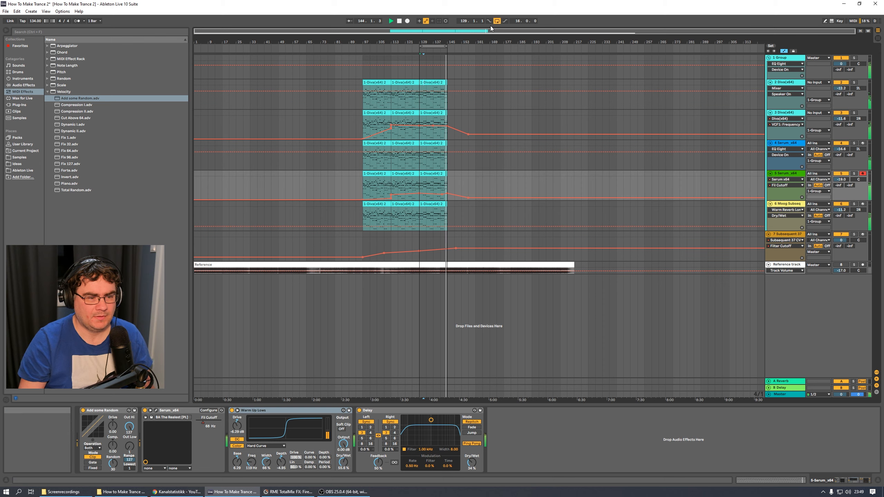
{"action": "key", "text": "space"}
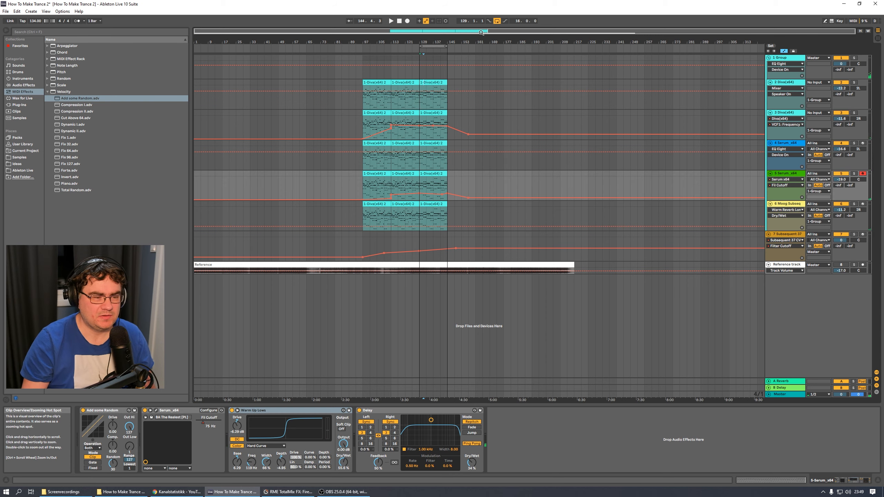
Open the first Diva clip in the note editor, examine its arpeggio note patterns across the 16 bars, and return to the arrangement.
{"action": "left_click", "coordinate": [376, 82]}
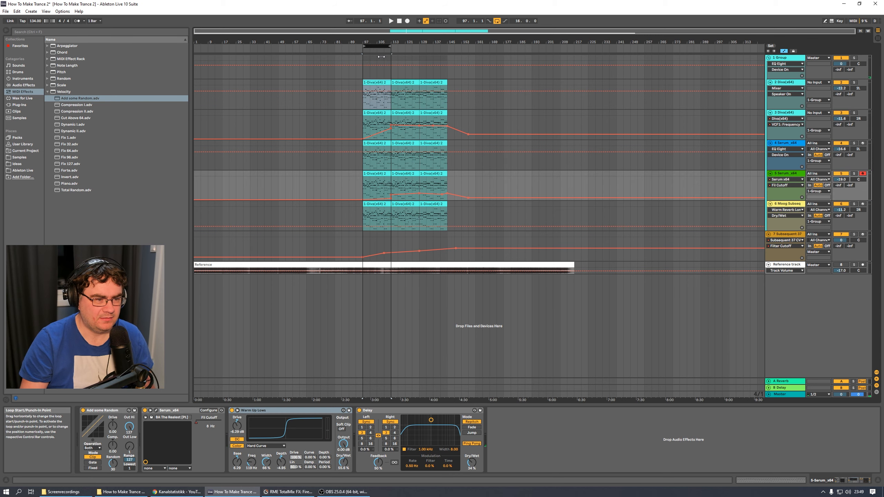
{"action": "double_click", "coordinate": [376, 82]}
{"action": "left_click", "coordinate": [386, 124]}
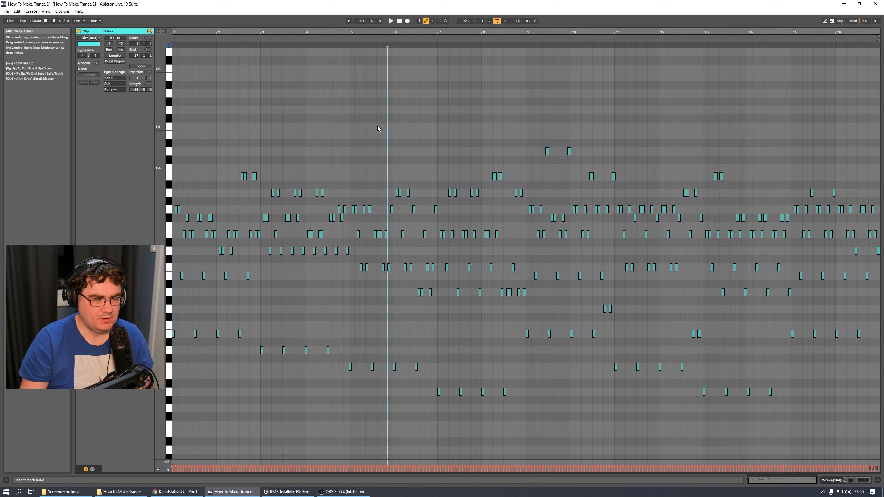
{"action": "left_click_drag", "start_coordinate": [223, 177], "coordinate": [347, 281]}
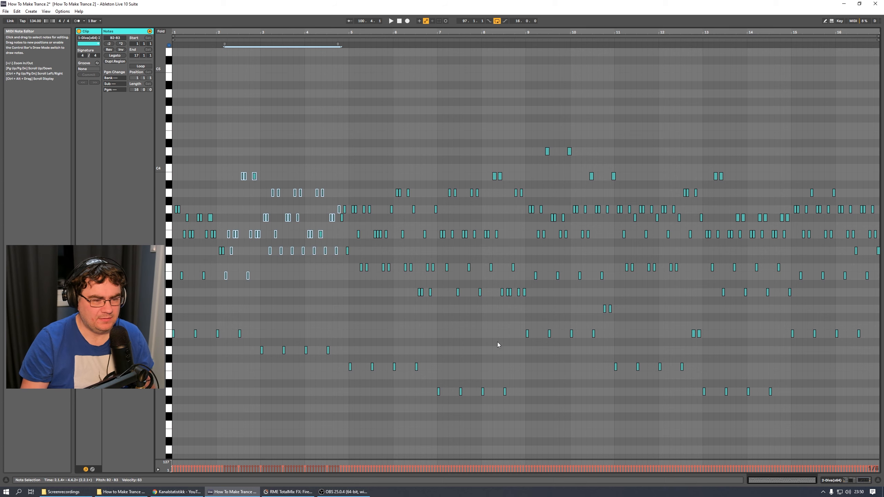
{"action": "left_click_drag", "start_coordinate": [532, 134], "coordinate": [700, 298]}
{"action": "left_click_drag", "start_coordinate": [858, 348], "coordinate": [745, 192]}
{"action": "left_click", "coordinate": [690, 122]}
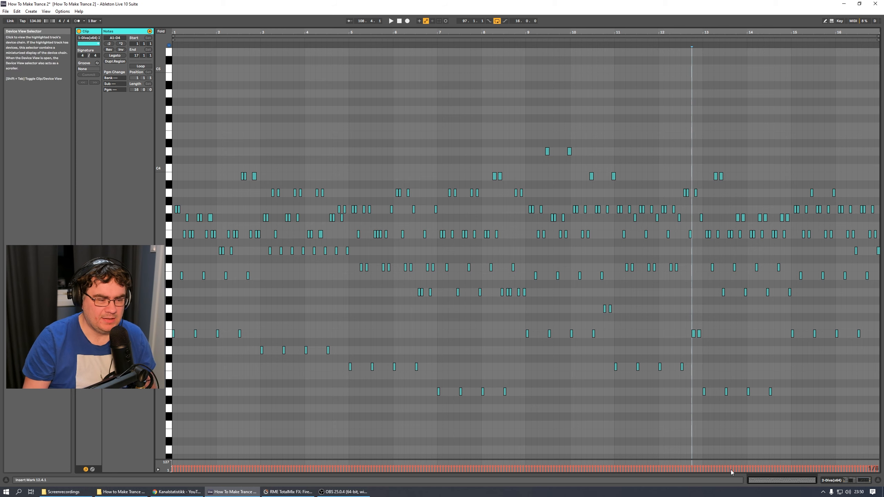
{"action": "left_click_drag", "start_coordinate": [247, 301], "coordinate": [263, 301]}
{"action": "left_click", "coordinate": [533, 319]}
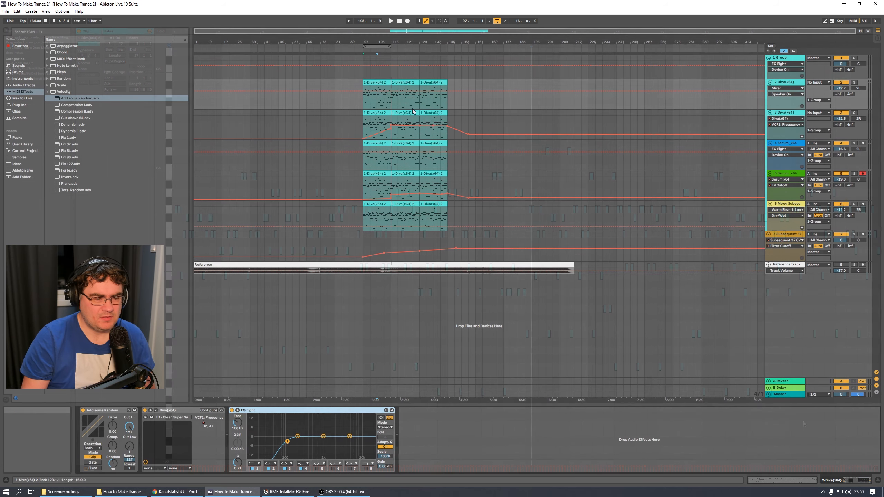
During playback, set the loop to the middle 16-bar clips from bar 113, and switch looping off.
{"action": "left_click_drag", "start_coordinate": [390, 47], "coordinate": [419, 50]}
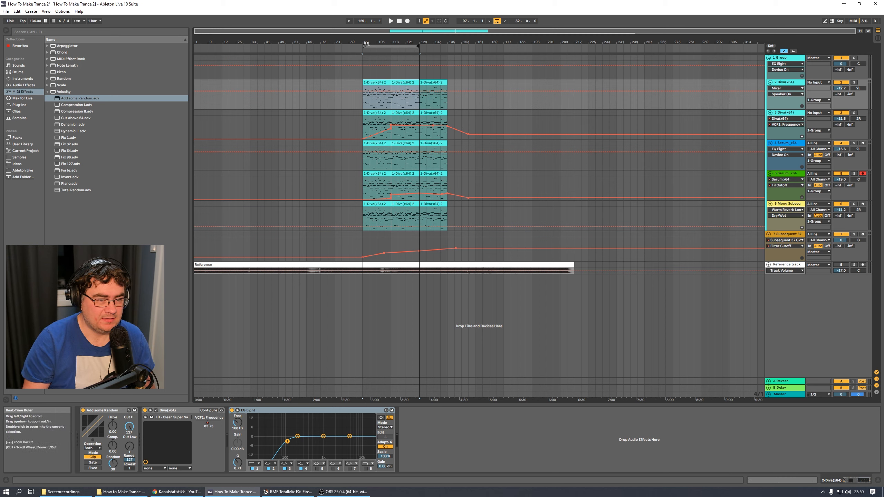
{"action": "key", "text": "space"}
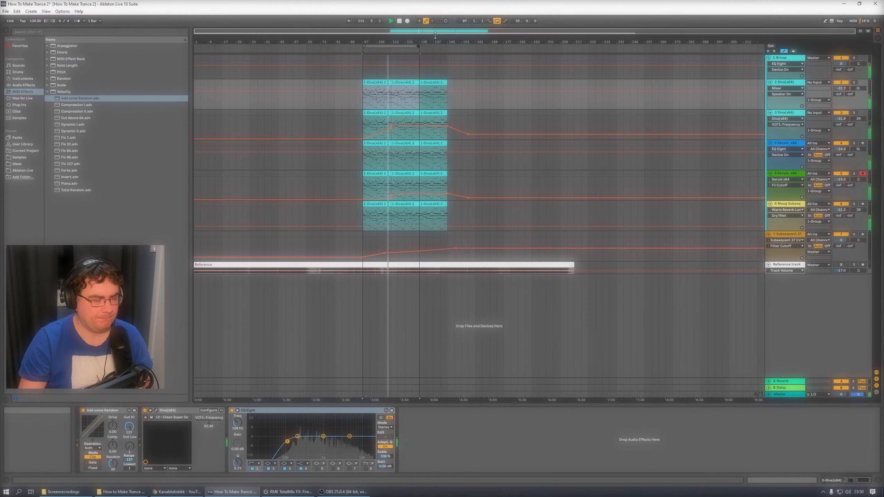
{"action": "left_click_drag", "start_coordinate": [390, 46], "coordinate": [418, 58]}
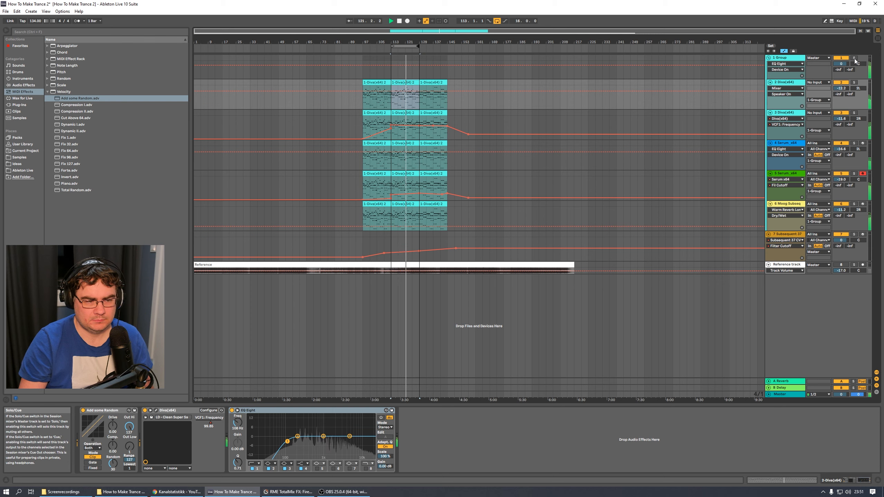
{"action": "left_click", "coordinate": [499, 21]}
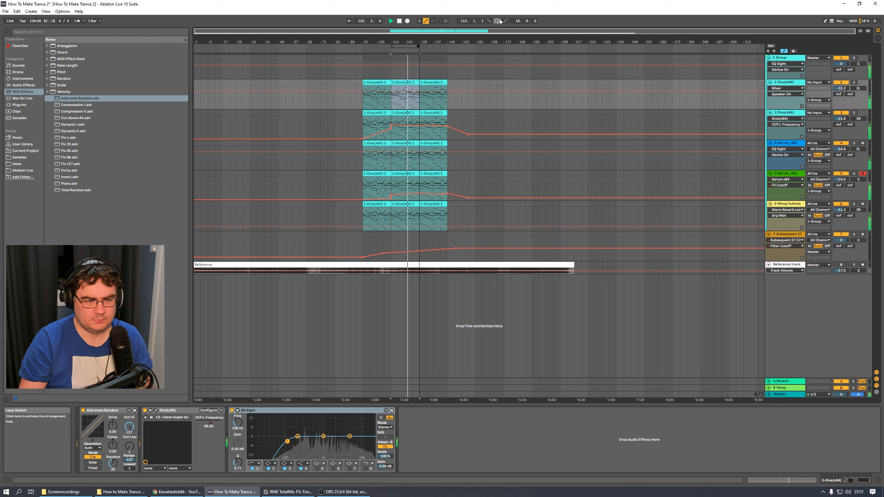
{"action": "left_click_drag", "start_coordinate": [393, 41], "coordinate": [469, 41]}
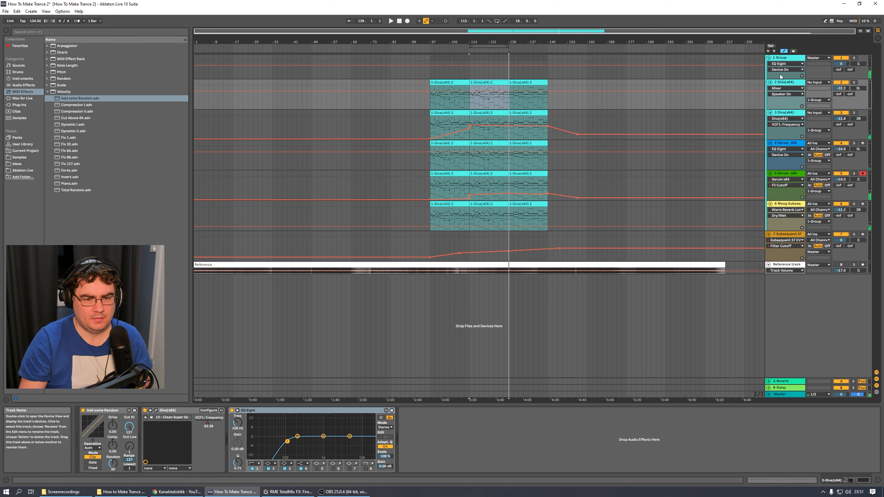
Show the group's effect chain, and solo the first Diva track for playback from bar 113.
{"action": "left_click", "coordinate": [768, 58]}
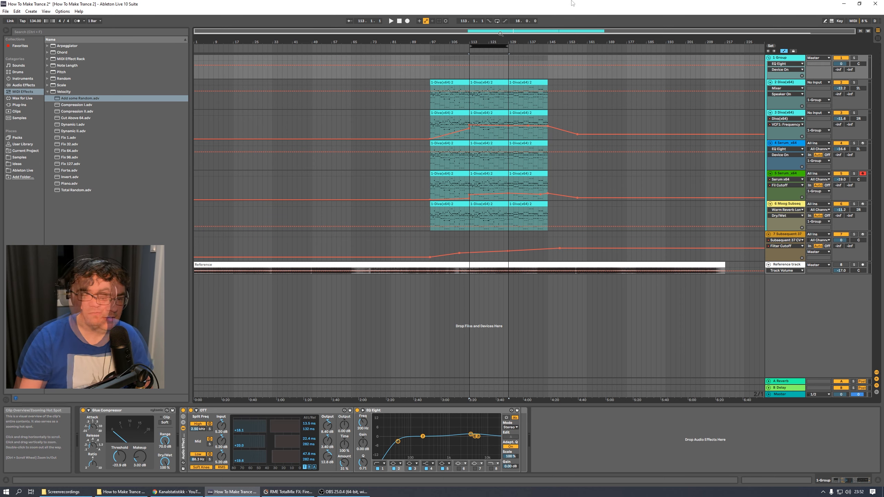
{"action": "left_click", "coordinate": [782, 83]}
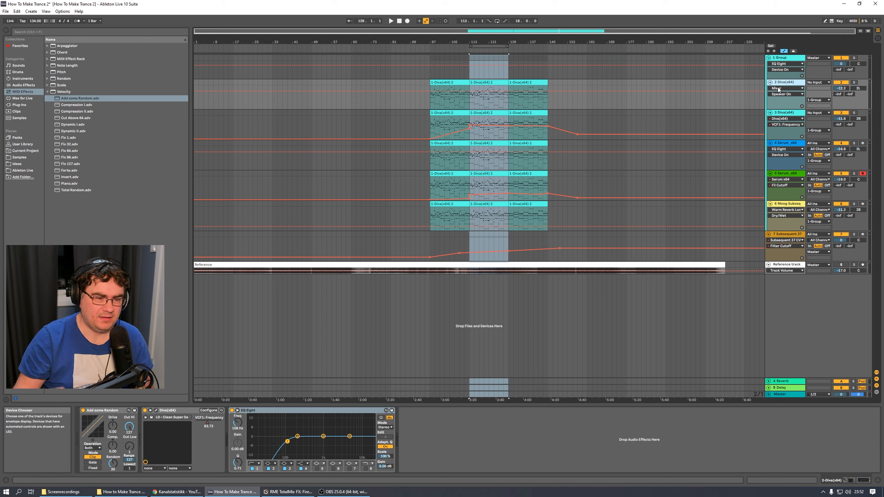
{"action": "left_click", "coordinate": [853, 82]}
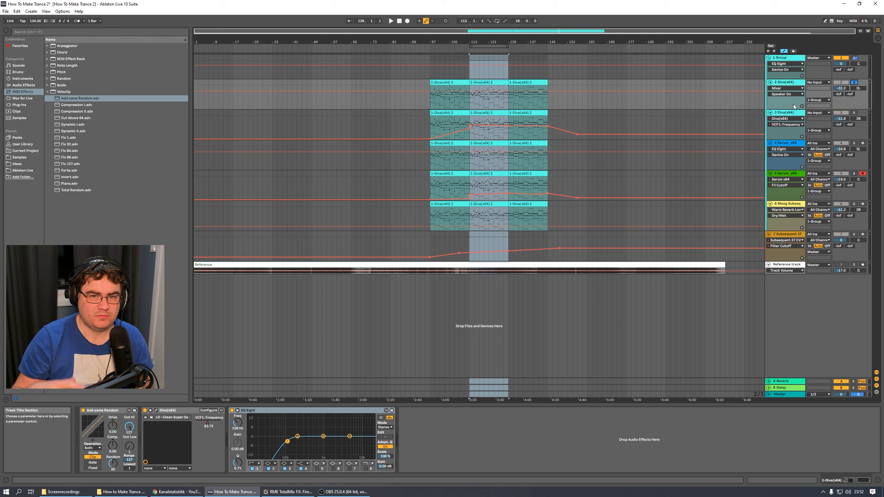
{"action": "key", "text": "space"}
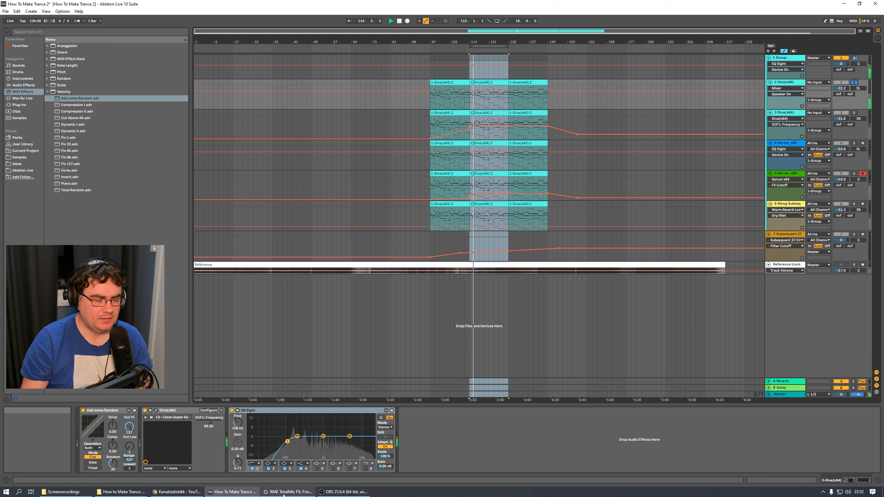
Switch to RME TotalMix FX, lower the main output fader, and return to Ableton Live to stop playback.
{"action": "left_click", "coordinate": [288, 492]}
{"action": "scroll", "coordinate": [381, 299], "scroll_direction": "down", "scroll_amount": 4}
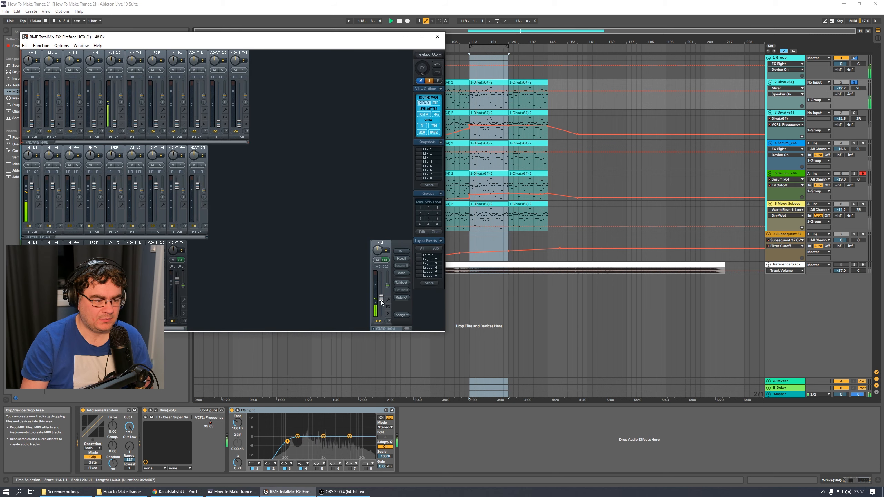
{"action": "key", "text": "alt+Tab"}
{"action": "key", "text": "space"}
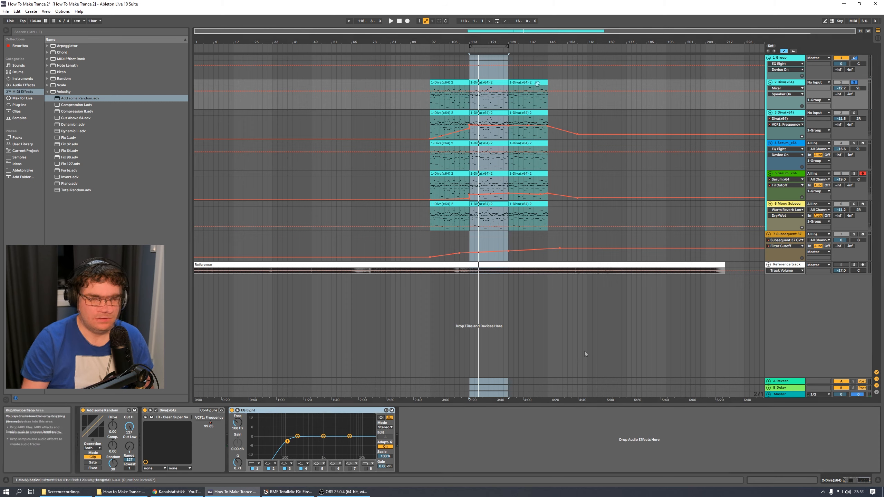
Solo the second Diva track instead of the first and audition its sound briefly.
{"action": "left_click", "coordinate": [770, 105]}
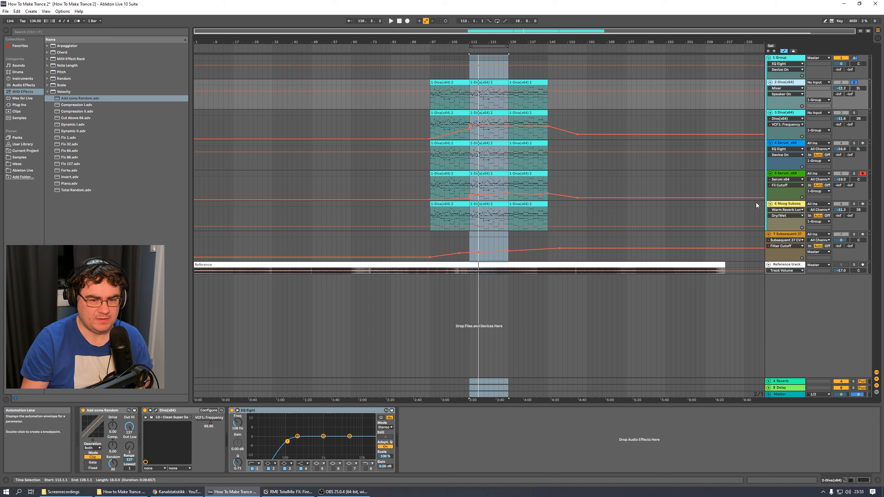
{"action": "left_click", "coordinate": [793, 113]}
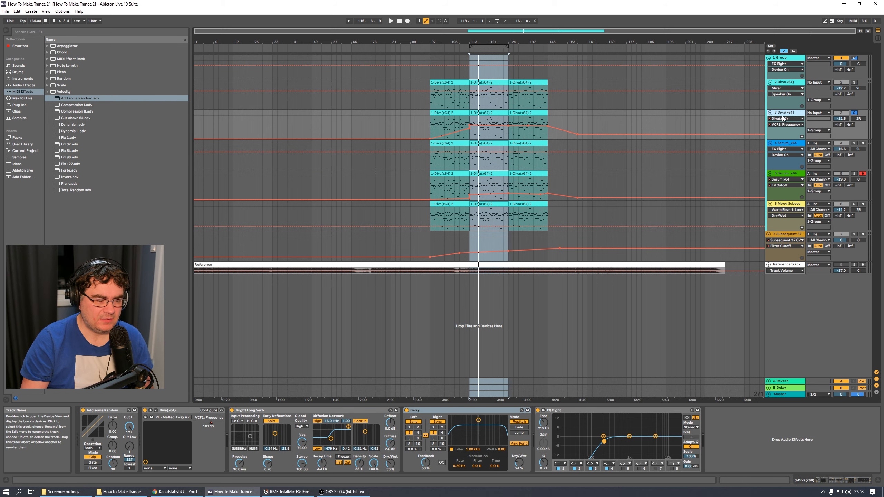
{"action": "key", "text": "space"}
{"action": "key", "text": "space"}
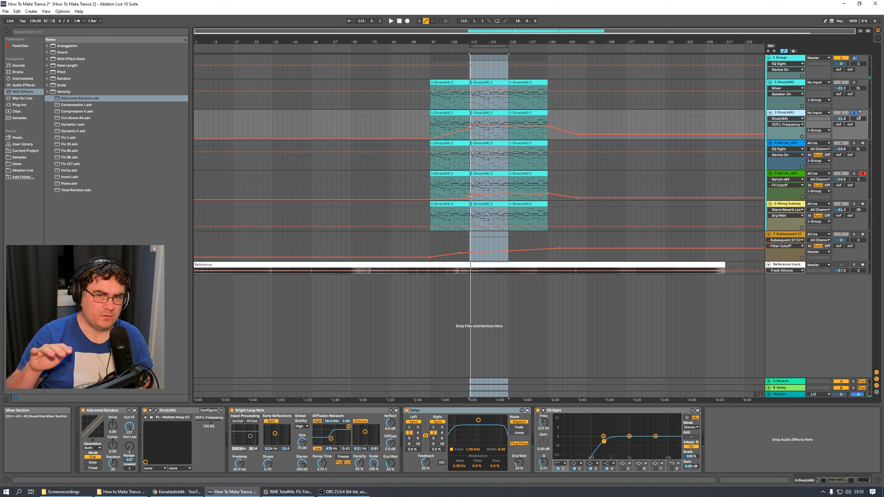
Audition both Diva tracks soloed together, toggling the second one's solo to compare the layers, and clear the solos.
{"action": "left_click", "coordinate": [853, 82]}
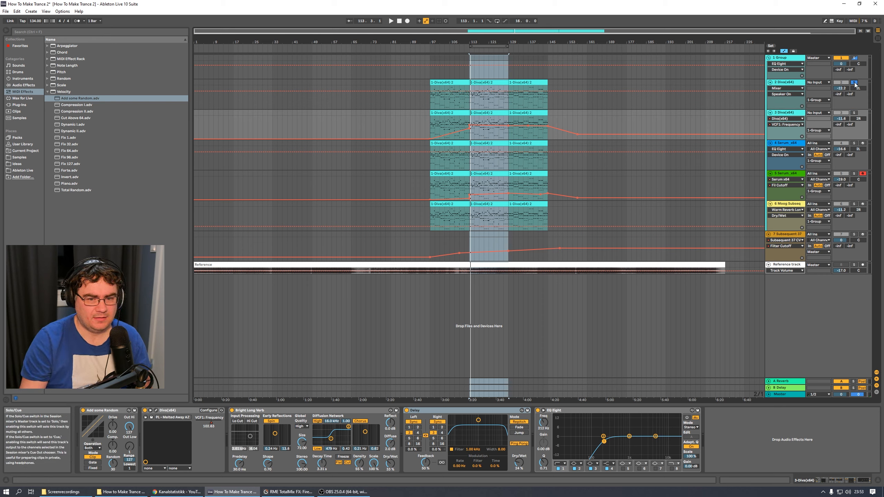
{"action": "key", "text": "space"}
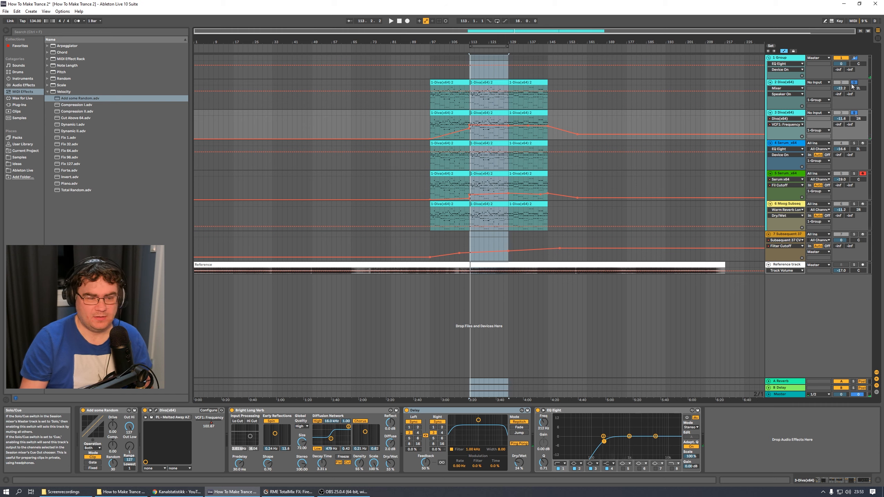
{"action": "key", "text": "space"}
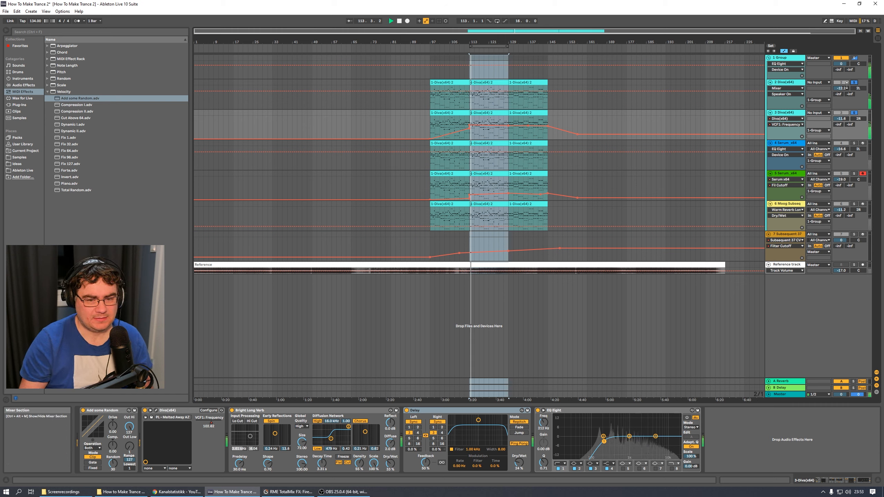
{"action": "left_click", "coordinate": [854, 113]}
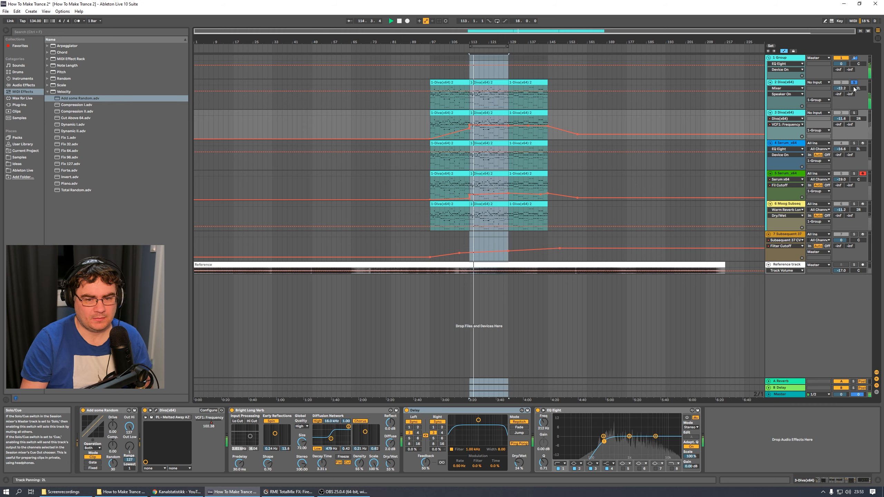
{"action": "left_click", "coordinate": [854, 113]}
{"action": "left_click", "coordinate": [853, 83], "text": "ctrl"}
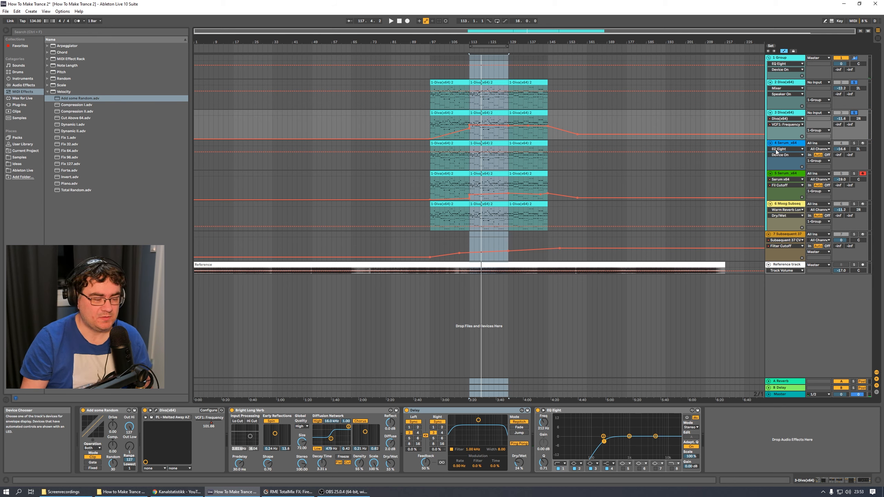
{"action": "left_click", "coordinate": [854, 114]}
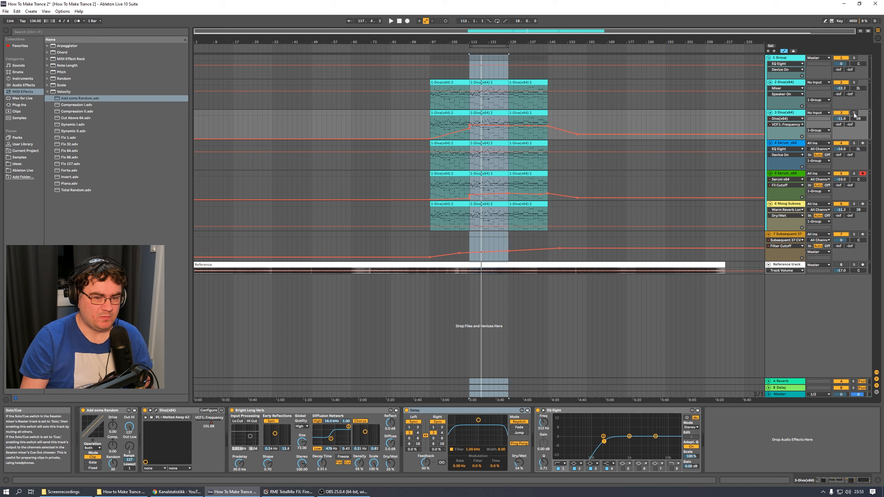
Show the first Serum track's device chain, solo the track, and audition its sound.
{"action": "left_click", "coordinate": [780, 143]}
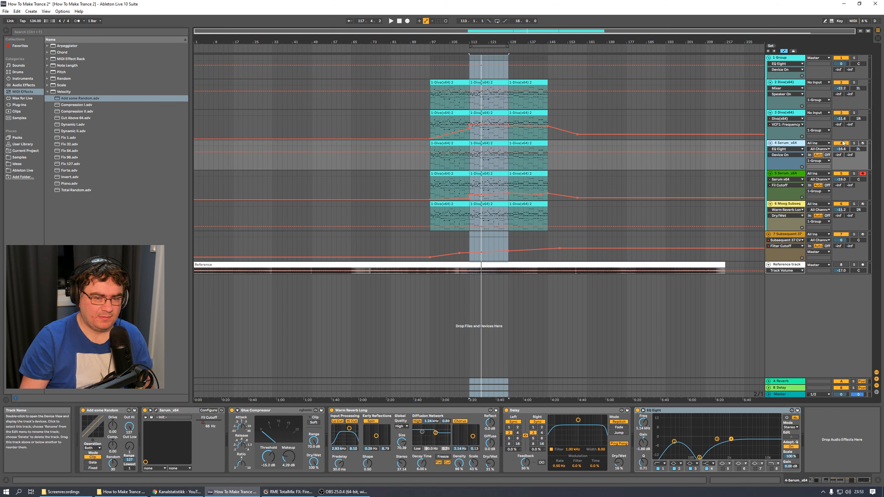
{"action": "left_click", "coordinate": [854, 143]}
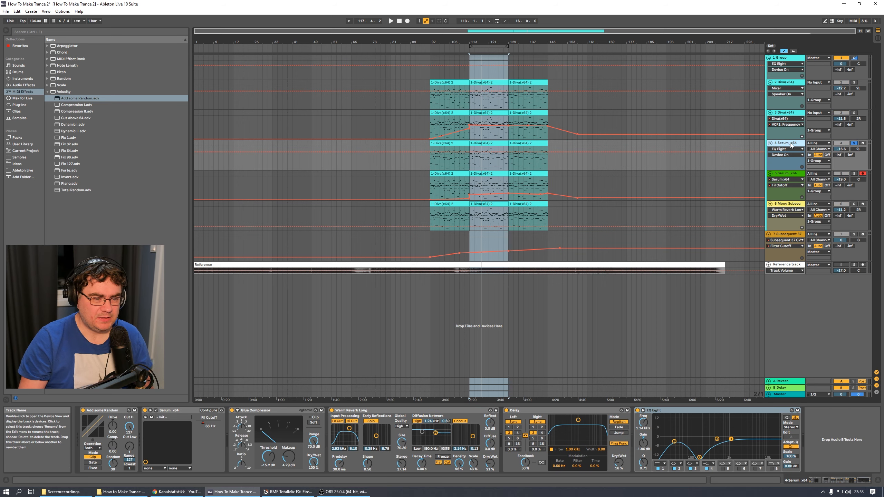
{"action": "key", "text": "space"}
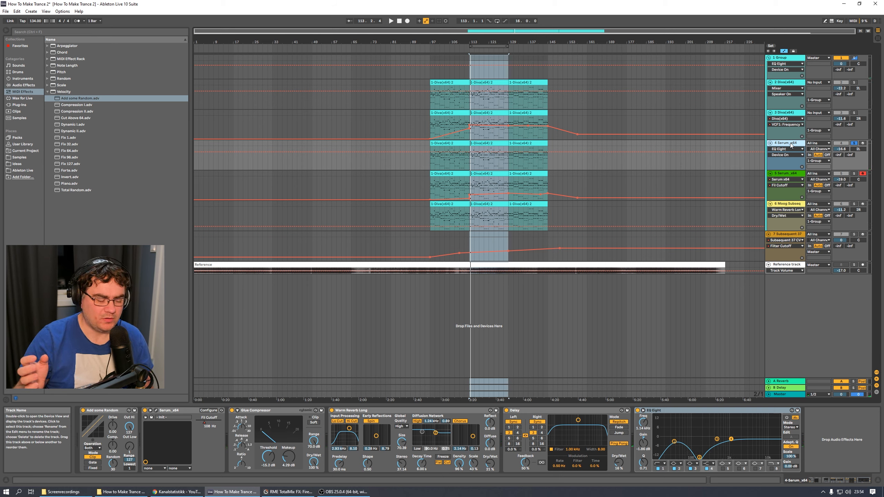
{"action": "key", "text": "space"}
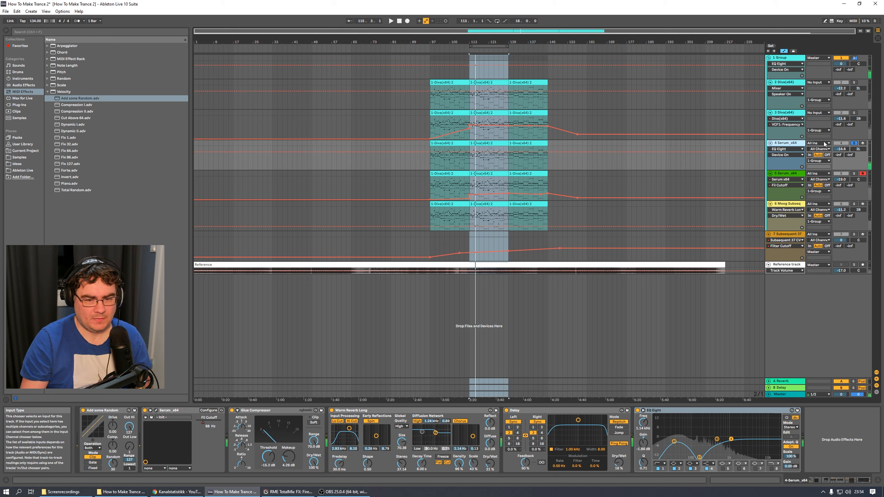
Show the second Serum track's devices, solo it in place of the first Serum track, and play it.
{"action": "left_click", "coordinate": [793, 176]}
{"action": "left_click", "coordinate": [853, 175]}
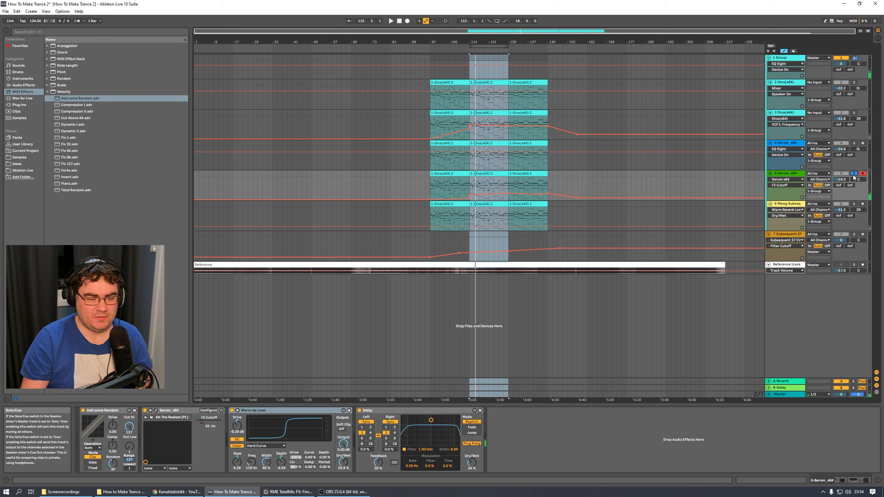
{"action": "key", "text": "space"}
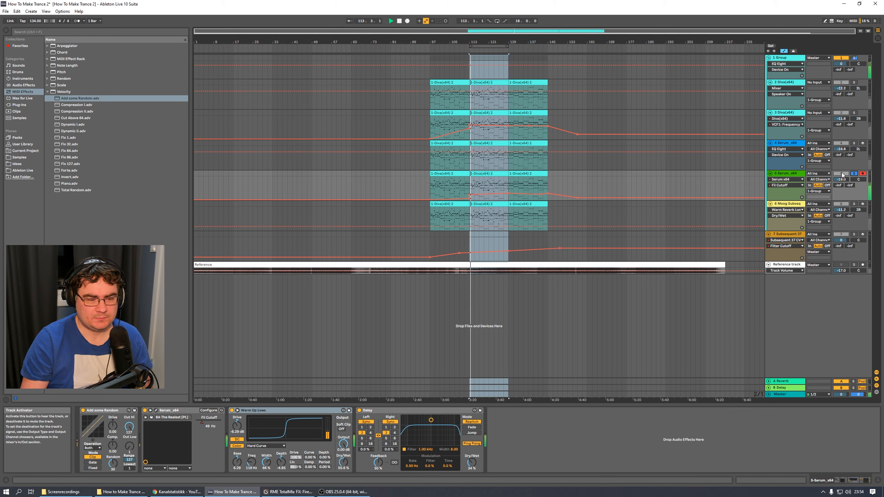
Audition both Serum tracks soloed together, and clear their solos.
{"action": "key", "text": "space"}
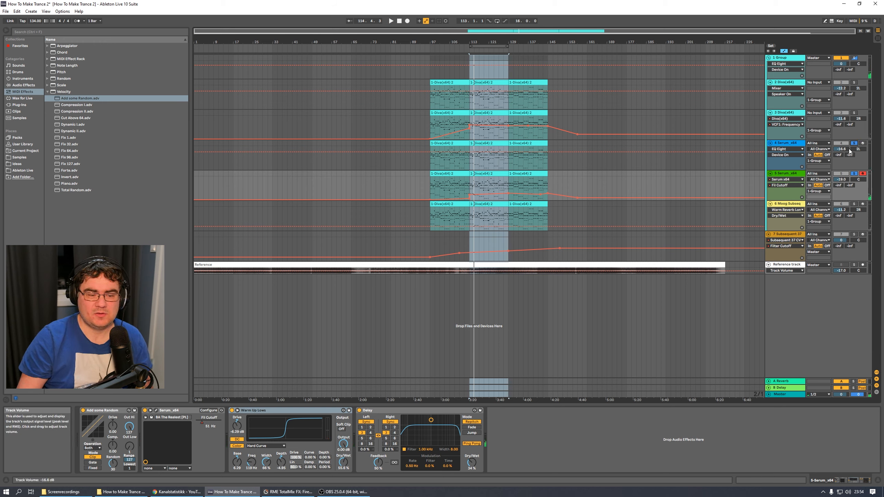
{"action": "key", "text": "space"}
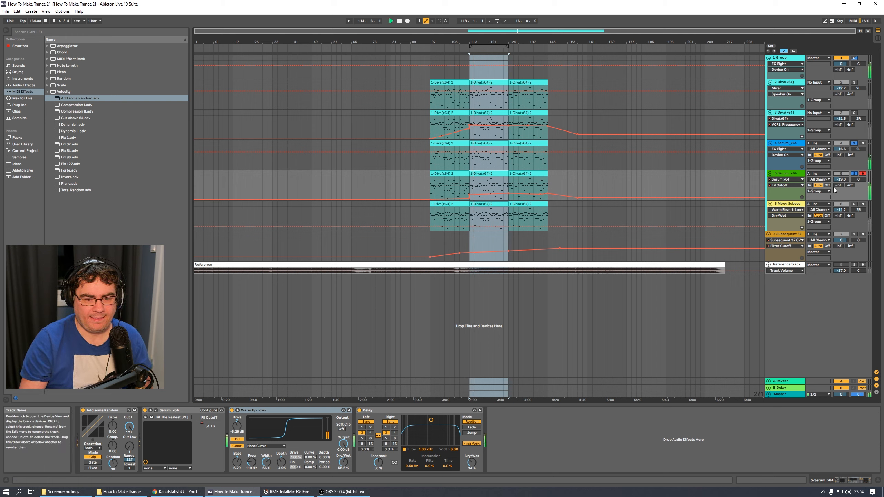
{"action": "left_click", "coordinate": [855, 174]}
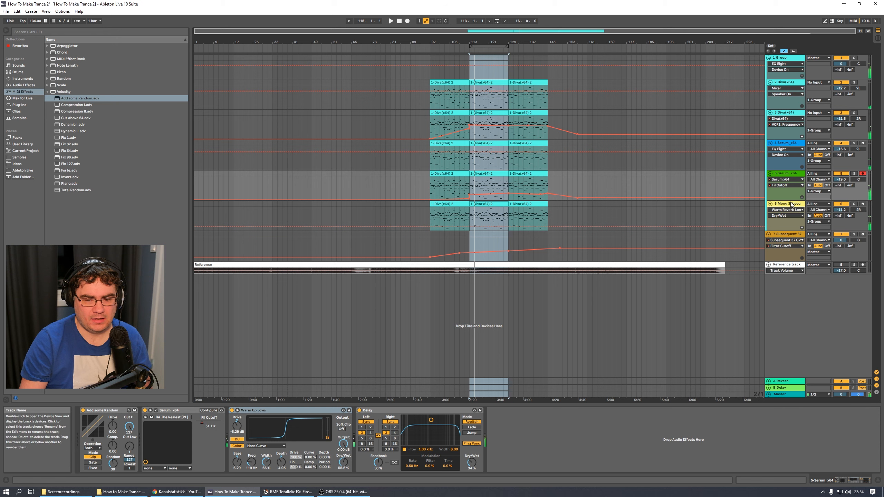
Solo the Moog track, and inspect the Subsequent 37 CV Editor plug-in on the track below before closing its window.
{"action": "left_click", "coordinate": [854, 204]}
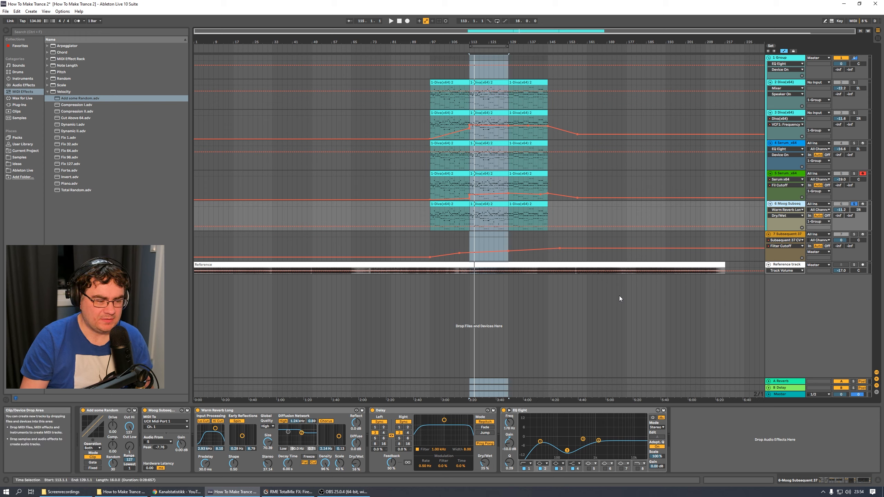
{"action": "left_click", "coordinate": [787, 234]}
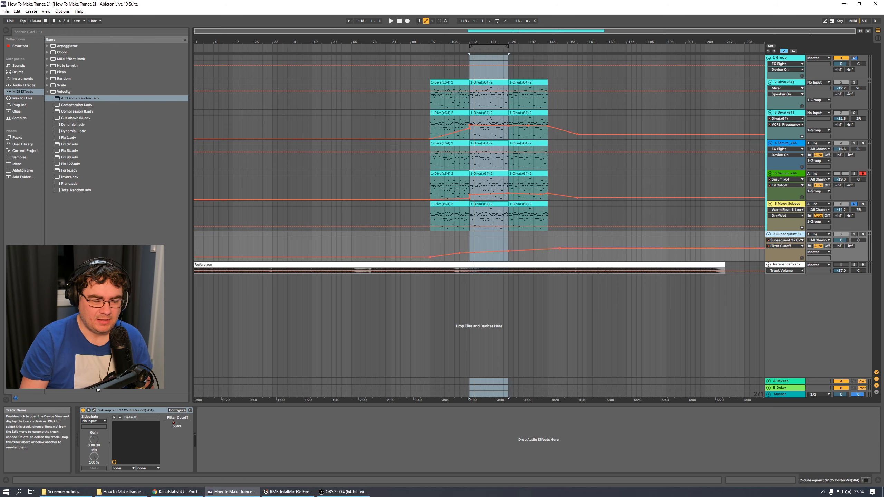
{"action": "key", "text": "ctrl+alt+p"}
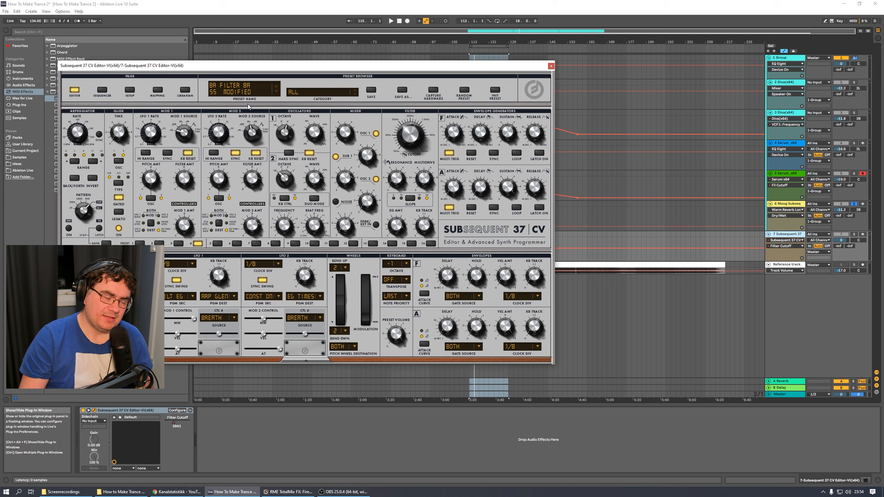
{"action": "left_click_drag", "start_coordinate": [234, 68], "coordinate": [240, 71]}
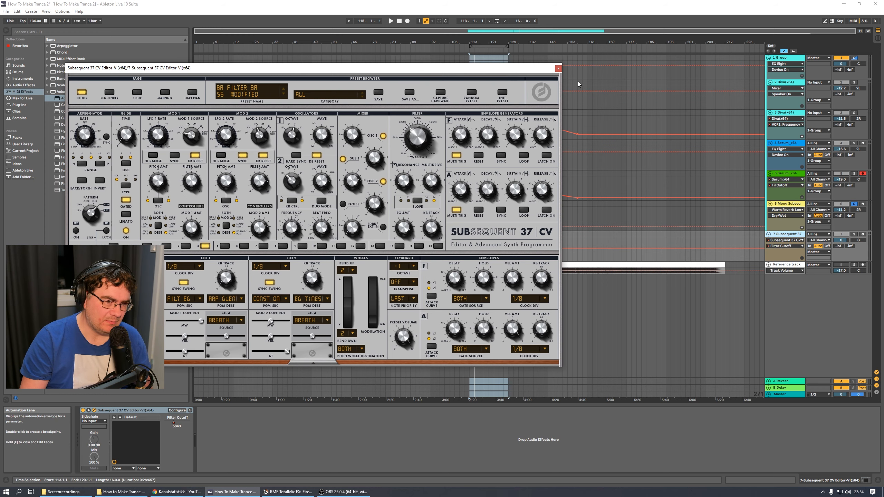
{"action": "left_click", "coordinate": [558, 69]}
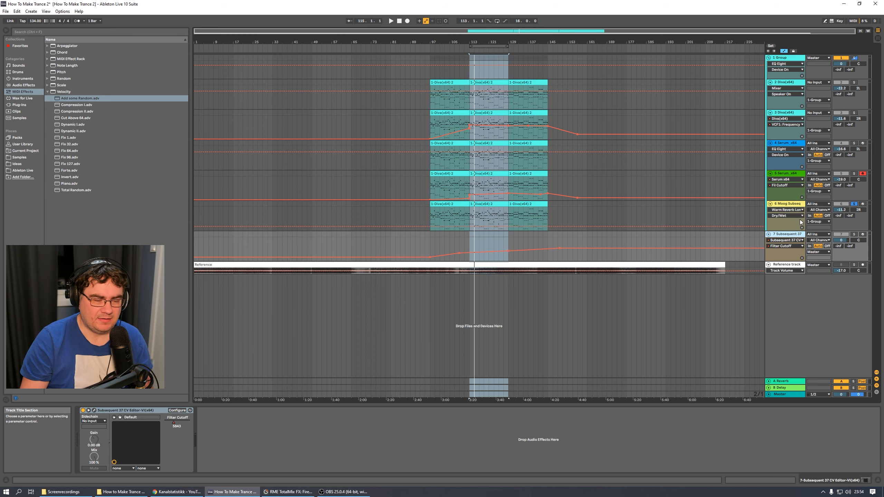
Audition the soloed Moog layer, and show the second Serum track's devices.
{"action": "key", "text": "space"}
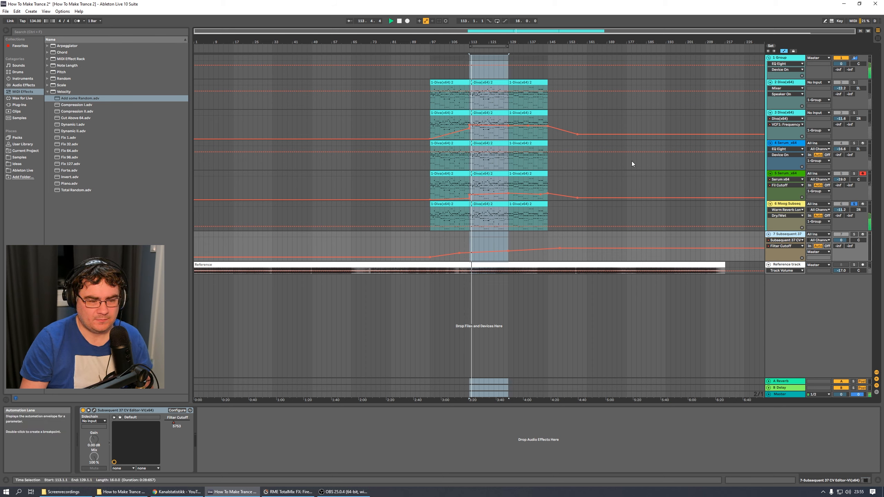
{"action": "left_click", "coordinate": [790, 174]}
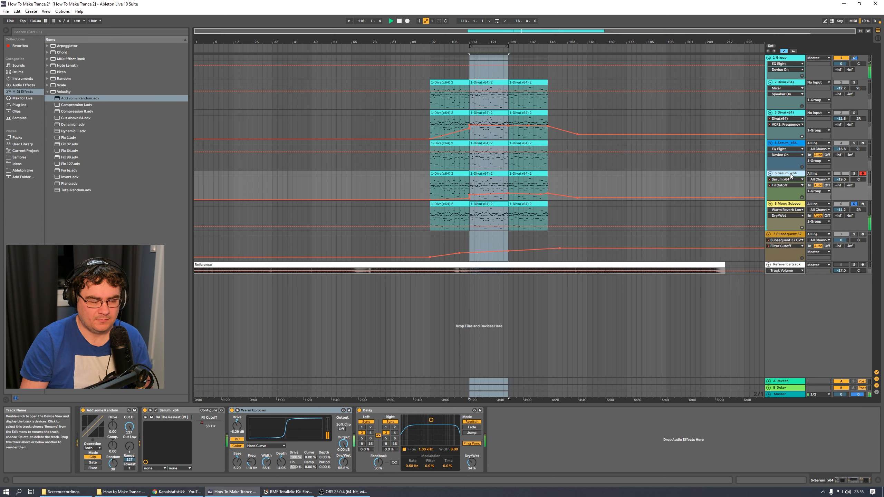
{"action": "key", "text": "space"}
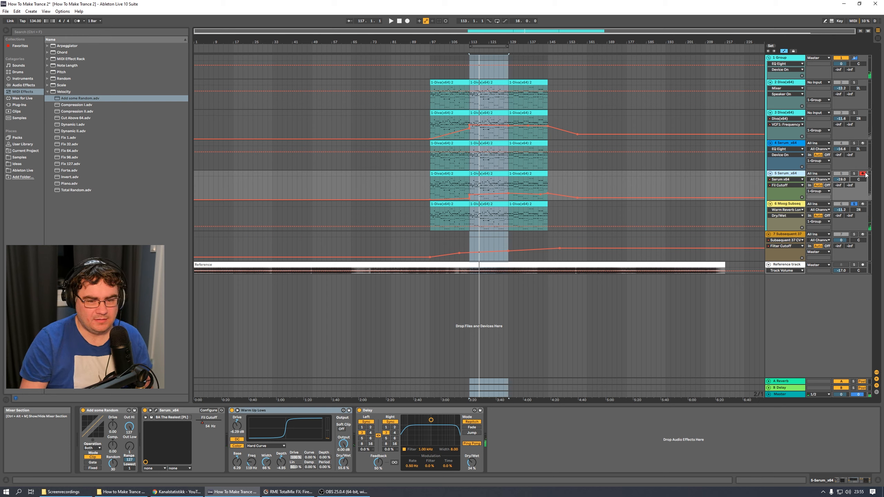
Audition the Moog track soloed together with both Serum tracks, and clear the solos.
{"action": "left_click", "coordinate": [854, 173]}
{"action": "key", "text": "space"}
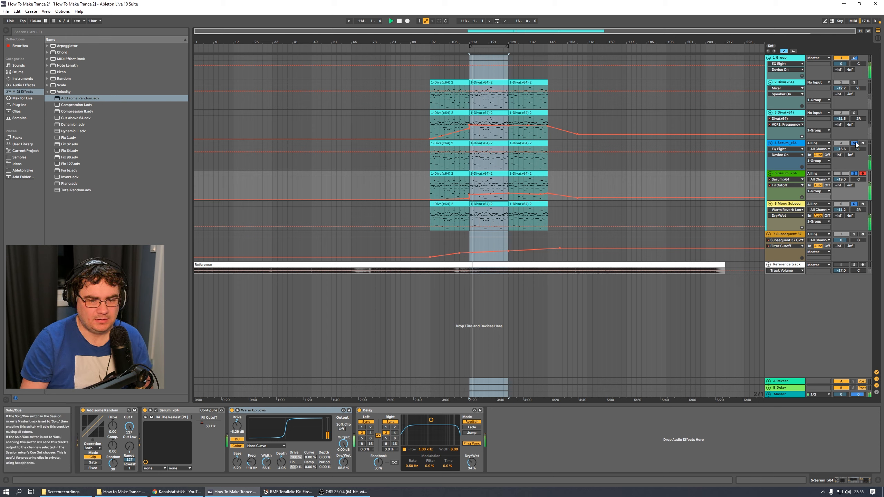
{"action": "left_click", "coordinate": [853, 173]}
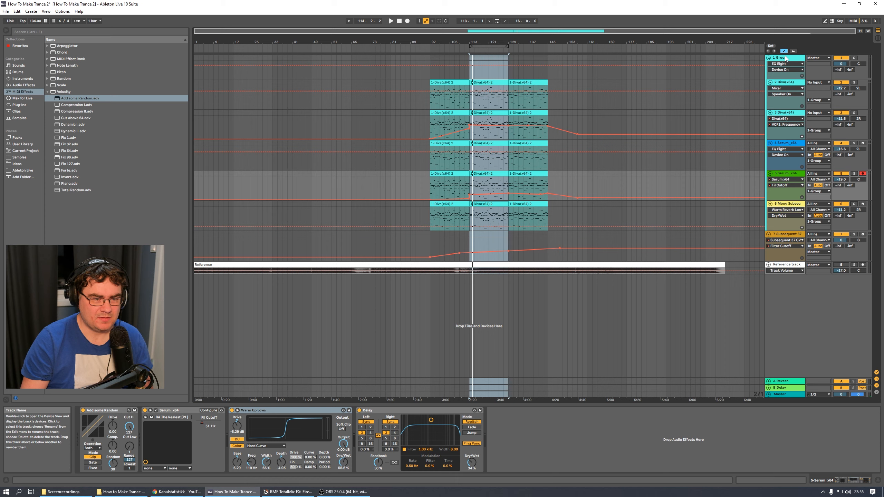
Point out the Velocity preset Add some Random in the browser and in the device chains of the Diva and Moog tracks.
{"action": "left_click", "coordinate": [783, 82]}
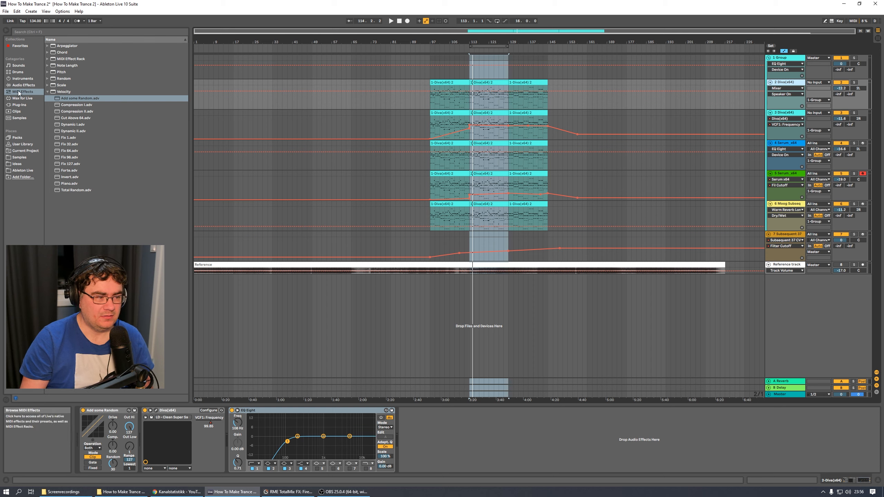
{"action": "left_click", "coordinate": [66, 92]}
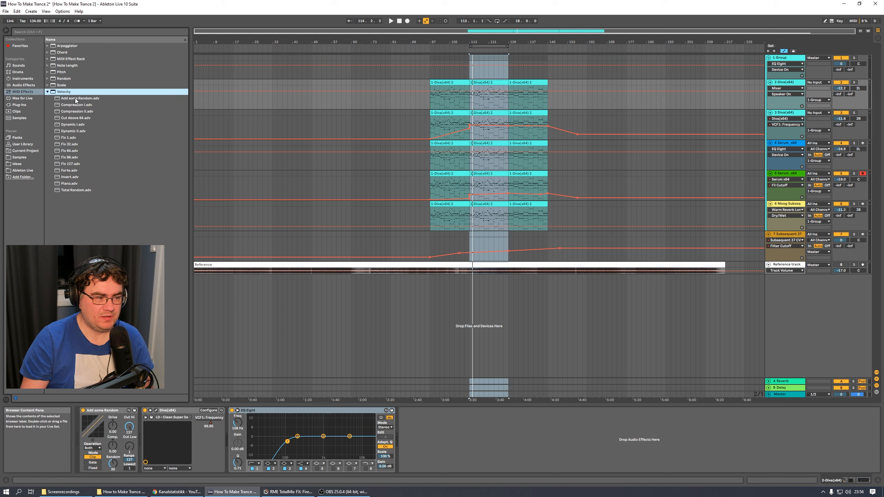
{"action": "left_click", "coordinate": [76, 98]}
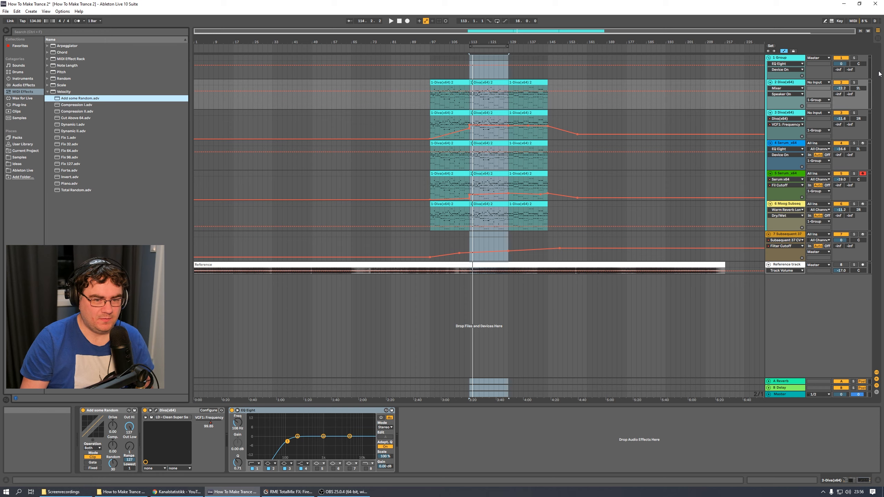
{"action": "left_click", "coordinate": [791, 150]}
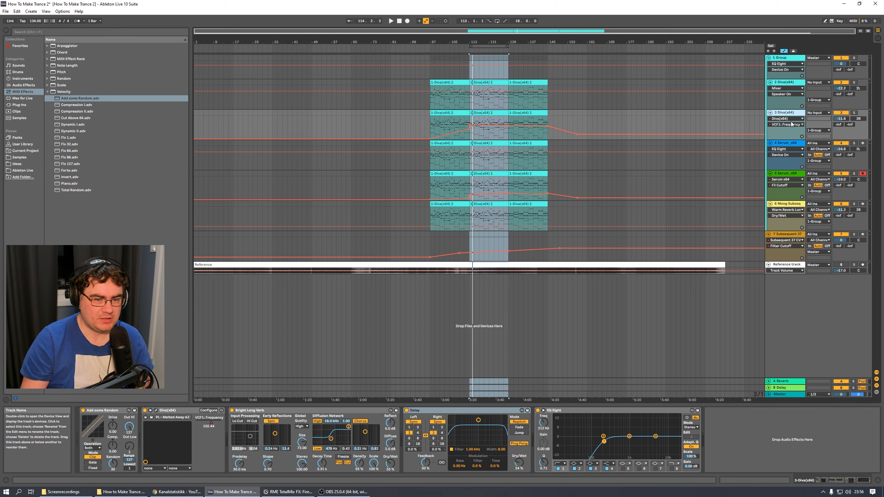
{"action": "left_click", "coordinate": [790, 204]}
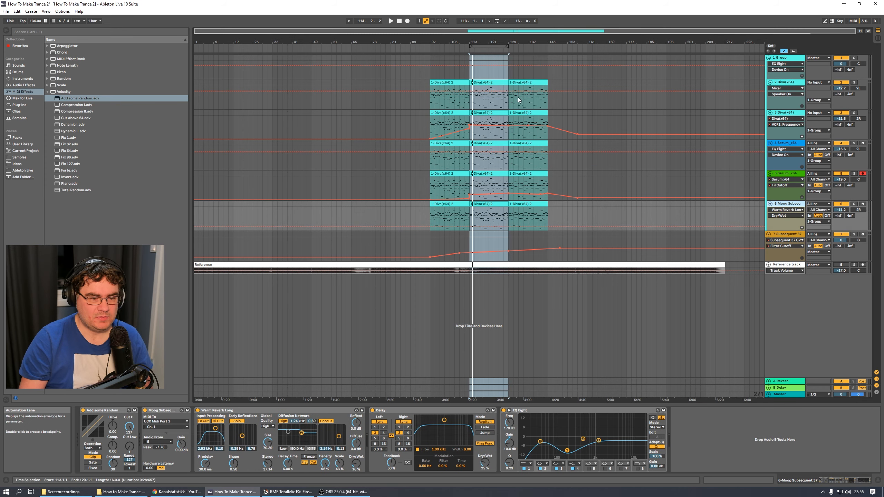
View the MIDI notes of the first Diva track's middle clip, and return to the first Serum track's device chain.
{"action": "double_click", "coordinate": [490, 82]}
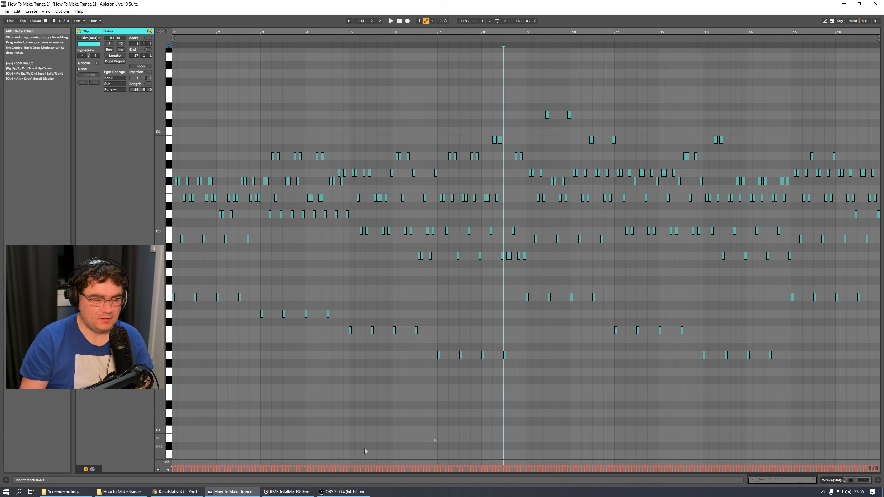
{"action": "key", "text": "shift+Tab"}
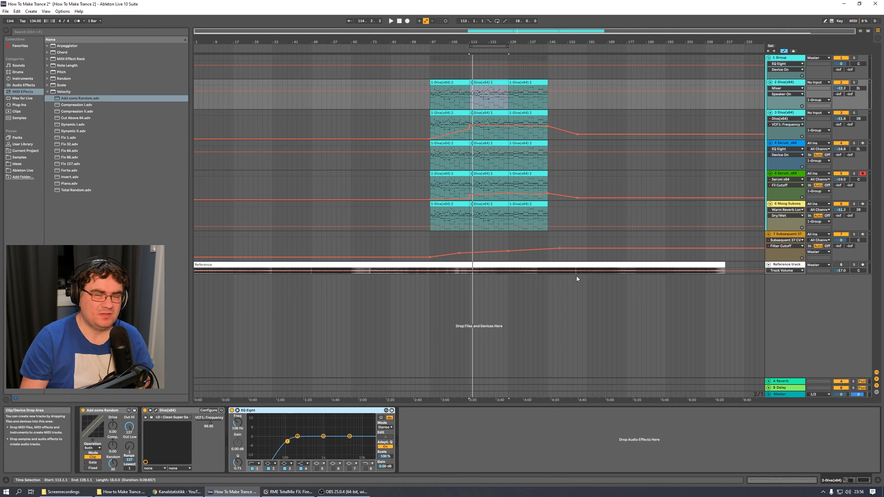
{"action": "left_click", "coordinate": [789, 143]}
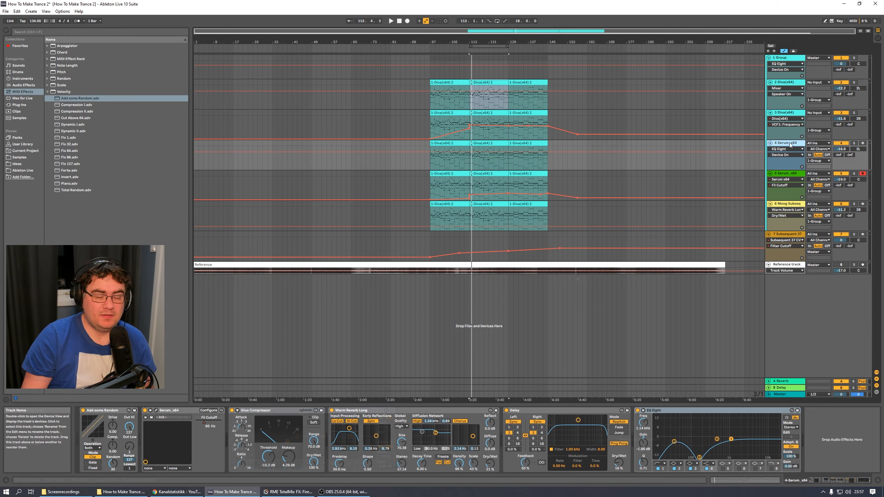
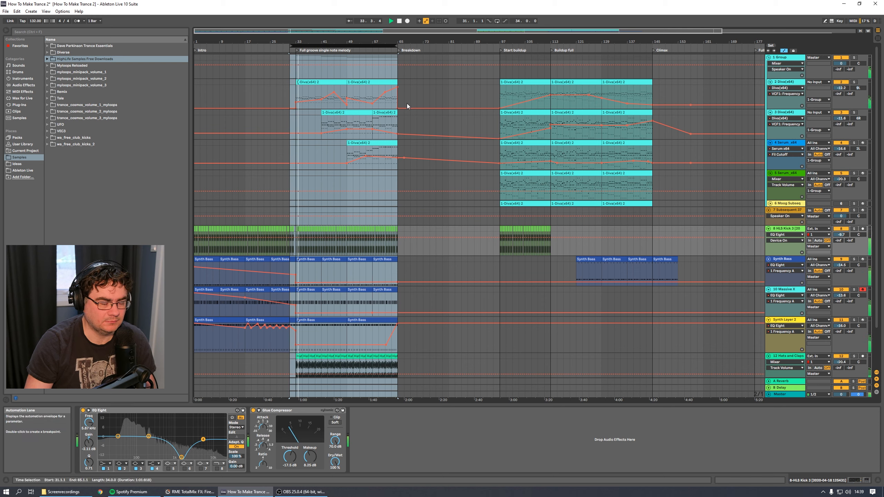
Audition the Full groove single note melody section by jumping playback ahead through it, and stop playback before zooming out.
{"action": "left_click", "coordinate": [319, 51]}
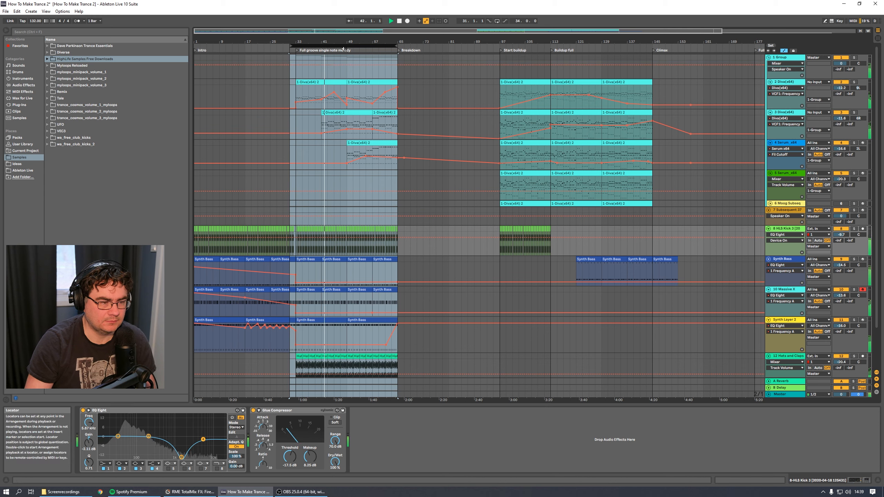
{"action": "left_click", "coordinate": [344, 50]}
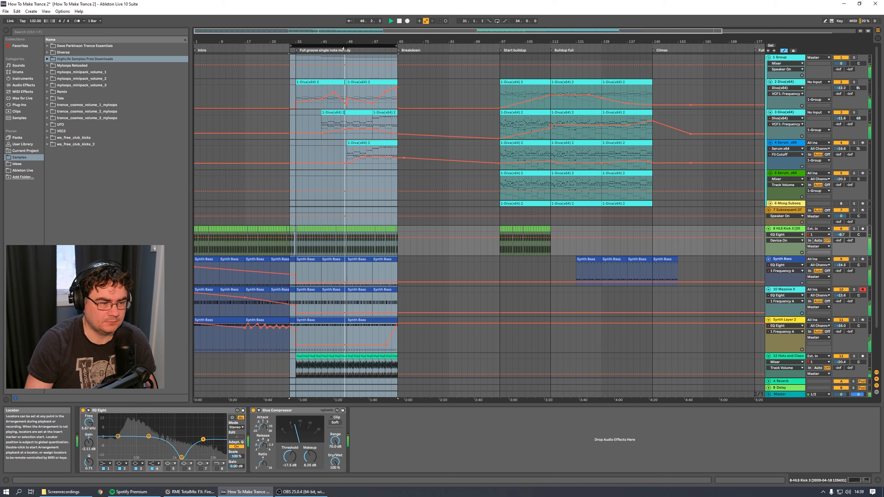
{"action": "left_click", "coordinate": [371, 49]}
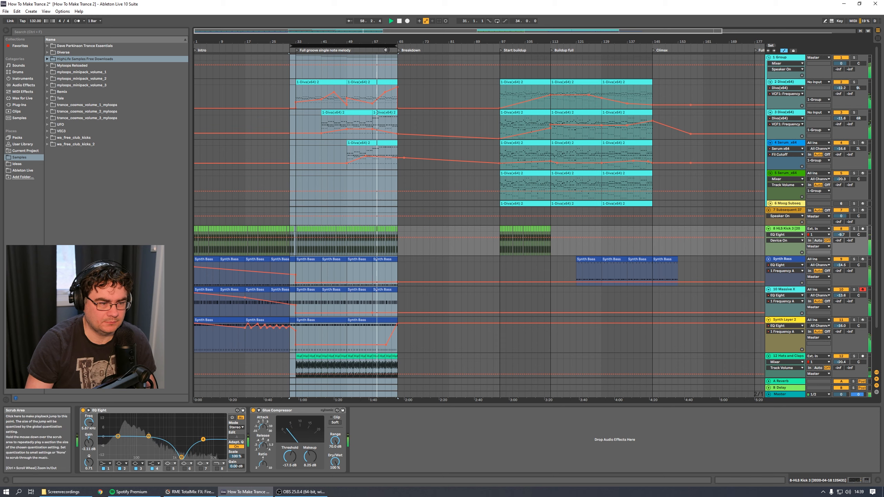
{"action": "left_click", "coordinate": [389, 50]}
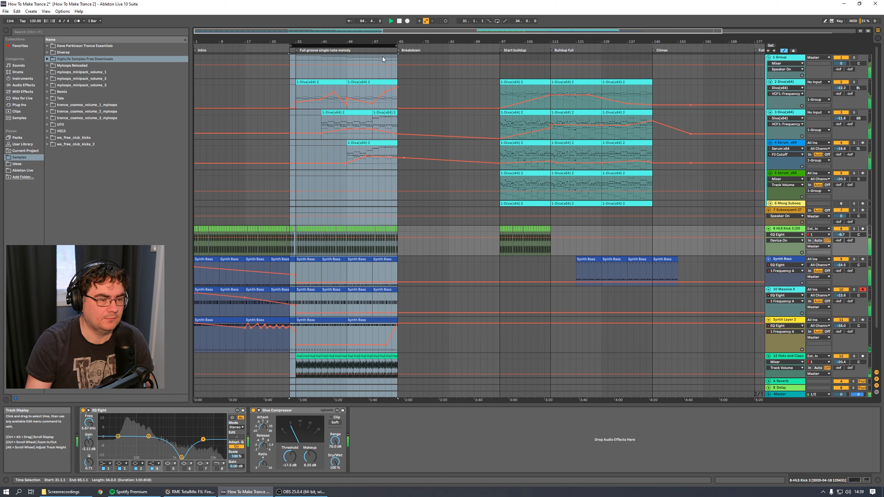
{"action": "key", "text": "space"}
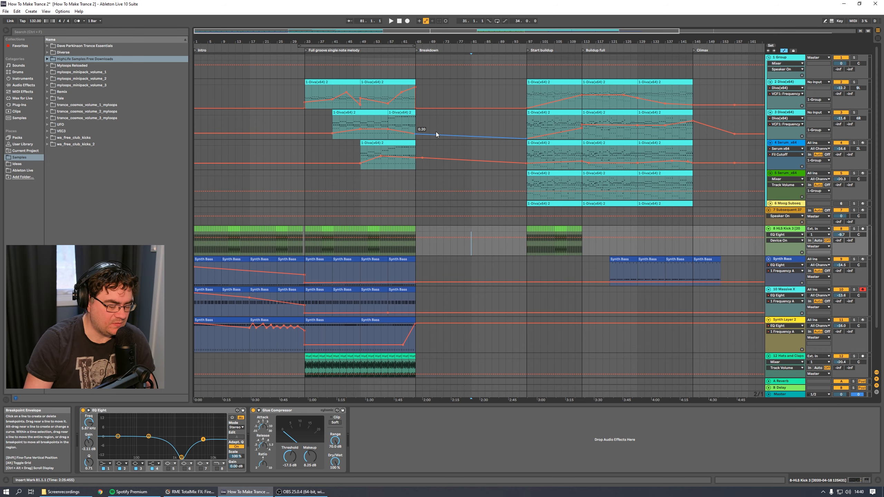
Hide the automation lanes in the arrangement to show the clips of all tracks.
{"action": "key", "text": "a"}
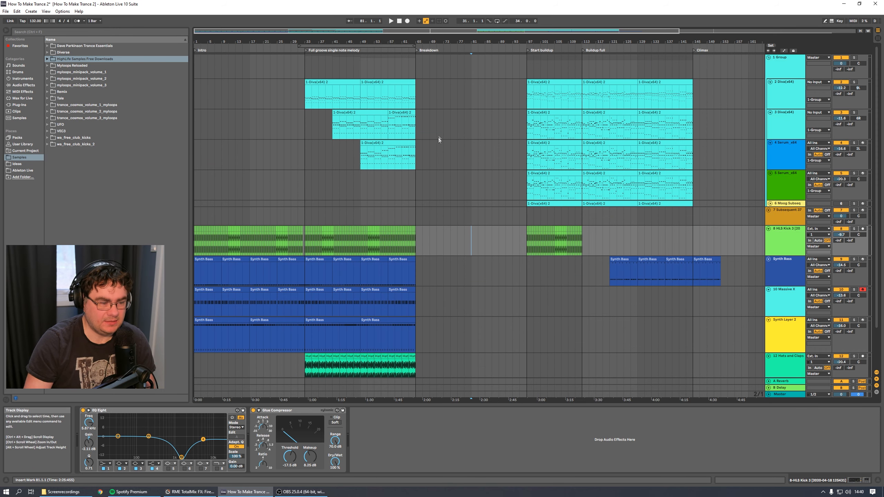
{"action": "key", "text": "a"}
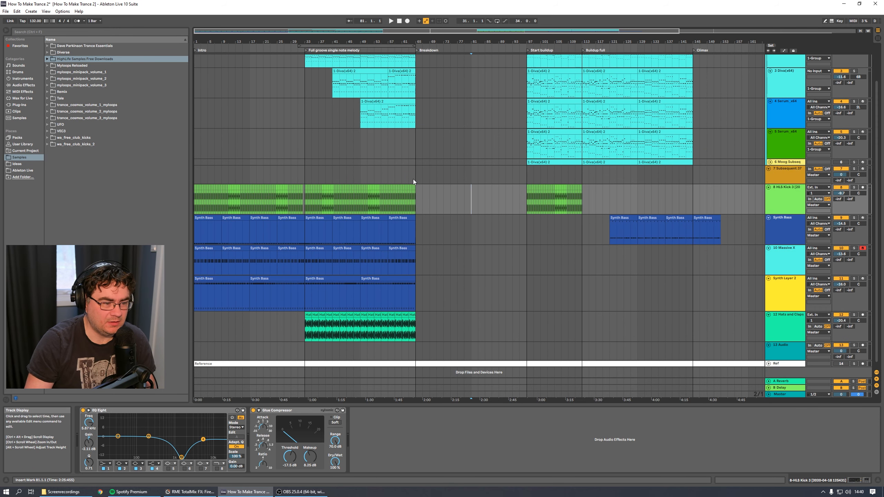
Hide the automation lanes again and move the 34-bar loop to start at bar 1, keeping the Intro and melody sections in view.
{"action": "scroll", "coordinate": [413, 180], "scroll_direction": "up", "scroll_amount": 2}
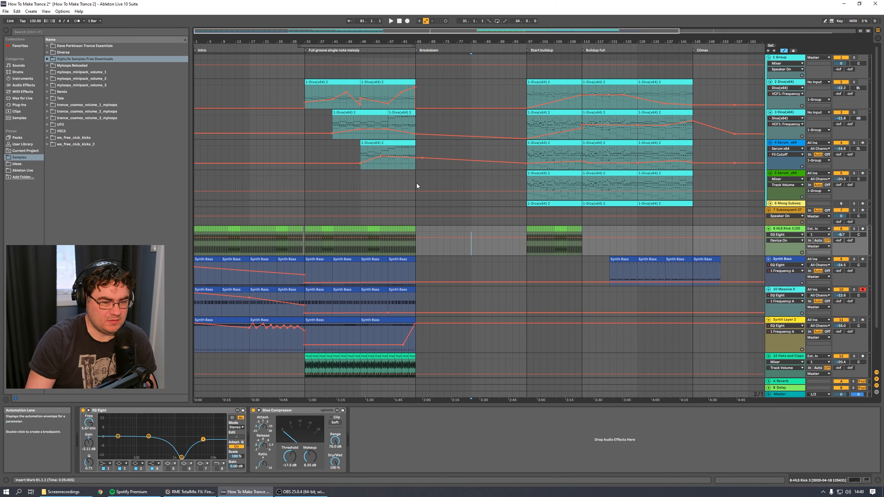
{"action": "key", "text": "a"}
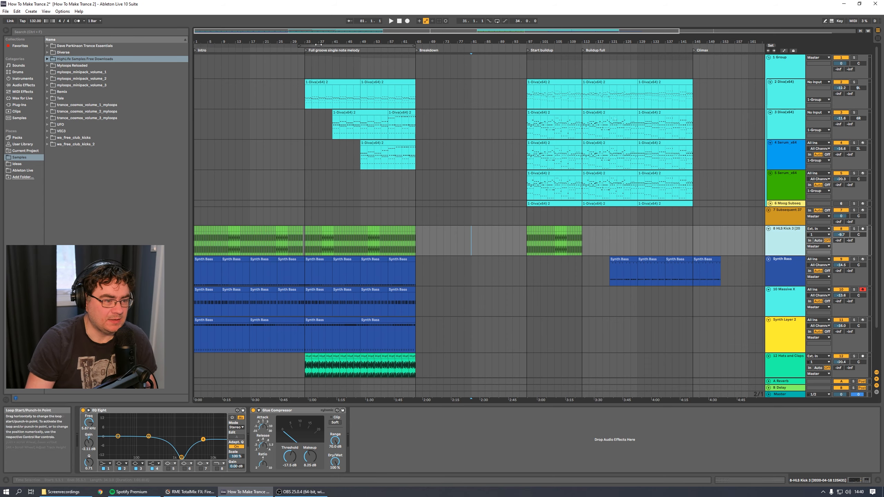
{"action": "left_click_drag", "start_coordinate": [318, 45], "coordinate": [213, 45]}
{"action": "left_click_drag", "start_coordinate": [300, 37], "coordinate": [286, 34]}
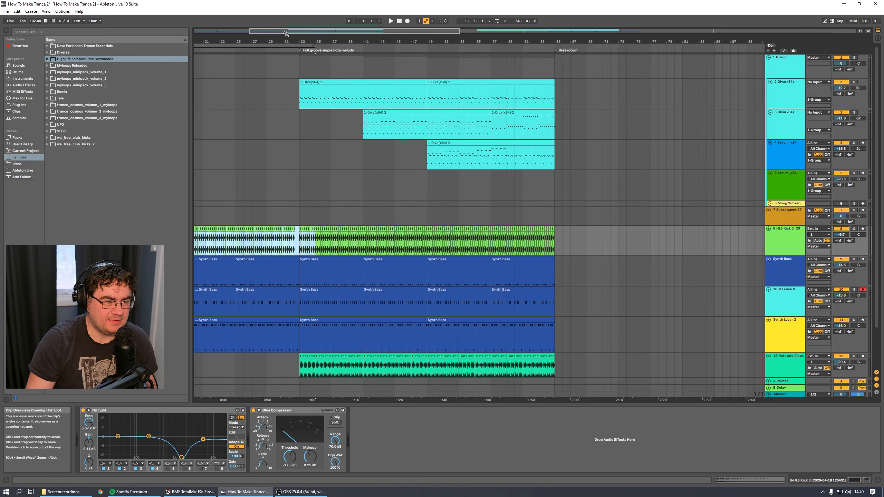
{"action": "left_click", "coordinate": [210, 31]}
{"action": "left_click_drag", "start_coordinate": [230, 39], "coordinate": [237, 25]}
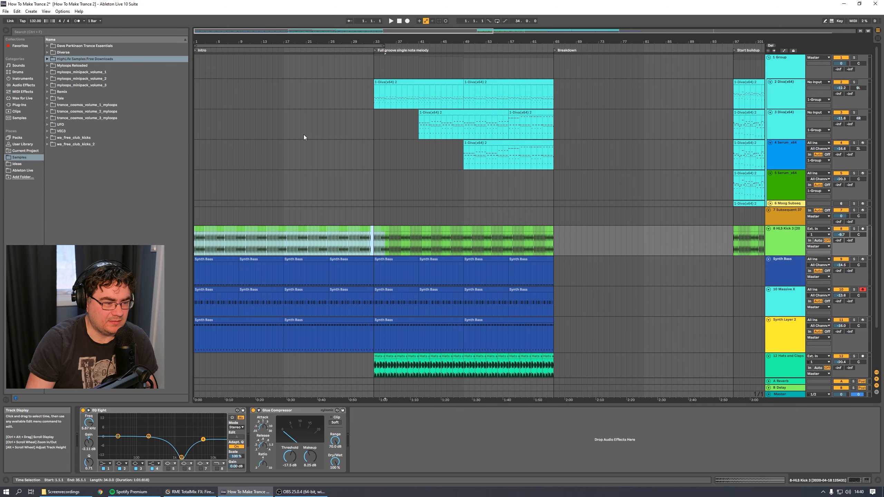
{"action": "left_click", "coordinate": [226, 180]}
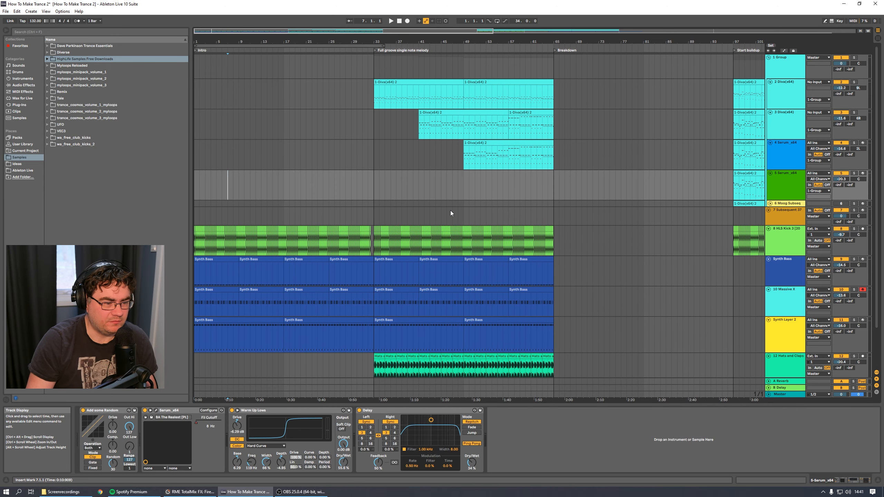
Solo the HLS Kick 3 track, show its device chain, and play the kick from the start of the Intro.
{"action": "left_click", "coordinate": [795, 238]}
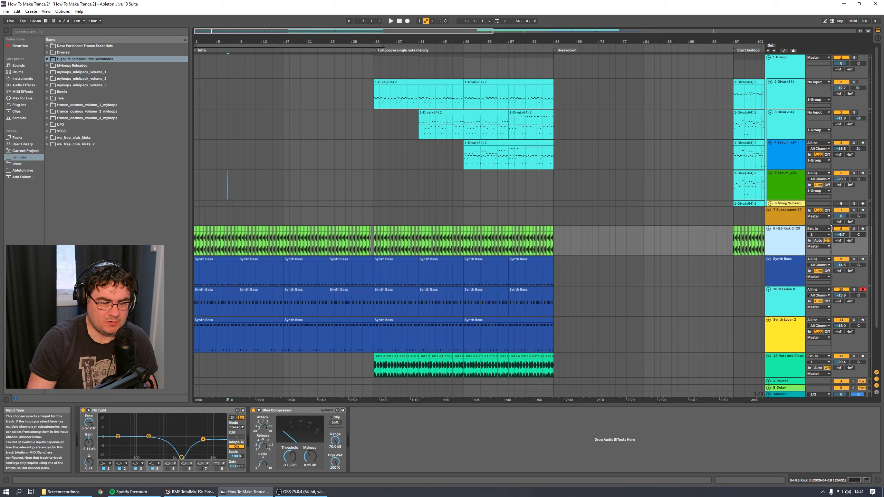
{"action": "left_click", "coordinate": [853, 228]}
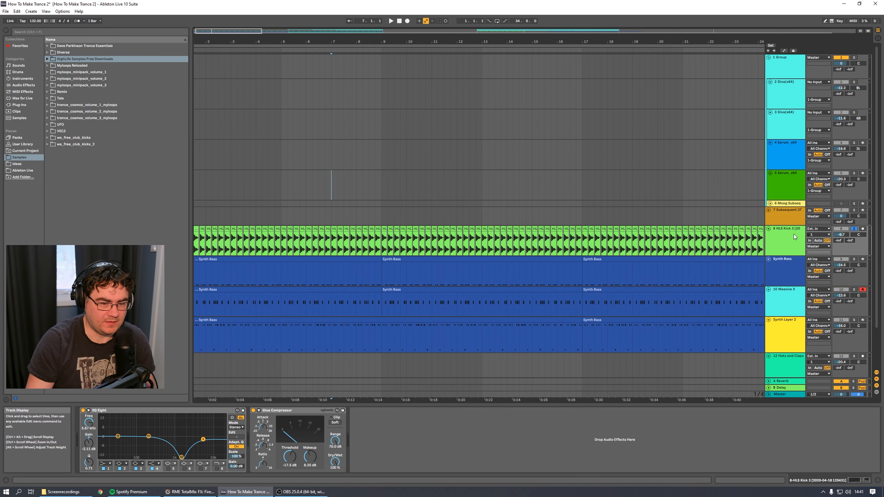
{"action": "left_click", "coordinate": [798, 233]}
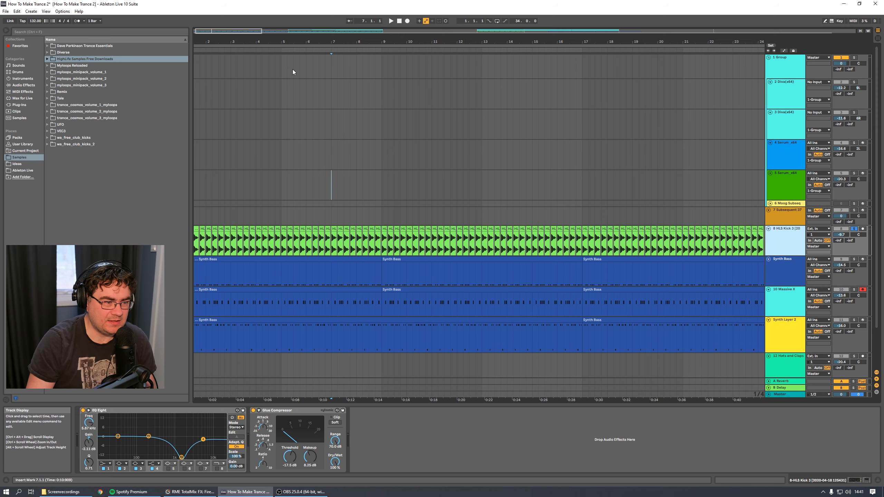
{"action": "left_click", "coordinate": [400, 21]}
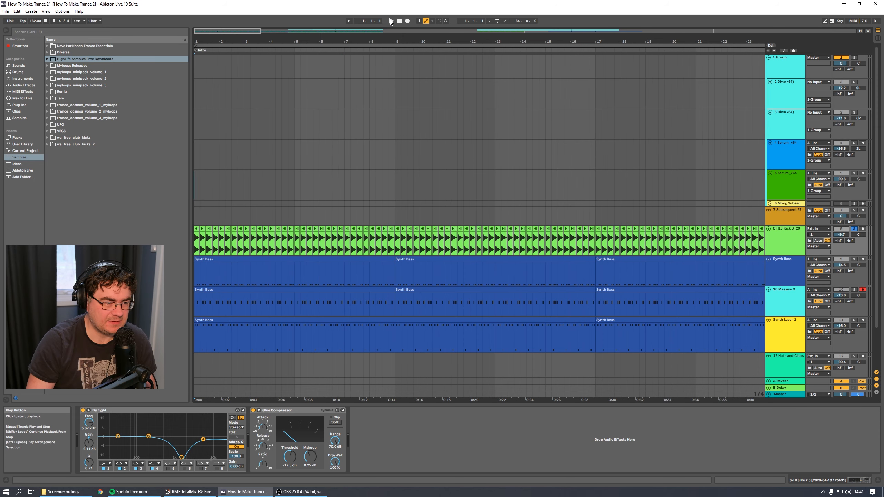
{"action": "left_click", "coordinate": [391, 21]}
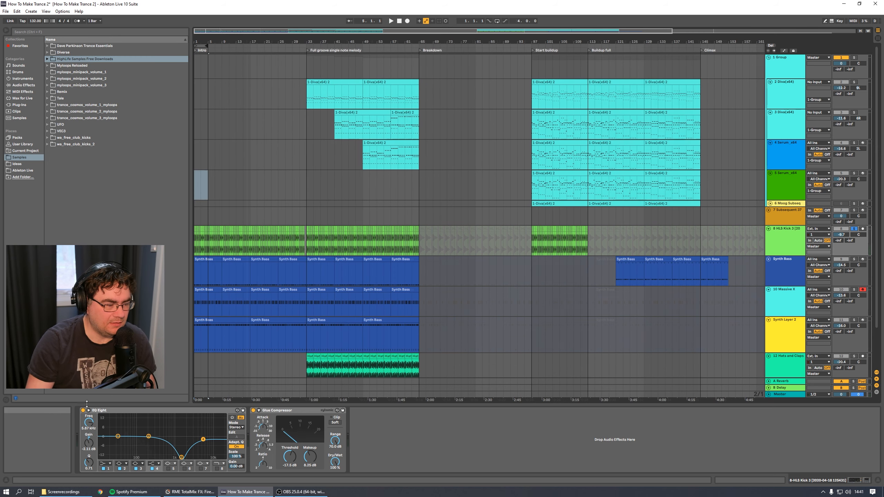
Bypass the EQ Eight and Glue Compressor on the kick track and audition the unprocessed kick.
{"action": "left_click", "coordinate": [84, 410]}
{"action": "left_click", "coordinate": [253, 410]}
{"action": "left_click", "coordinate": [399, 21]}
{"action": "left_click", "coordinate": [391, 20]}
{"action": "left_click", "coordinate": [400, 21]}
Reactivate the kick's EQ Eight and Glue Compressor, audition the processed kick, and return playback to the start.
{"action": "left_click", "coordinate": [83, 410]}
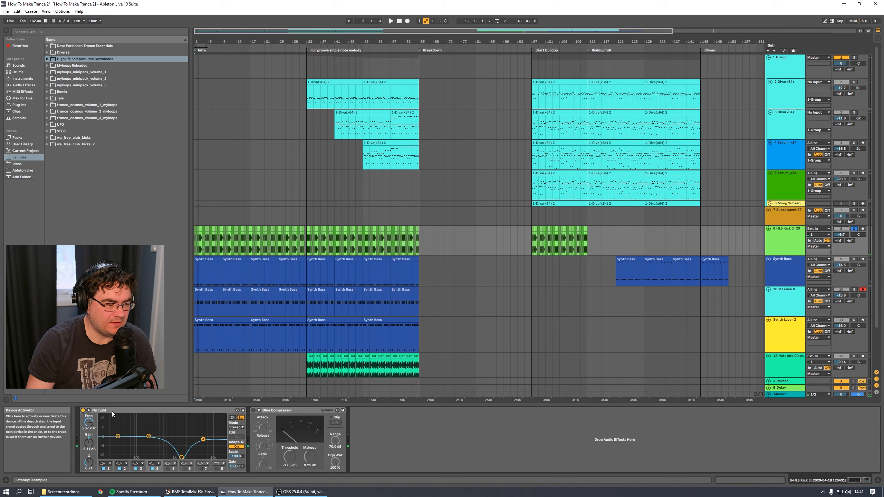
{"action": "left_click", "coordinate": [253, 411]}
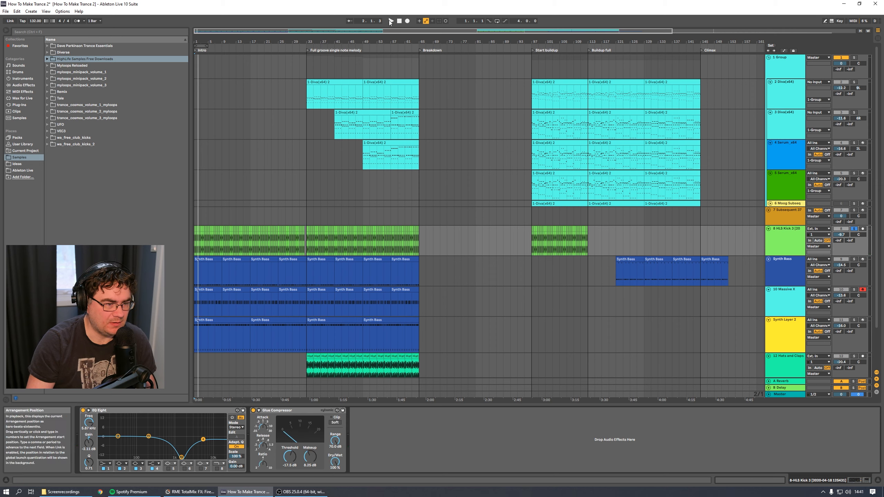
{"action": "left_click", "coordinate": [390, 20]}
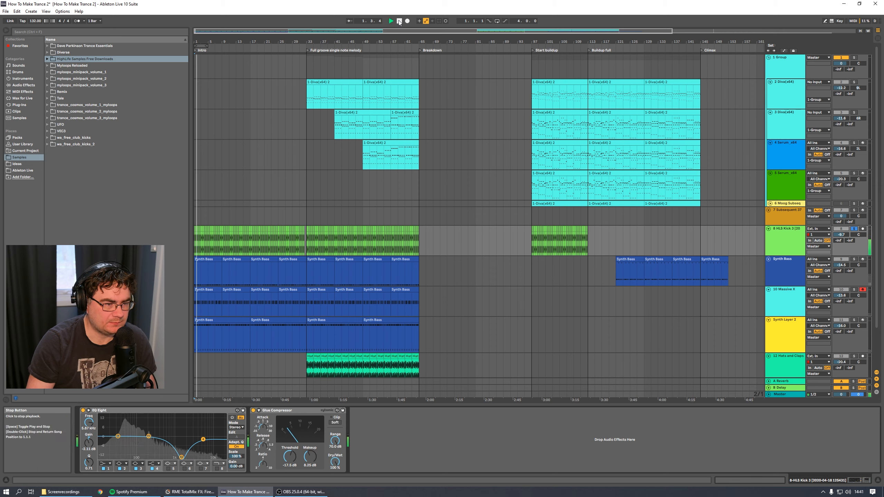
{"action": "left_click", "coordinate": [399, 21]}
{"action": "left_click", "coordinate": [399, 21]}
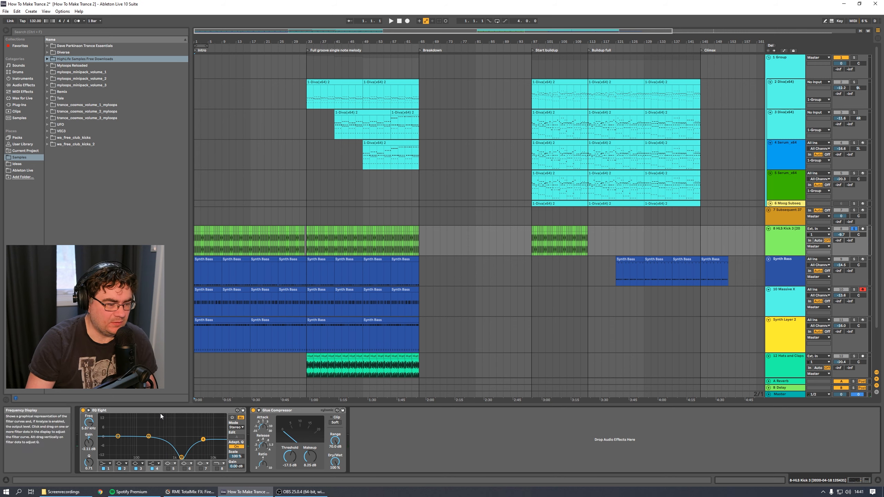
Select the kick EQ's deep cut band, and play the kick while switching the Glue Compressor off and on to compare.
{"action": "left_click", "coordinate": [181, 457]}
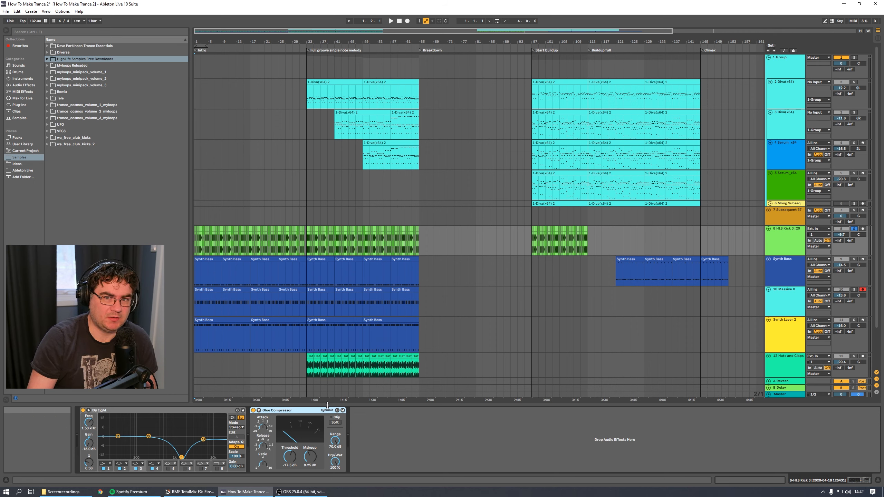
{"action": "key", "text": "space"}
{"action": "left_click", "coordinate": [253, 410]}
{"action": "left_click", "coordinate": [253, 410]}
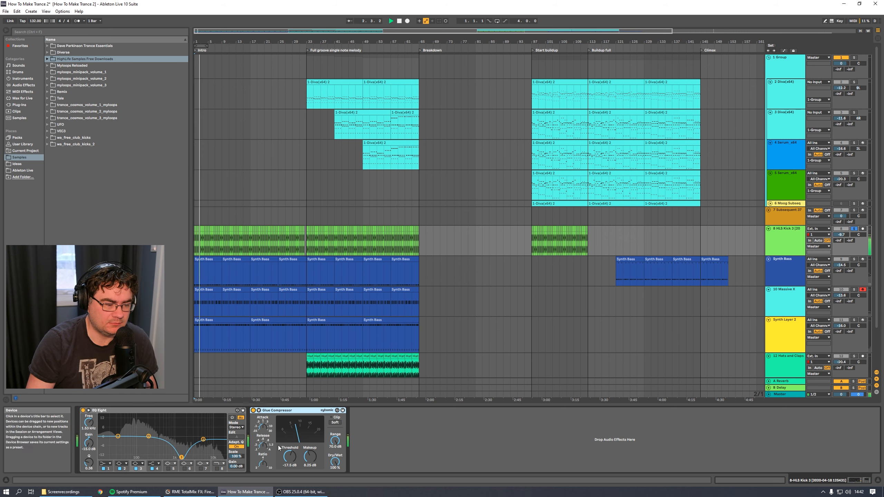
{"action": "key", "text": "space"}
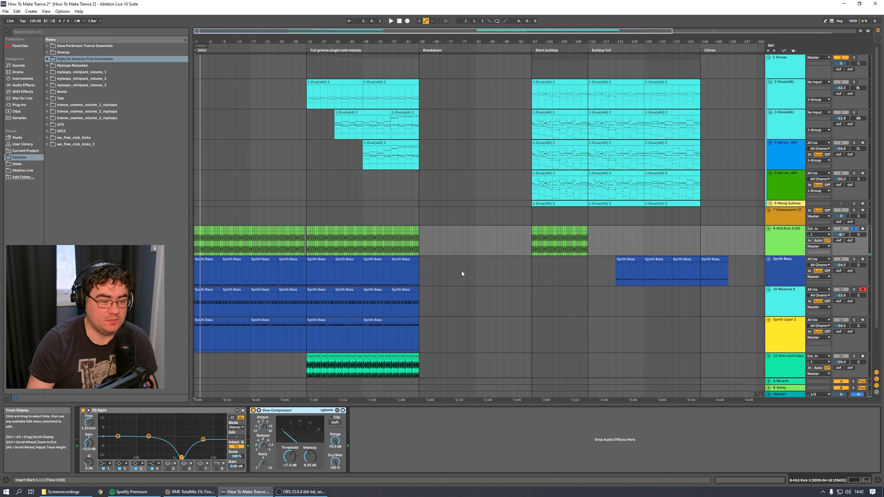
Show the automation lanes and audition the soloed Synth Bass track, jumping playback ahead through the Intro.
{"action": "left_click", "coordinate": [783, 268]}
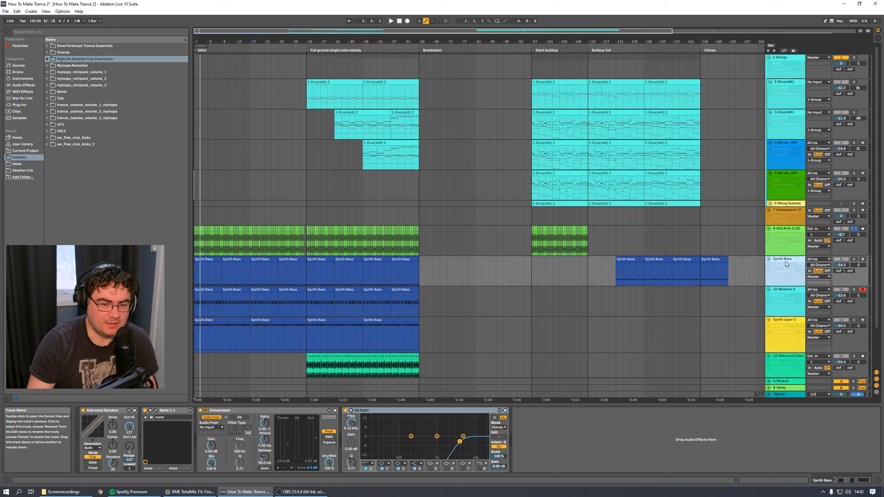
{"action": "key", "text": "a"}
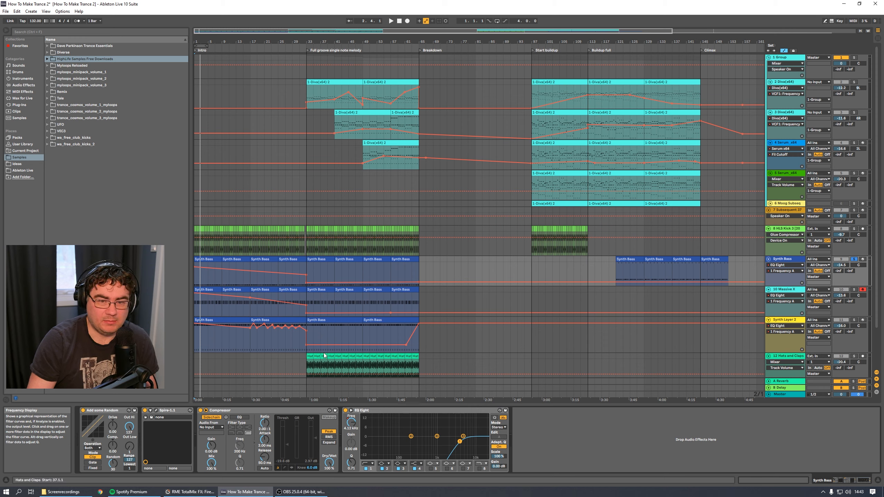
{"action": "key", "text": "space"}
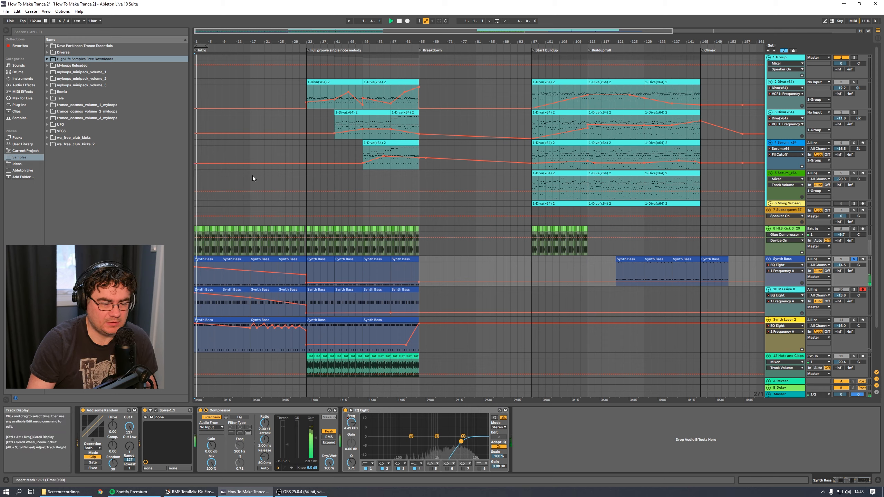
{"action": "left_click", "coordinate": [219, 50]}
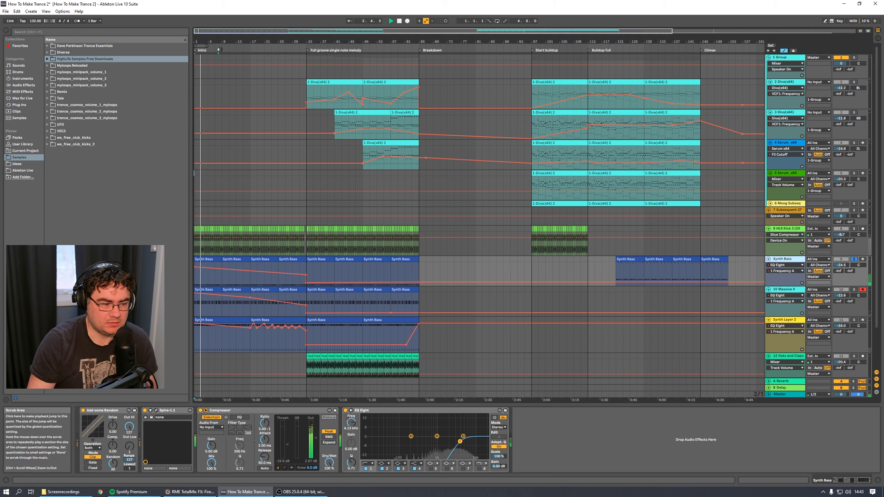
{"action": "left_click", "coordinate": [251, 50]}
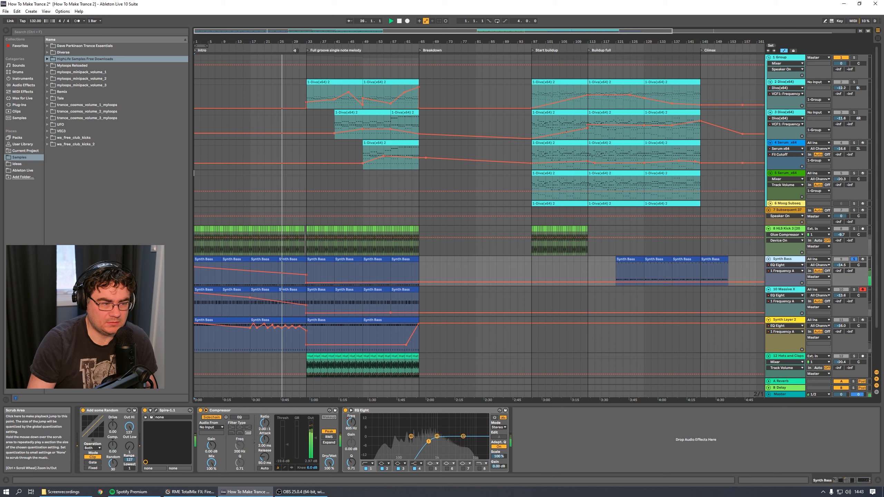
Audition the Synth Bass filter automation from the end of the Intro into the full groove, and view its Spire plug-in.
{"action": "left_click", "coordinate": [299, 50]}
{"action": "key", "text": "space"}
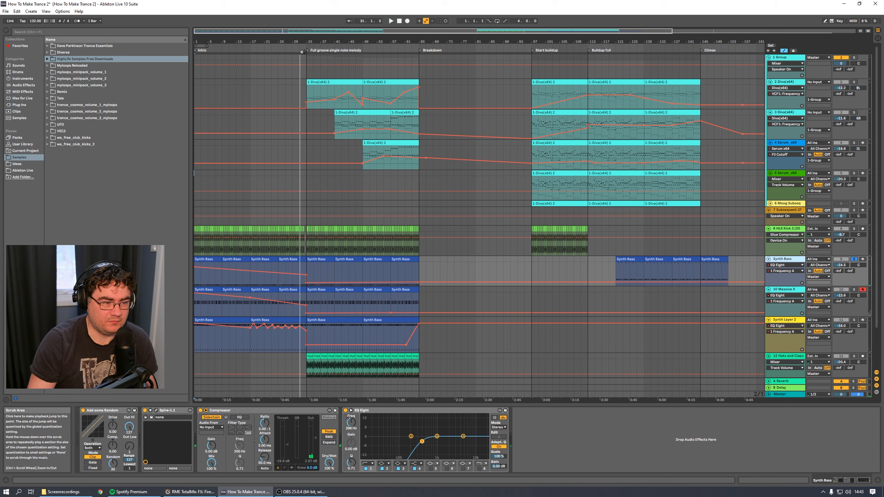
{"action": "left_click", "coordinate": [302, 50]}
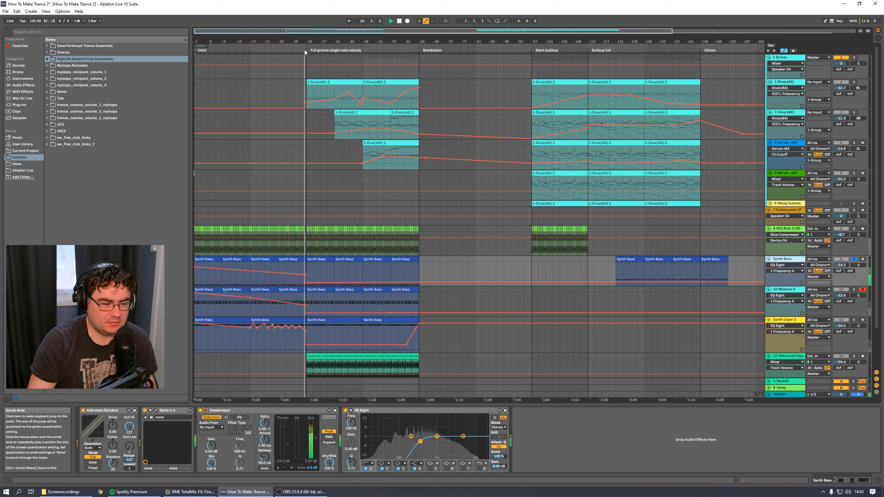
{"action": "key", "text": "space"}
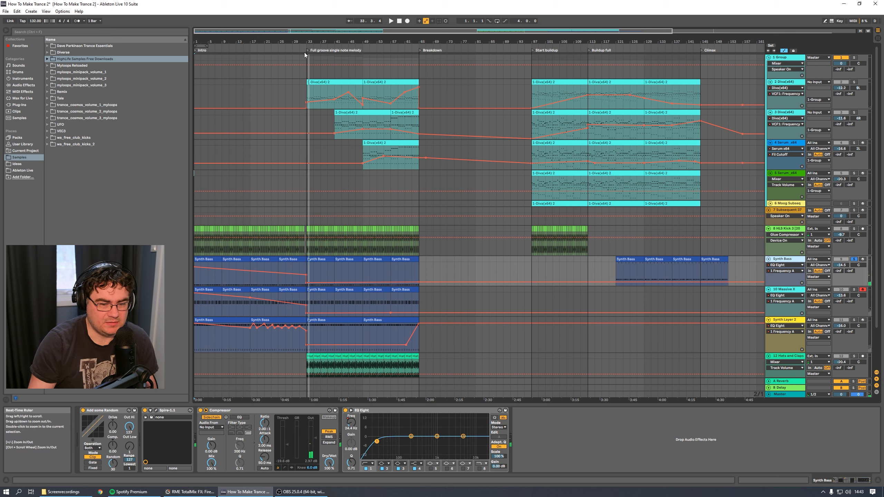
{"action": "left_click", "coordinate": [156, 410]}
{"action": "left_click", "coordinate": [490, 55]}
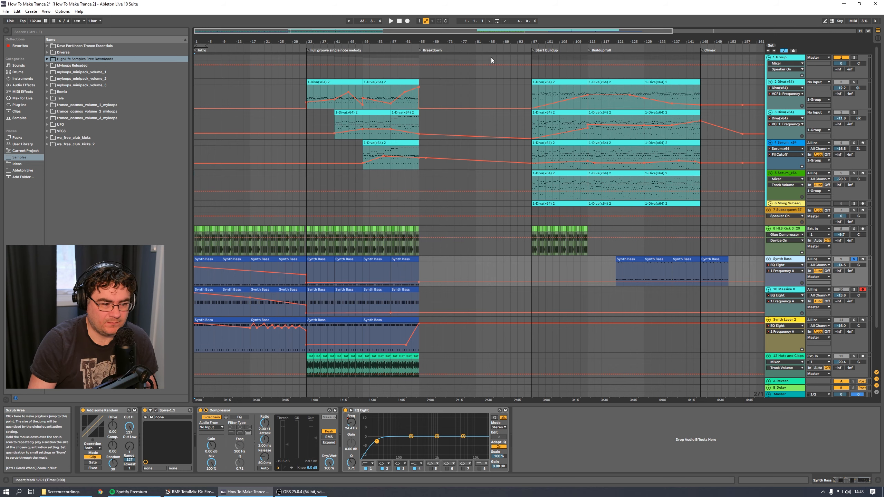
Solo the Massive X track and audition its bass layer from bar 17 of the Intro.
{"action": "left_click", "coordinate": [787, 292]}
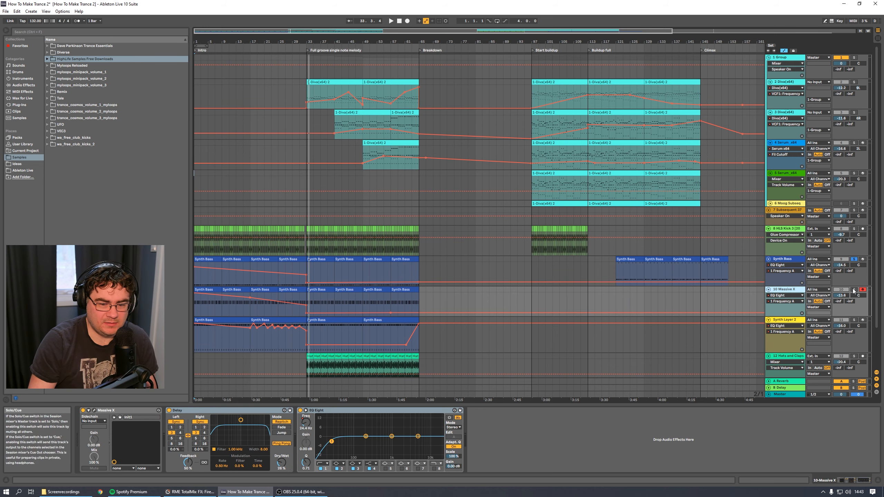
{"action": "left_click", "coordinate": [399, 21]}
{"action": "left_click", "coordinate": [251, 50]}
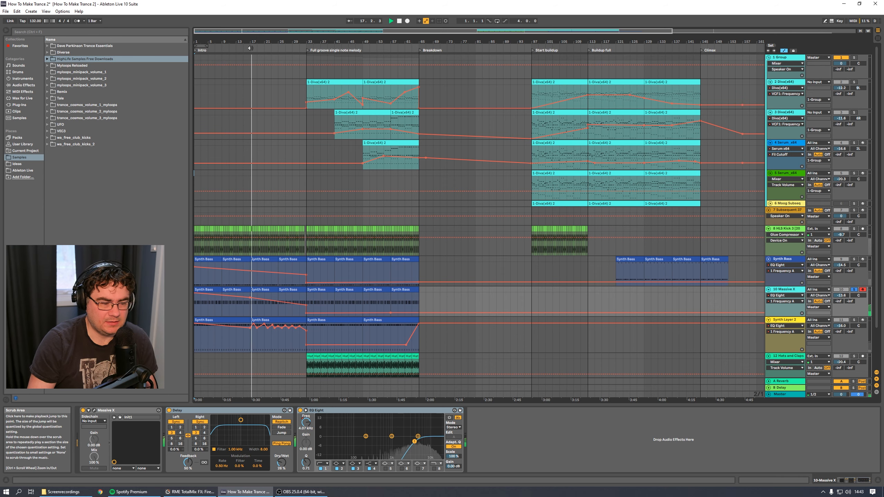
{"action": "key", "text": "space"}
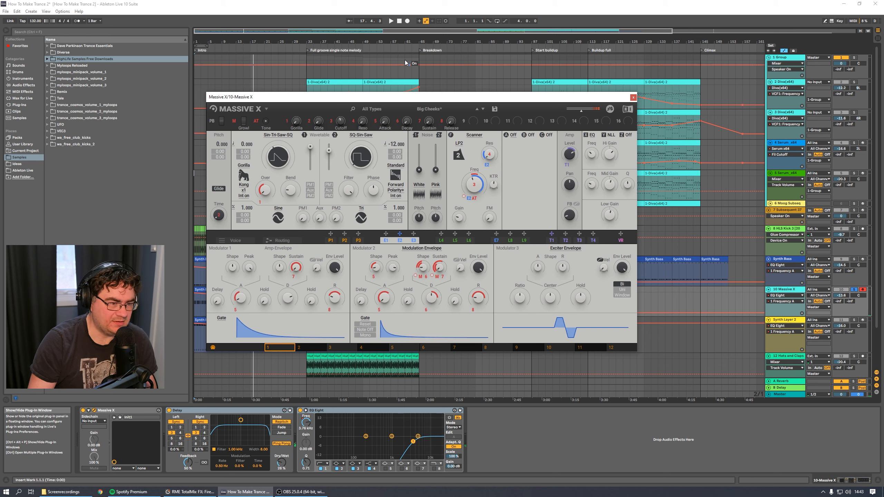
View the Massive X plug-in during playback and audition it together with the Synth Bass up to the full groove section.
{"action": "left_click", "coordinate": [250, 49]}
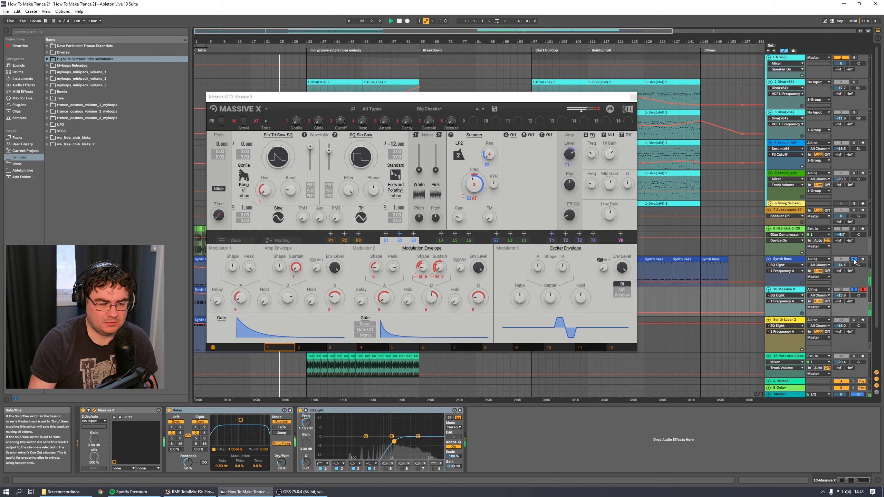
{"action": "left_click", "coordinate": [633, 97]}
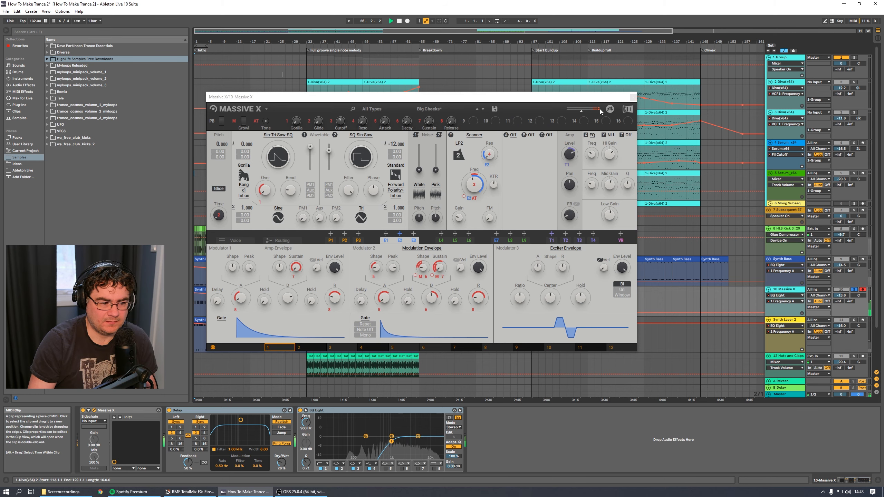
{"action": "key", "text": "space"}
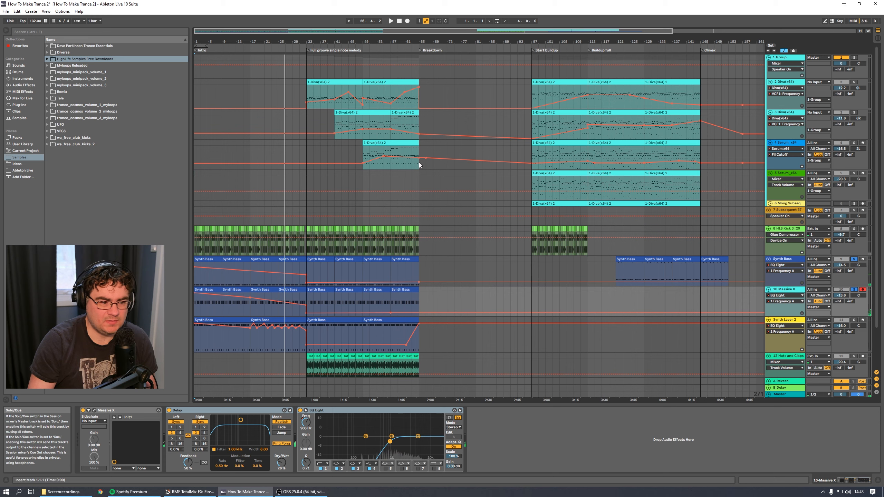
{"action": "left_click", "coordinate": [294, 43]}
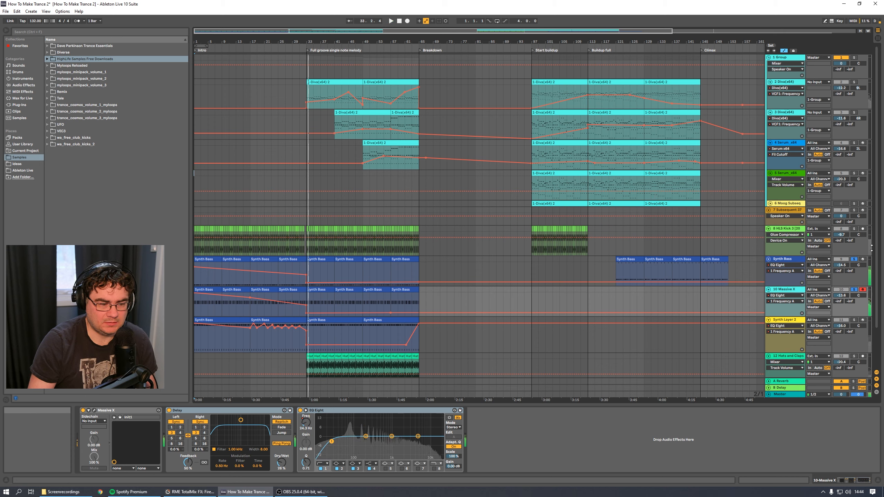
{"action": "key", "text": "space"}
Solo the Synth Layer 2 track and open its Serum plug-in window.
{"action": "left_click", "coordinate": [855, 320]}
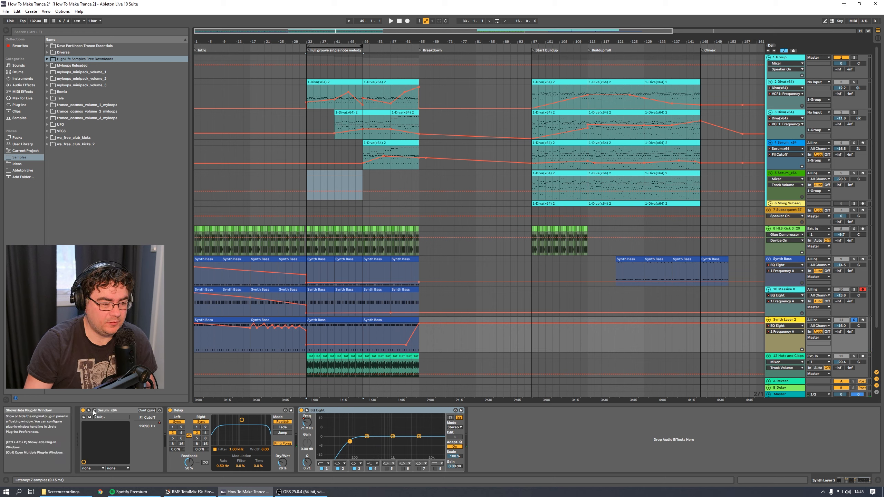
{"action": "left_click", "coordinate": [94, 411]}
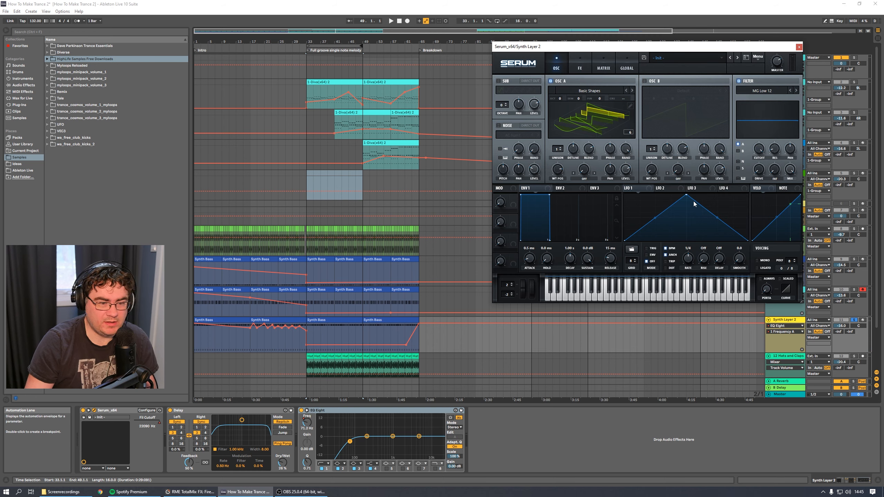
View Serum's Global and FX pages for Synth Layer 2 and audition the sound from bar 33.
{"action": "left_click", "coordinate": [625, 66]}
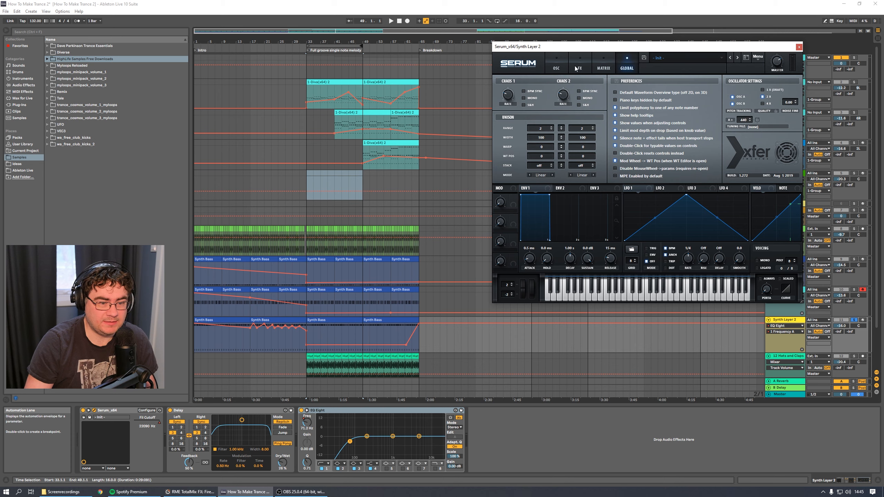
{"action": "left_click", "coordinate": [580, 66]}
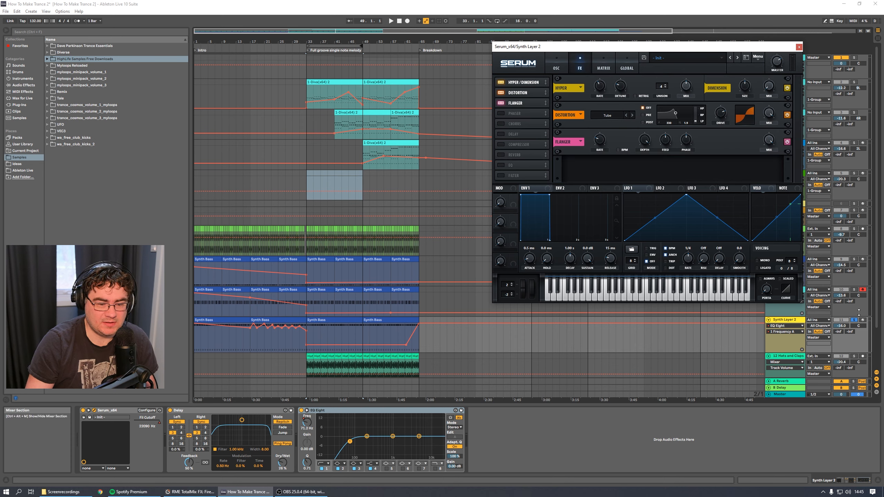
{"action": "key", "text": "space"}
{"action": "key", "text": "space"}
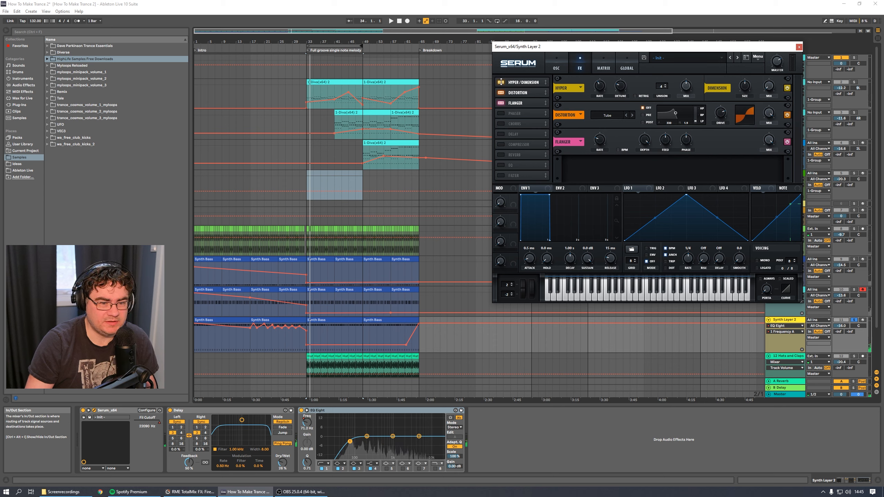
Audition Synth Layer 2 with Serum's Hyper/Dimension, Distortion and Flanger effects bypassed, and switch the effects back on.
{"action": "left_click", "coordinate": [787, 88]}
{"action": "left_click", "coordinate": [787, 115]}
{"action": "left_click", "coordinate": [788, 142]}
{"action": "key", "text": "space"}
{"action": "key", "text": "space"}
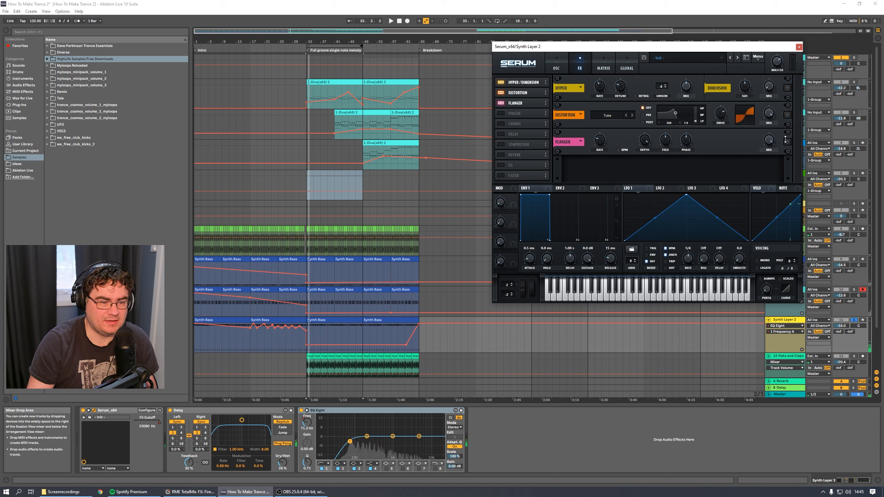
{"action": "left_click", "coordinate": [787, 142]}
{"action": "left_click", "coordinate": [787, 115]}
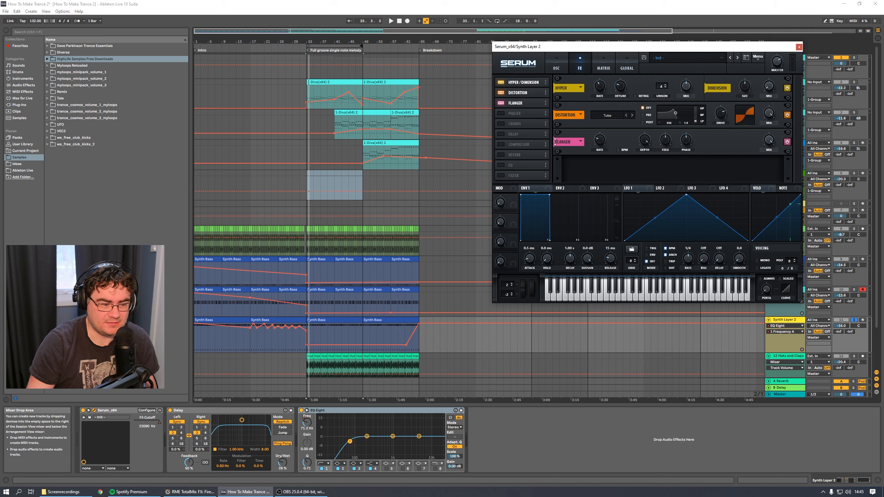
Audition Synth Layer 2 soloed together with Massive X, Synth Bass and the kick, and close the Serum window.
{"action": "key", "text": "space"}
{"action": "left_click", "coordinate": [854, 289]}
{"action": "left_click", "coordinate": [853, 259]}
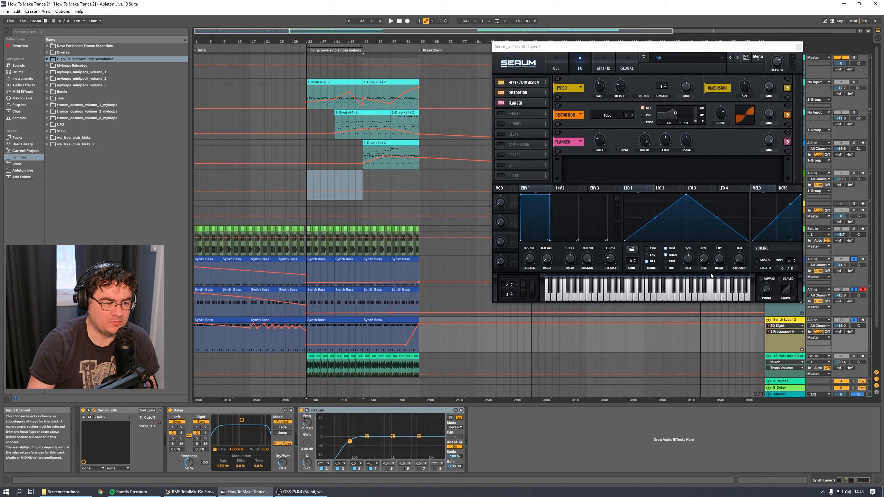
{"action": "key", "text": "space"}
{"action": "left_click", "coordinate": [853, 229]}
{"action": "key", "text": "space"}
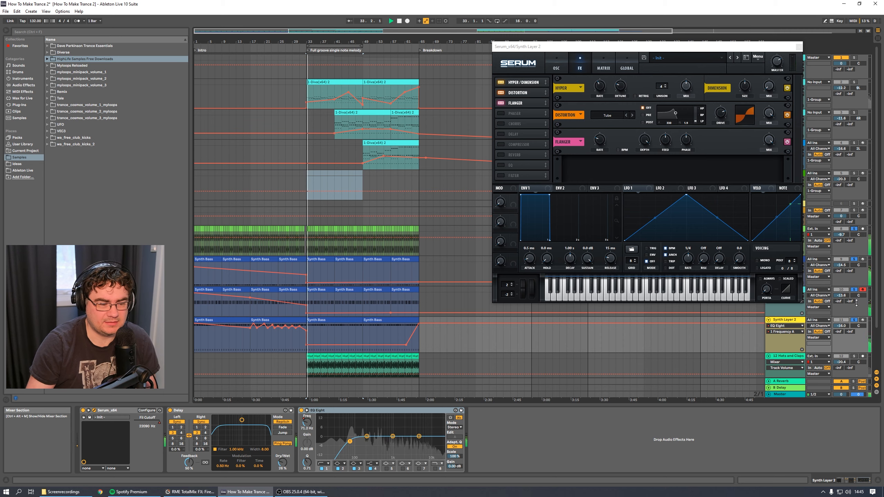
{"action": "left_click", "coordinate": [853, 229]}
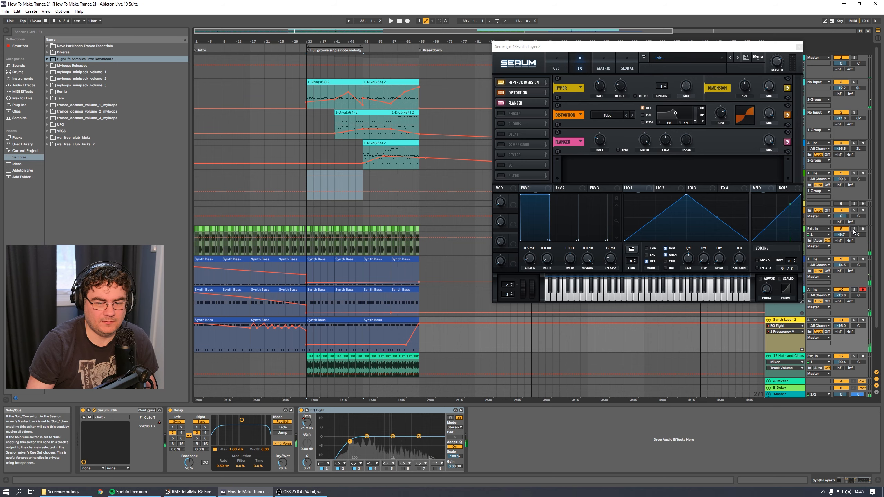
{"action": "left_click", "coordinate": [799, 46]}
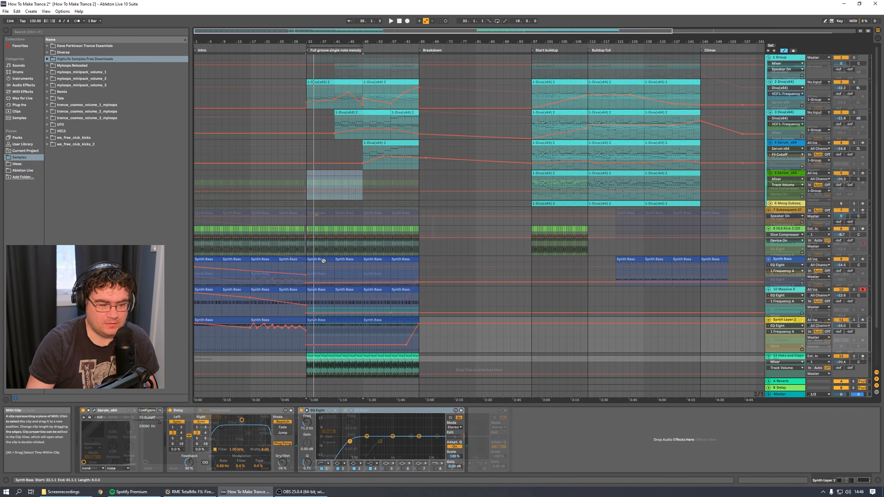
Examine the MIDI notes of the Synth Bass clip at bar 33 and return to the arrangement.
{"action": "double_click", "coordinate": [324, 260]}
{"action": "left_click", "coordinate": [525, 329]}
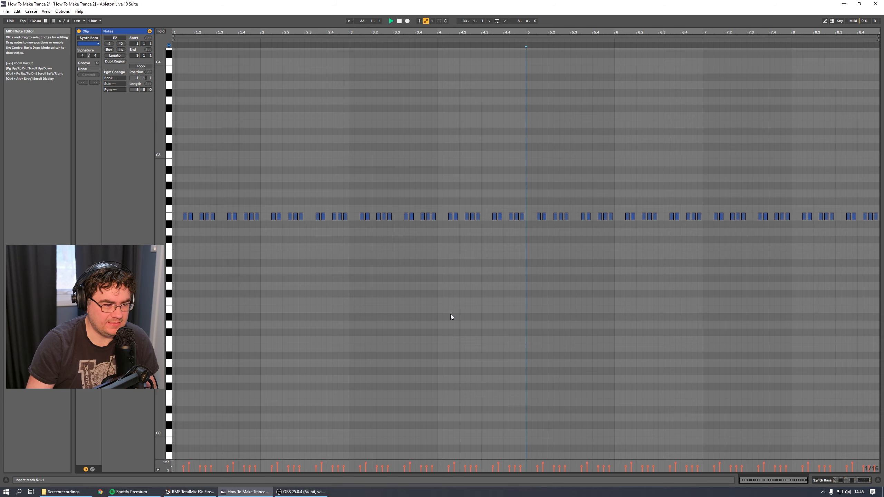
{"action": "left_click", "coordinate": [836, 481]}
{"action": "double_click", "coordinate": [334, 265]}
{"action": "left_click", "coordinate": [854, 481]}
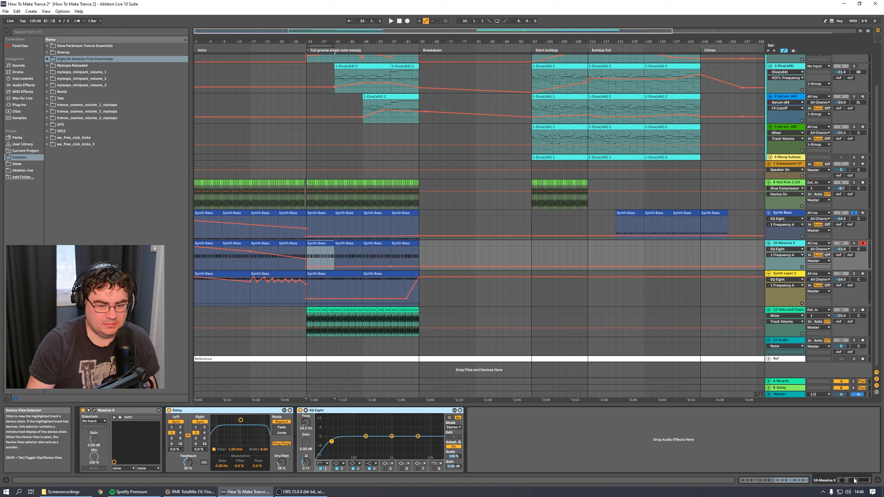
Solo Massive X and audition its clip at bar 33 while viewing the MIDI note pattern.
{"action": "left_click", "coordinate": [854, 243]}
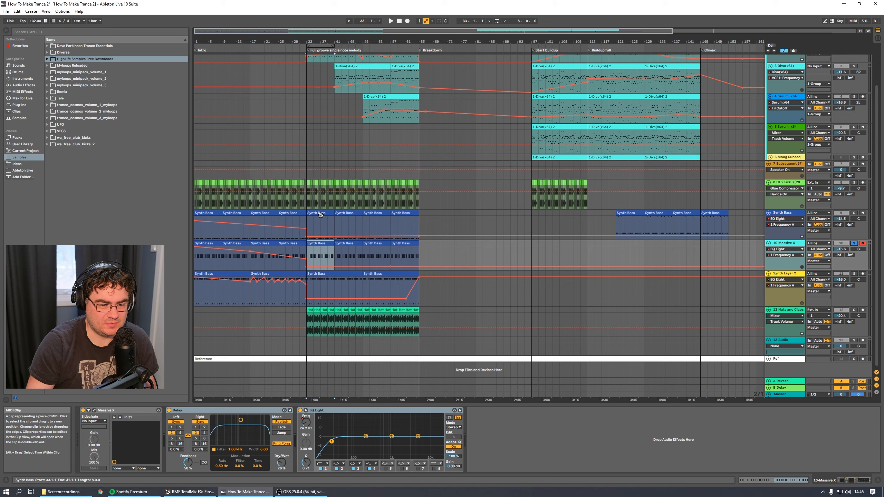
{"action": "double_click", "coordinate": [316, 244]}
{"action": "key", "text": "space"}
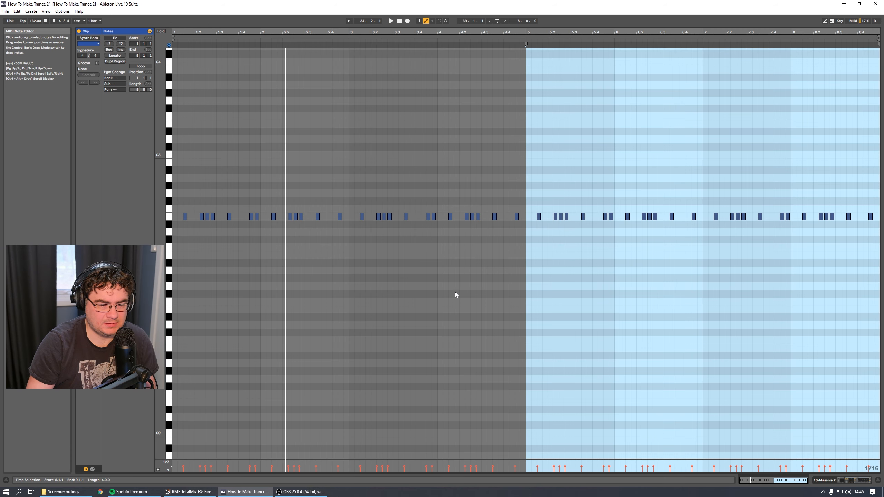
{"action": "left_click", "coordinate": [843, 480]}
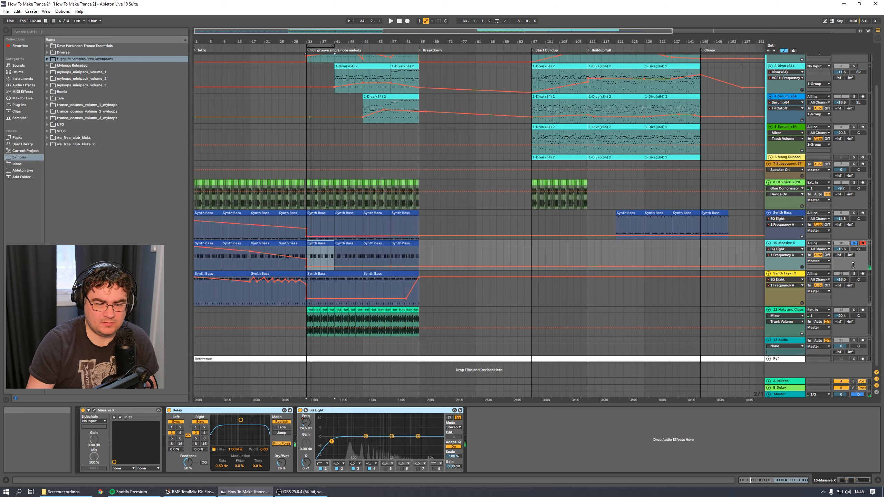
Audition Synth Bass, Massive X and Synth Layer 2 soloed together from bar 33.
{"action": "left_click", "coordinate": [854, 243]}
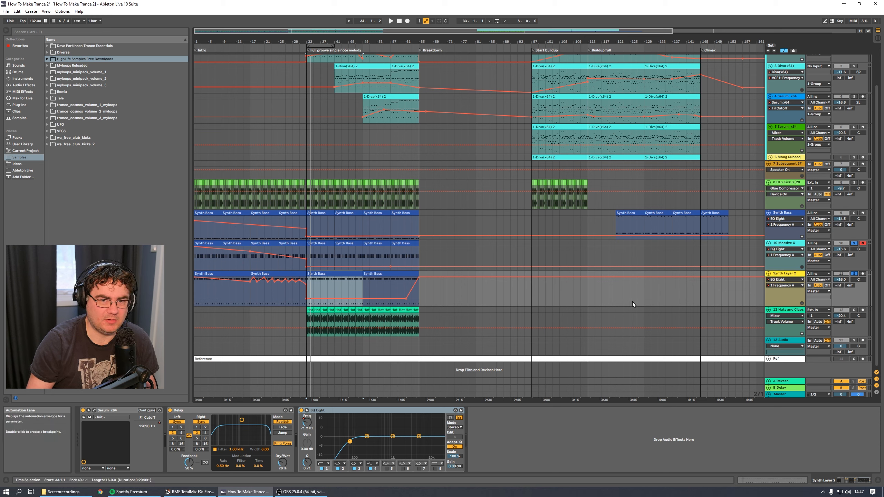
{"action": "left_click", "coordinate": [852, 213]}
{"action": "key", "text": "space"}
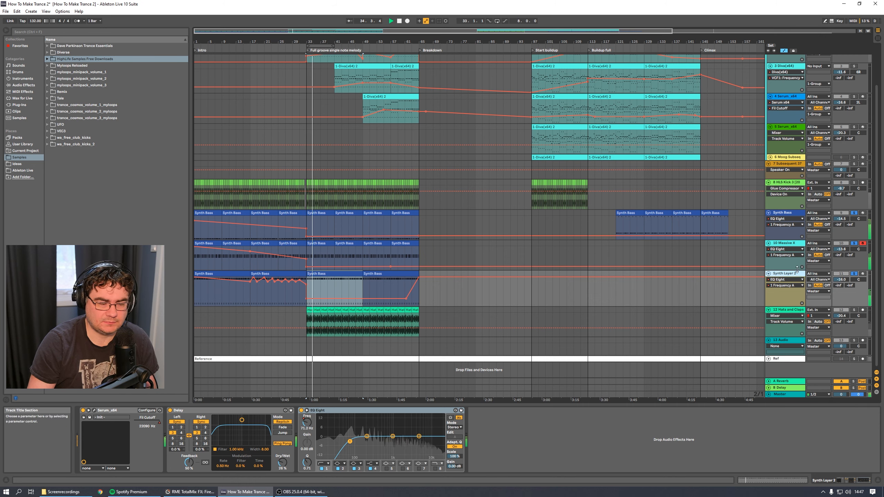
Examine the MIDI notes of the Synth Layer 2 clip at bar 33, including the longer notes in its second bar.
{"action": "double_click", "coordinate": [329, 274]}
{"action": "key", "text": "space"}
{"action": "scroll", "coordinate": [251, 384], "scroll_direction": "up", "scroll_amount": 1}
{"action": "left_click_drag", "start_coordinate": [264, 341], "coordinate": [251, 332]}
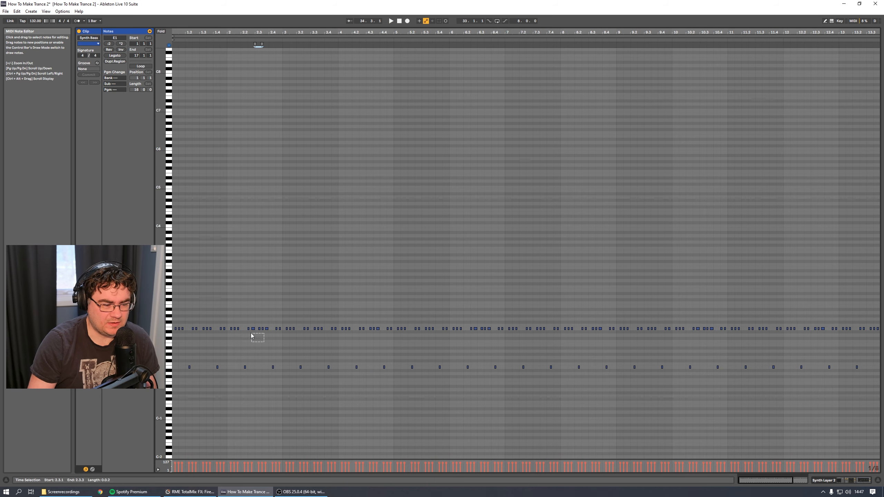
{"action": "left_click", "coordinate": [267, 342]}
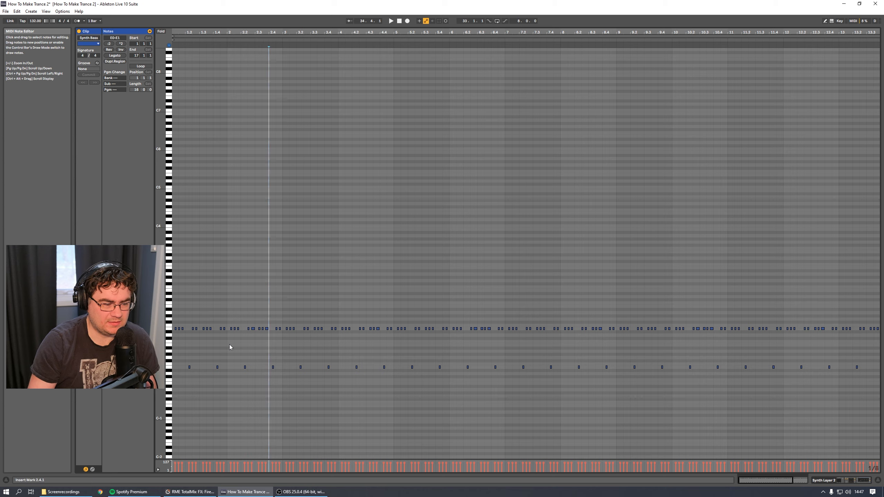
{"action": "left_click", "coordinate": [831, 479]}
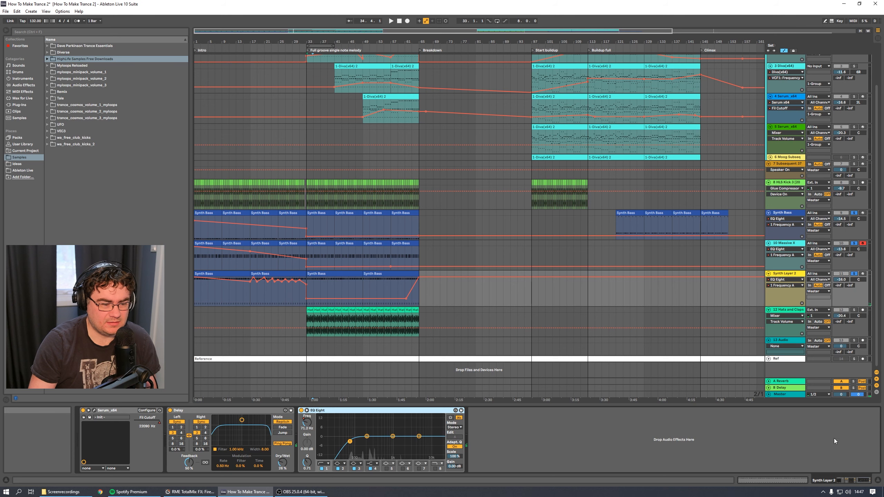
Audition the three bass layers while following the notes of the Synth Layer 2 clip at bar 33.
{"action": "double_click", "coordinate": [335, 274]}
{"action": "key", "text": "space"}
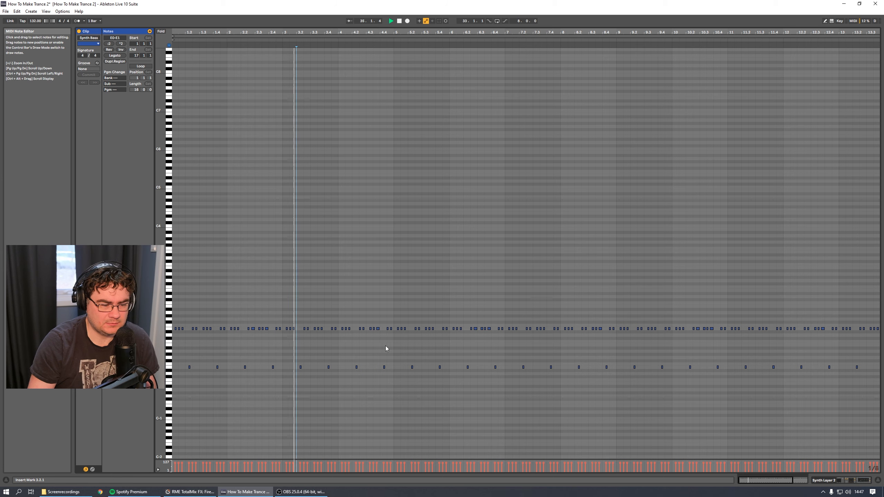
{"action": "key", "text": "space"}
{"action": "left_click", "coordinate": [339, 336]}
{"action": "left_click", "coordinate": [335, 329]}
{"action": "left_click", "coordinate": [336, 330]}
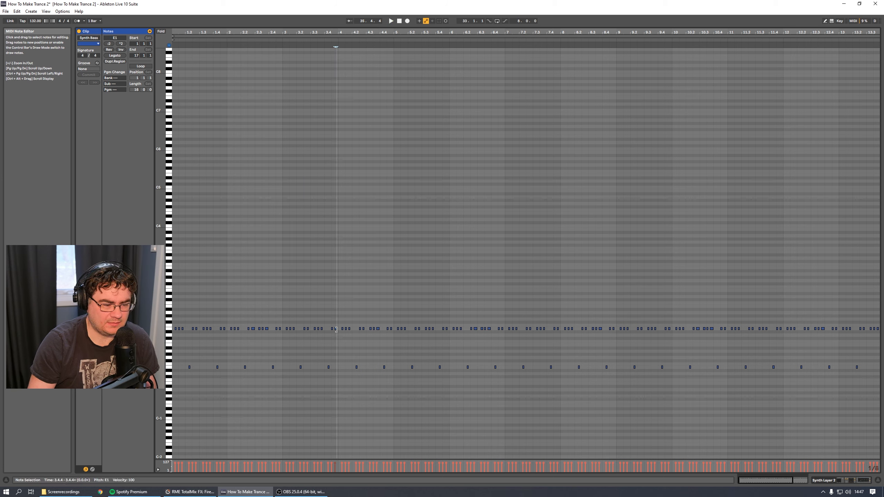
{"action": "key", "text": "space"}
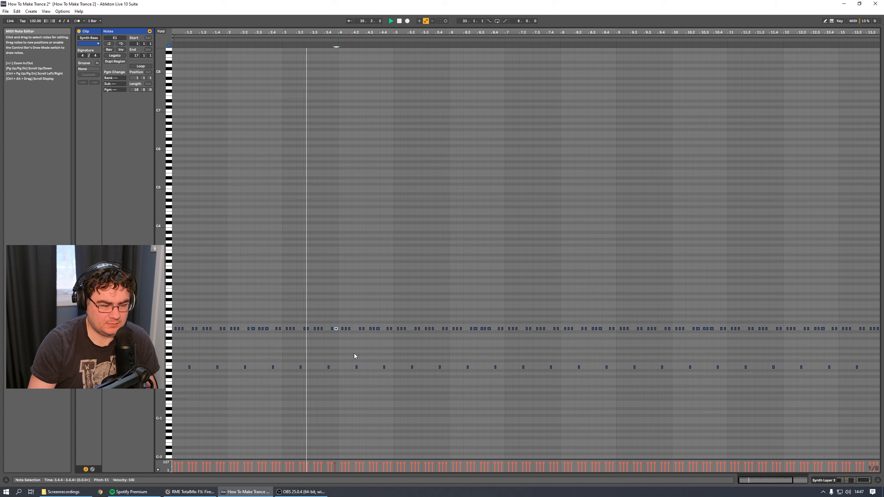
{"action": "left_click", "coordinate": [385, 348]}
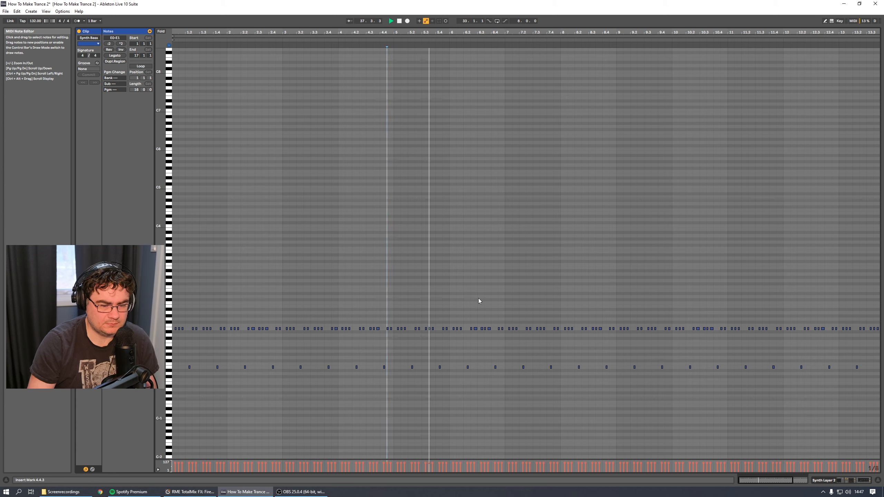
Delete all notes from the Synth Layer 2 clip at bar 49.
{"action": "key", "text": "Tab"}
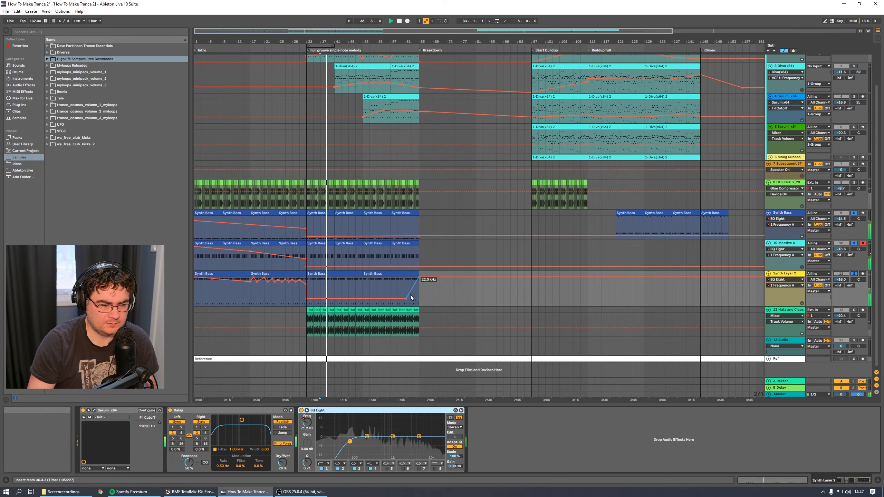
{"action": "left_click", "coordinate": [391, 274]}
{"action": "key", "text": "Tab"}
{"action": "left_click", "coordinate": [395, 264]}
{"action": "key", "text": "space"}
{"action": "key", "text": "ctrl+a"}
{"action": "key", "text": "Delete"}
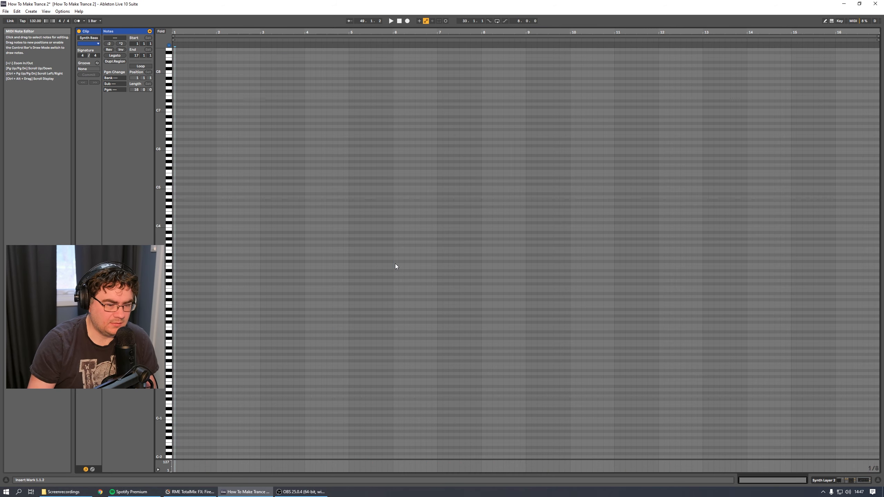
{"action": "key", "text": "Tab"}
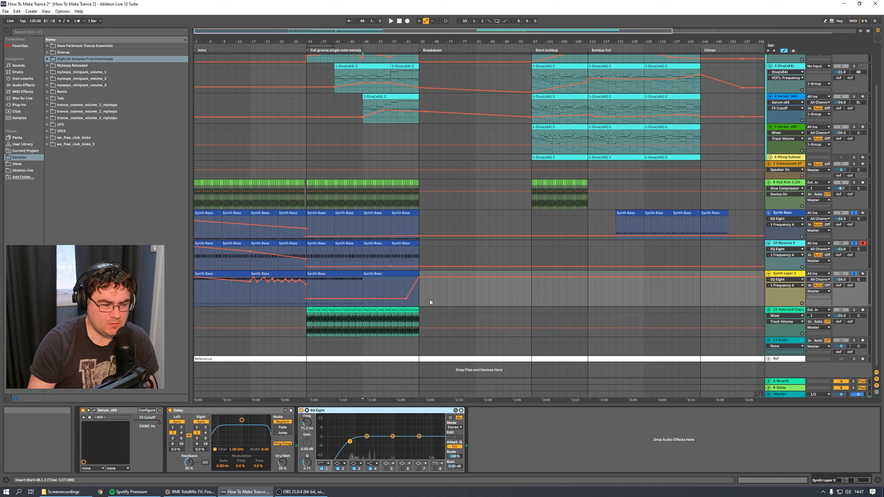
Copy all notes of the Synth Layer 2 clip at bar 33 into the empty clip at bar 49.
{"action": "left_click", "coordinate": [342, 274]}
{"action": "key", "text": "Tab"}
{"action": "key", "text": "Tab"}
{"action": "left_click", "coordinate": [383, 283]}
{"action": "key", "text": "Tab"}
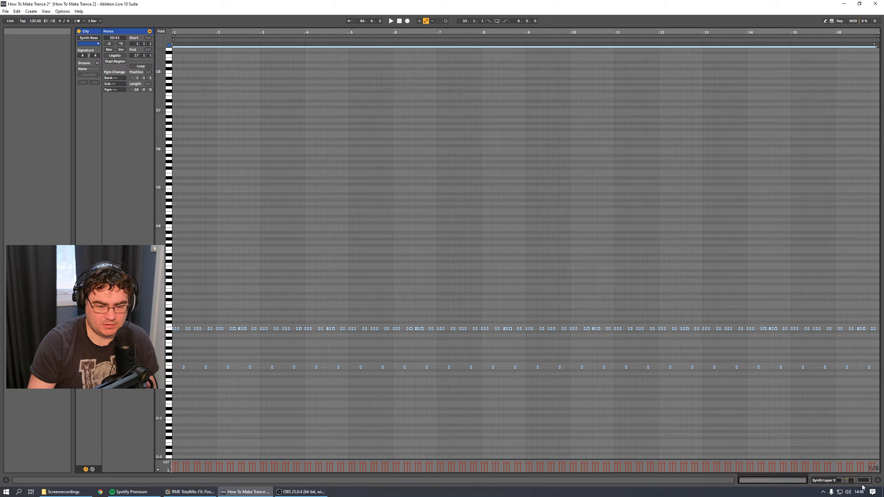
{"action": "key", "text": "Tab"}
Solo the kick and the Hats and Claps with the three bass layers and audition them from bar 49.
{"action": "left_click", "coordinate": [780, 312]}
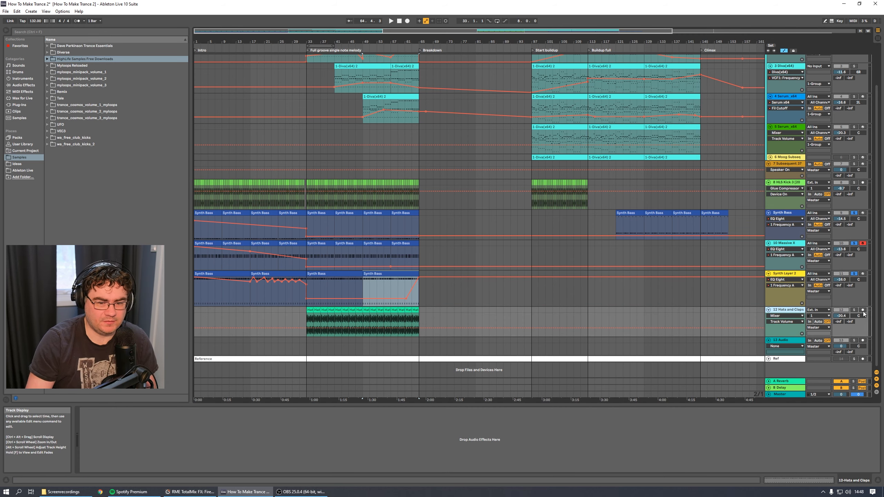
{"action": "left_click", "coordinate": [854, 243]}
{"action": "left_click", "coordinate": [854, 273]}
{"action": "left_click", "coordinate": [854, 340]}
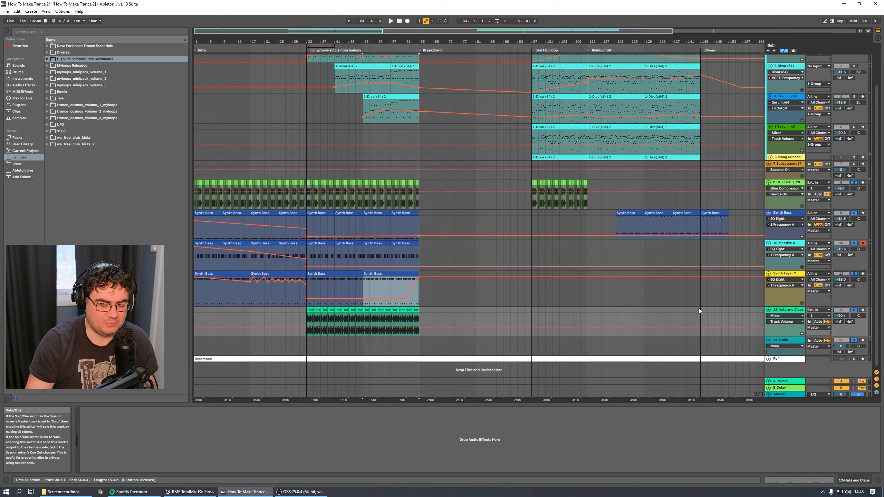
{"action": "key", "text": "space"}
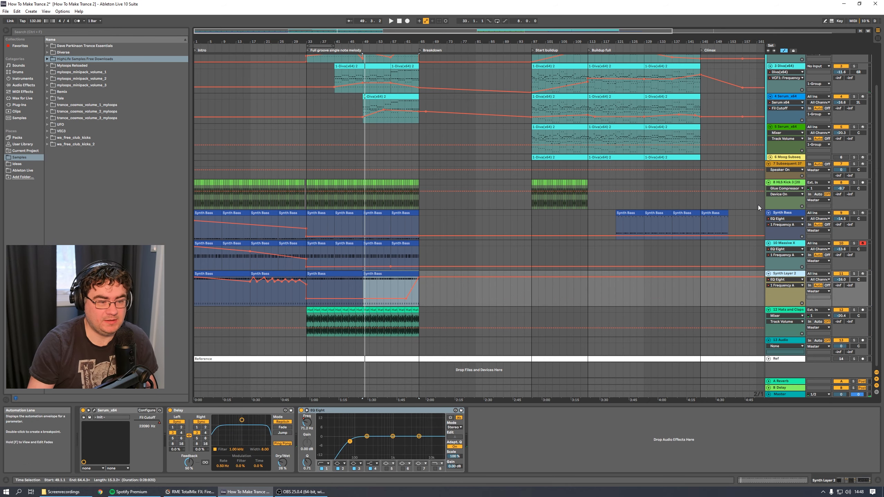
Examine the arpeggio notes of the first Diva track's clip at the start of the full groove section.
{"action": "scroll", "coordinate": [423, 110], "scroll_direction": "up", "scroll_amount": 3}
{"action": "left_click", "coordinate": [320, 46]}
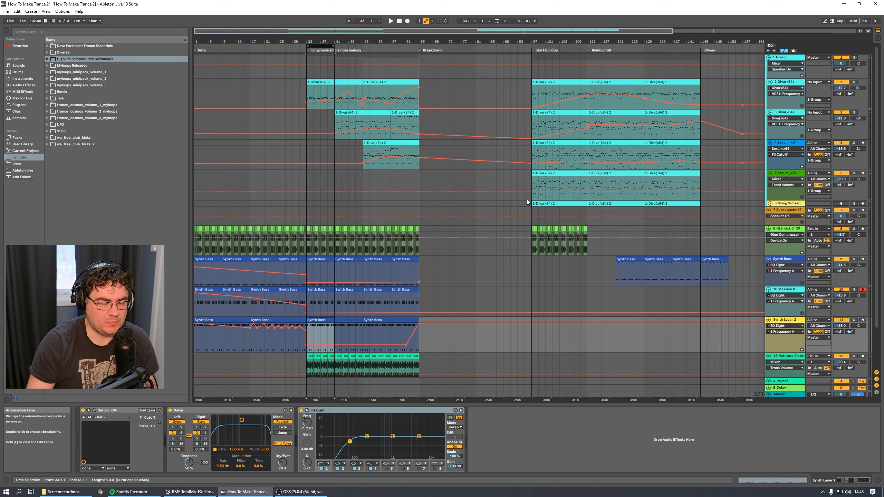
{"action": "left_click", "coordinate": [539, 98]}
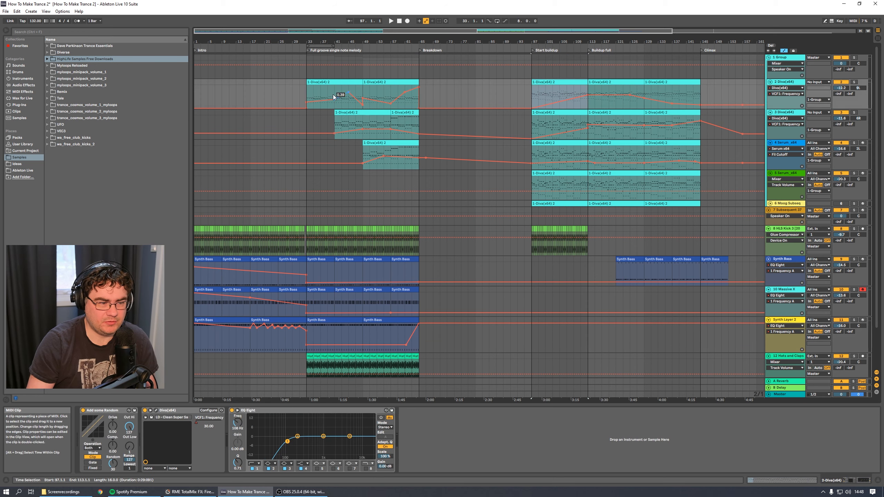
{"action": "double_click", "coordinate": [326, 81]}
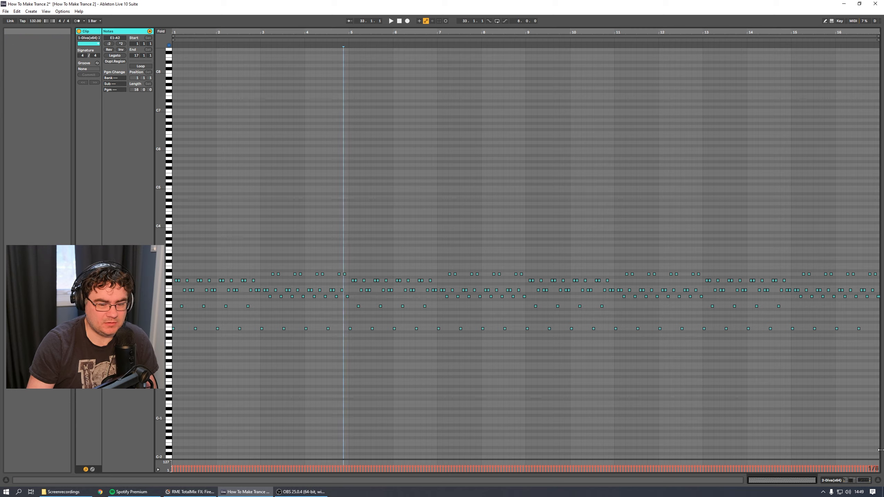
{"action": "left_click", "coordinate": [853, 481]}
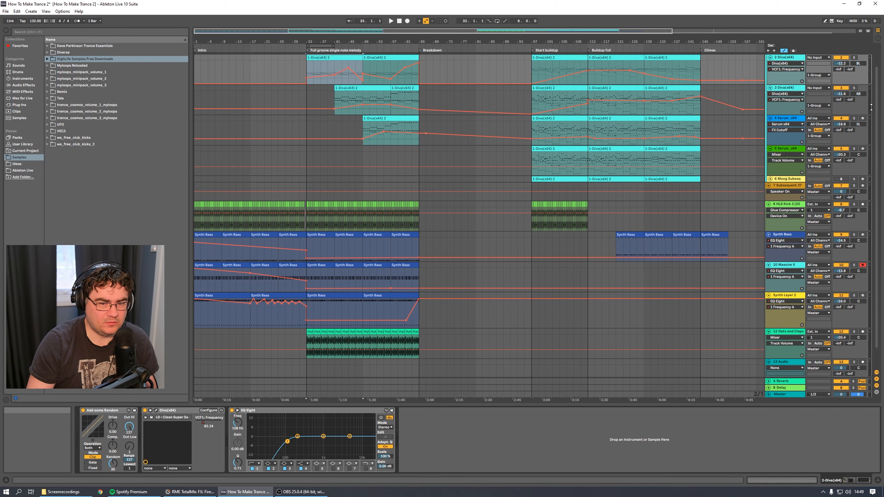
Solo the first Diva track and audition its clip at bar 33 while viewing the arpeggio notes.
{"action": "left_click", "coordinate": [853, 57]}
{"action": "left_click", "coordinate": [324, 57]}
{"action": "double_click", "coordinate": [324, 57]}
{"action": "key", "text": "space"}
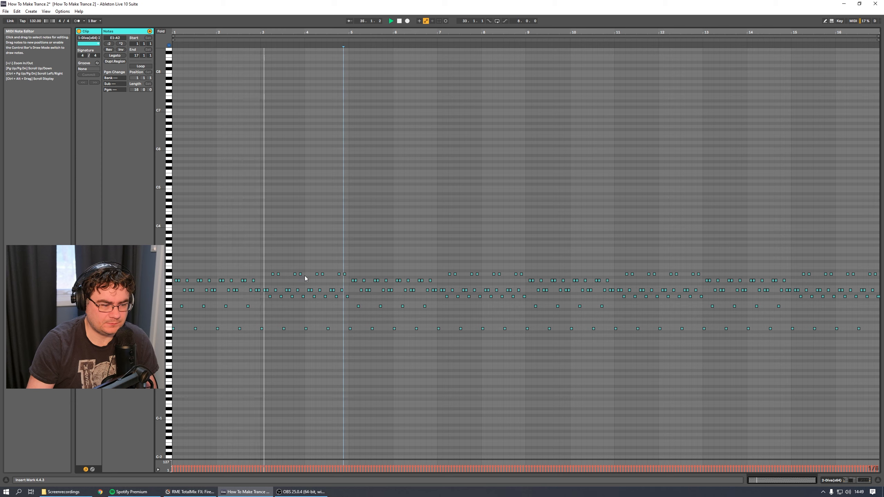
Stop playback and select the upper arpeggio notes around bars 7 to 9 of the first Diva clip, returning to the arrangement.
{"action": "key", "text": "space"}
{"action": "left_click_drag", "start_coordinate": [268, 266], "coordinate": [557, 283]}
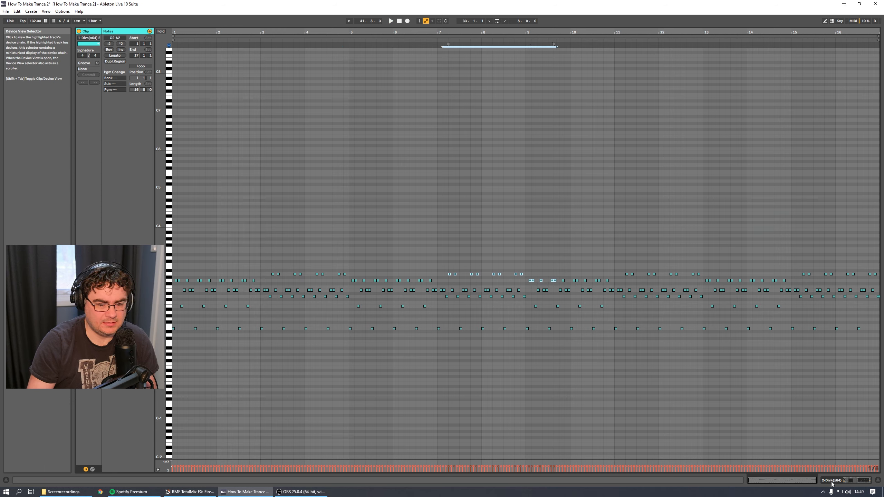
{"action": "key", "text": "Tab"}
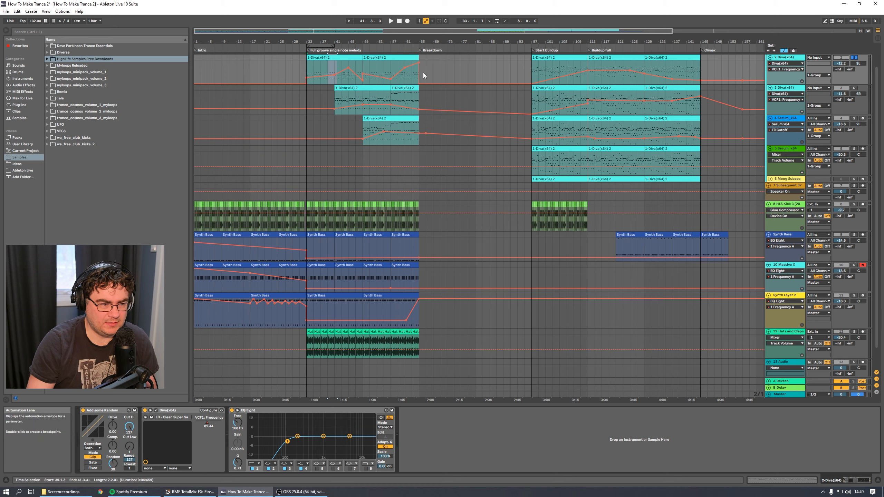
Inspect the second Diva track's clip and view the arpeggio notes in the Serum clip at bar 49.
{"action": "left_click", "coordinate": [381, 89]}
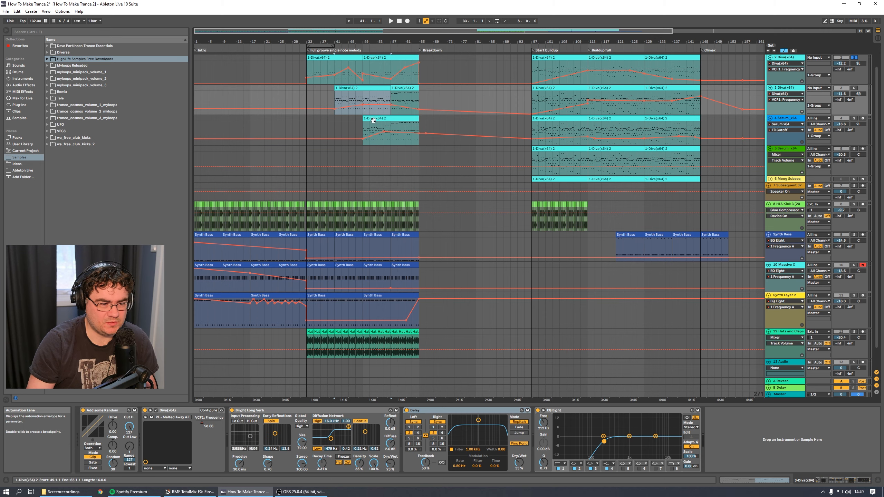
{"action": "left_click", "coordinate": [374, 120]}
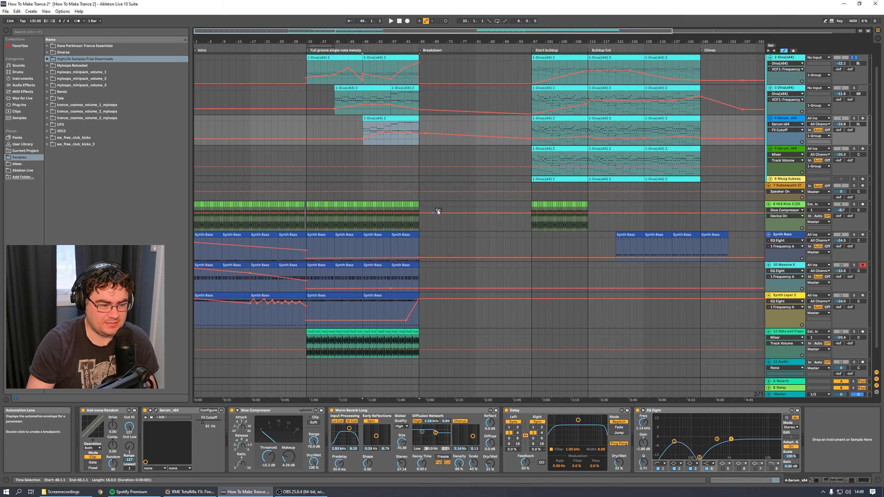
{"action": "double_click", "coordinate": [384, 120]}
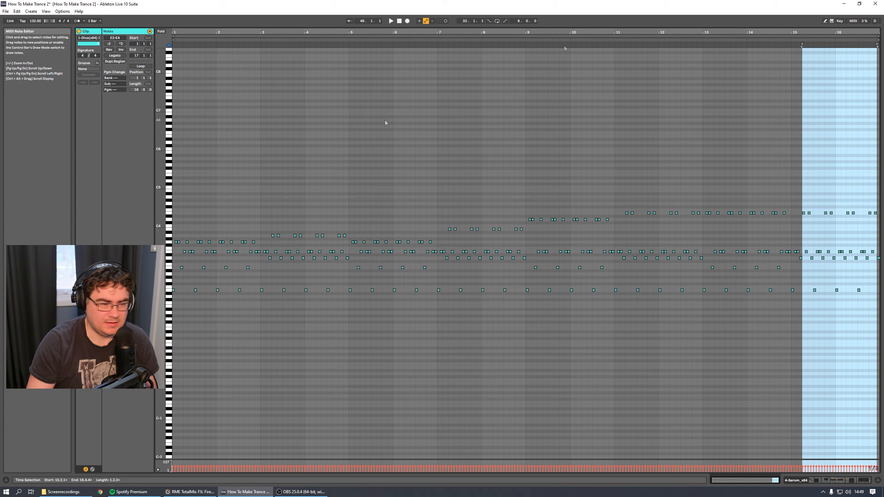
{"action": "key", "text": "shift+Tab"}
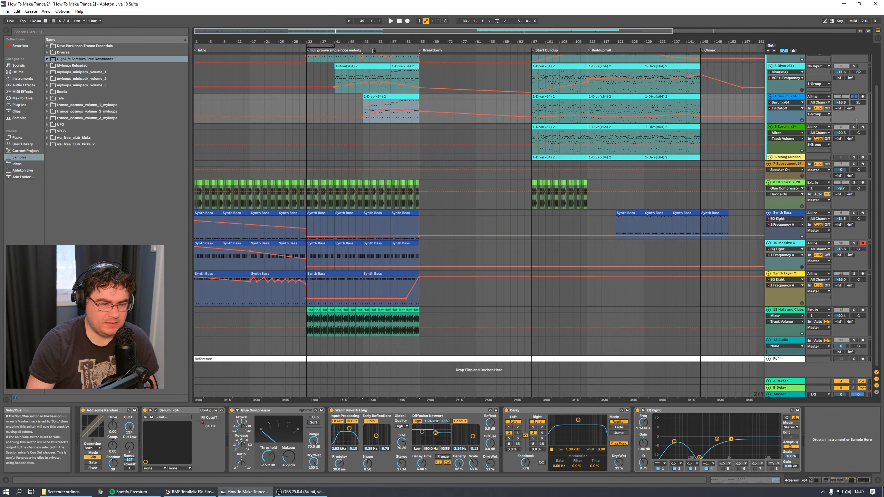
Audition the two Diva tracks and the first Serum track soloed together near the end of the full groove section, clearing the solos at the end.
{"action": "left_click", "coordinate": [388, 45]}
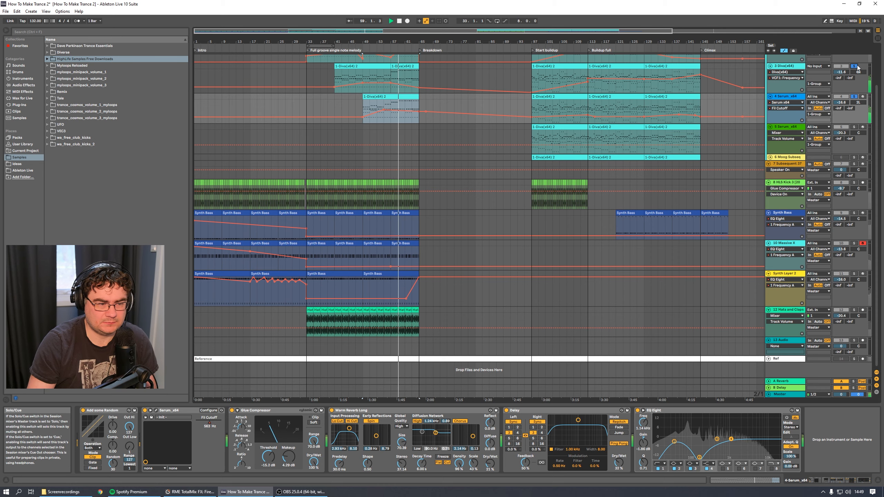
{"action": "scroll", "coordinate": [857, 68], "scroll_direction": "up", "scroll_amount": 2}
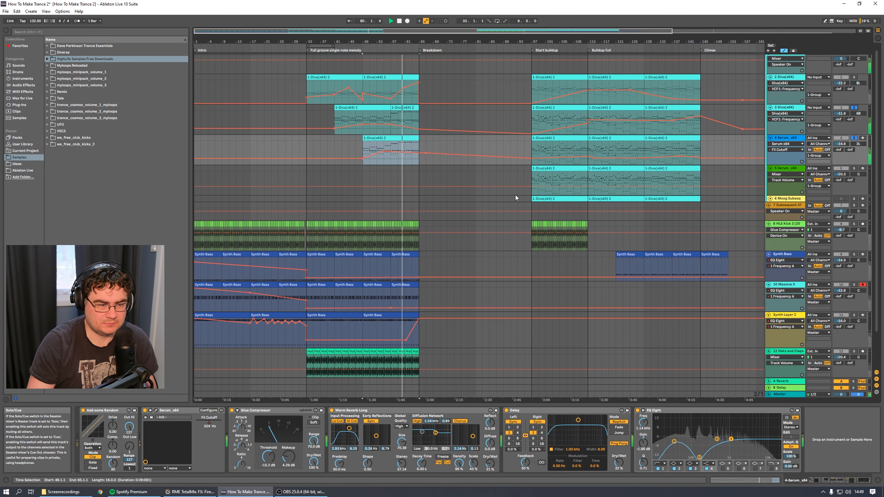
{"action": "left_click", "coordinate": [854, 78]}
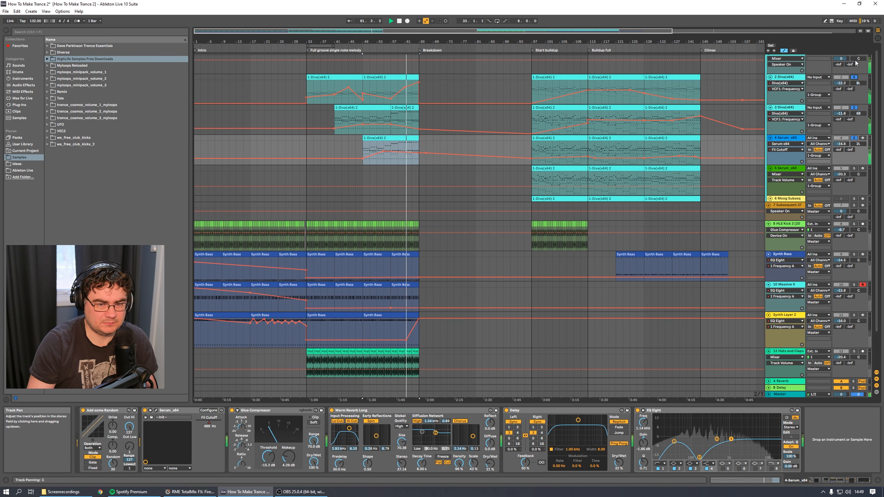
{"action": "scroll", "coordinate": [855, 60], "scroll_direction": "up", "scroll_amount": 1}
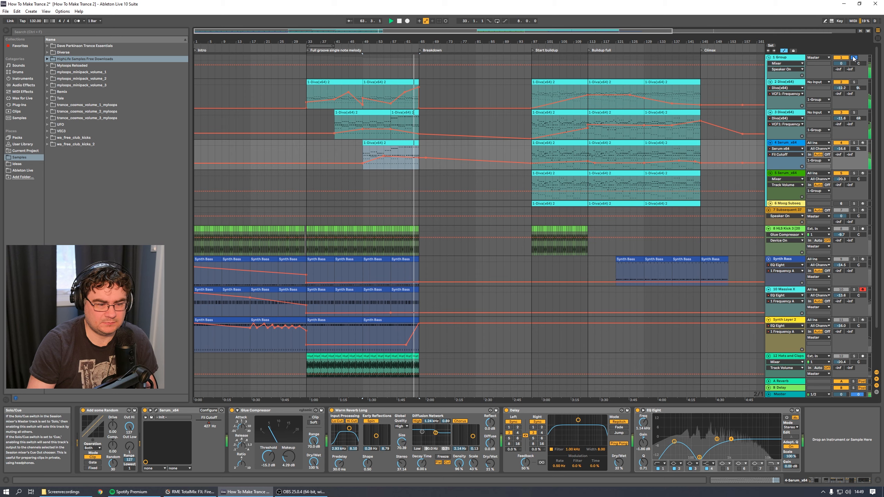
{"action": "key", "text": "space"}
{"action": "left_click", "coordinate": [853, 58]}
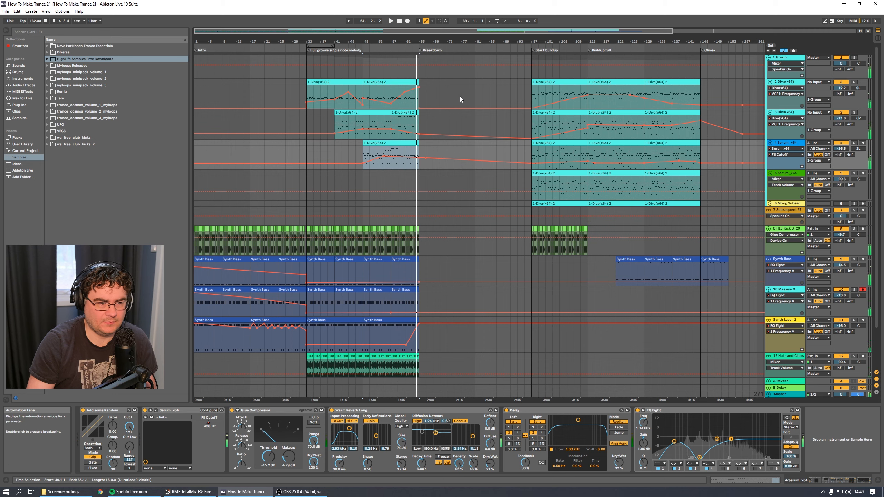
{"action": "left_click", "coordinate": [391, 44]}
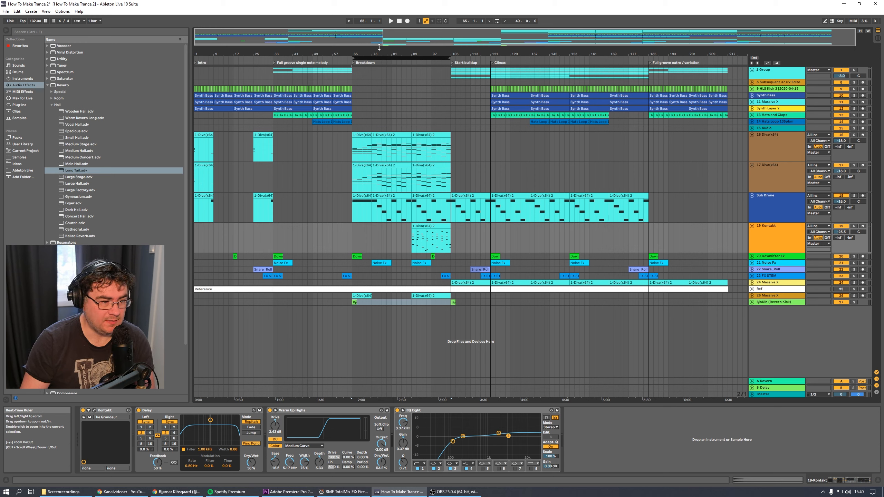
Audition the breakdown from bar 65, briefly displaying the automation lanes of its tracks, and select the Kontakt track.
{"action": "left_click", "coordinate": [390, 21]}
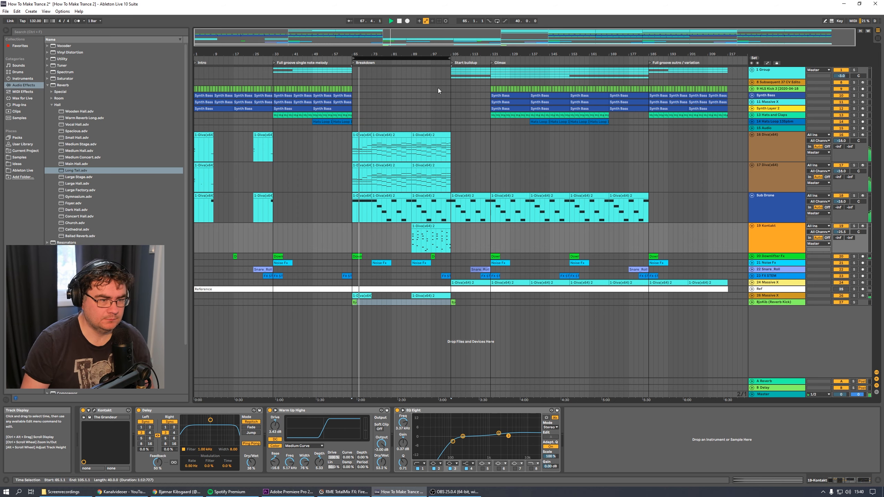
{"action": "mouse_move", "coordinate": [435, 37]}
{"action": "left_mouse_down"}
{"action": "mouse_move", "coordinate": [433, 66]}
{"action": "mouse_move", "coordinate": [430, 36]}
{"action": "left_mouse_up"}
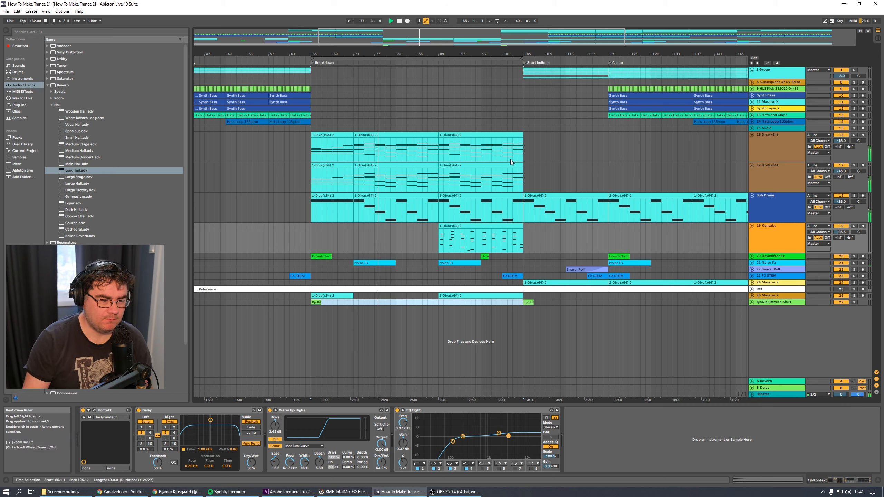
{"action": "key", "text": "a"}
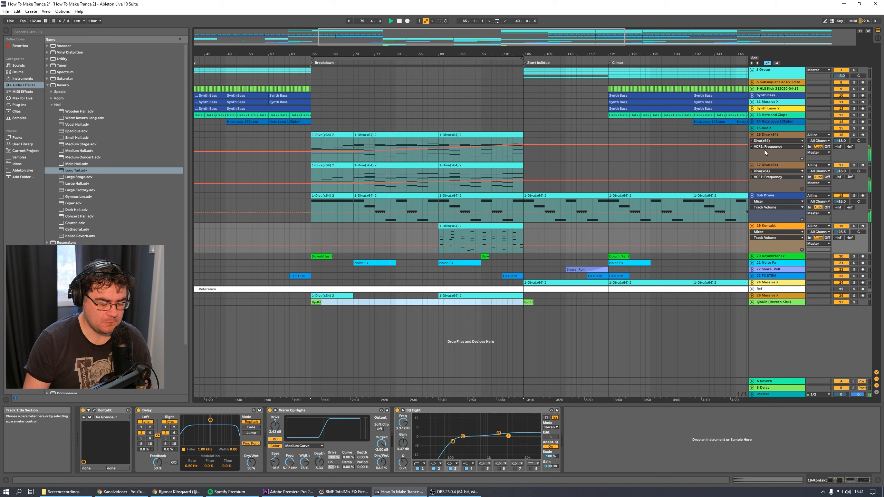
{"action": "key", "text": "a"}
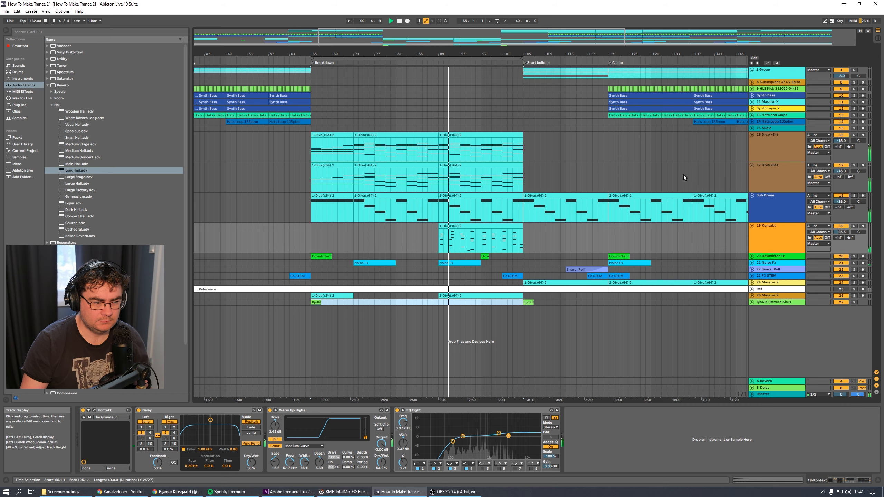
{"action": "left_click", "coordinate": [766, 241]}
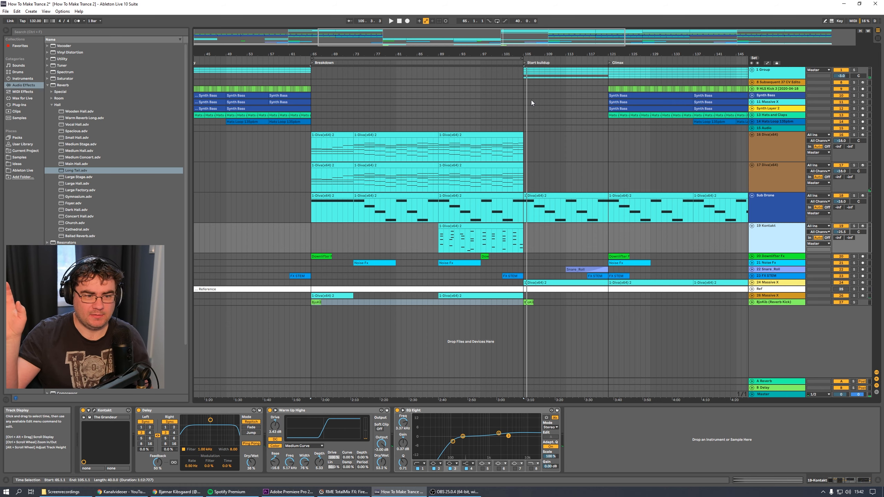
Set the loop to the first eight bars of the breakdown, from bar 65 to bar 73.
{"action": "left_click_drag", "start_coordinate": [529, 40], "coordinate": [530, 17]}
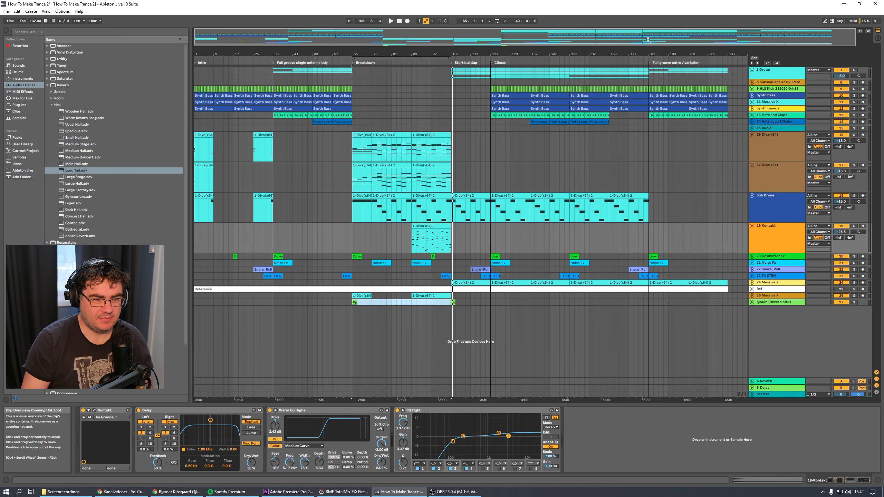
{"action": "left_click_drag", "start_coordinate": [406, 58], "coordinate": [376, 80]}
{"action": "left_click_drag", "start_coordinate": [413, 39], "coordinate": [305, 60]}
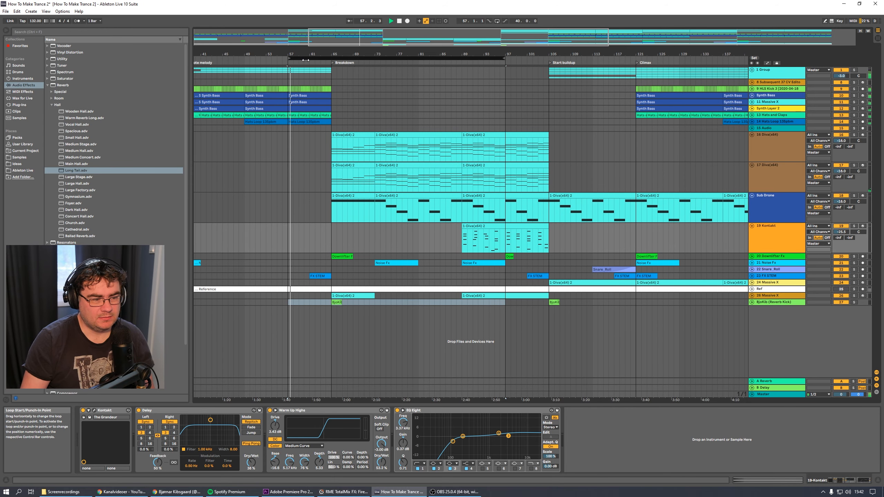
{"action": "key", "text": "space"}
{"action": "left_click_drag", "start_coordinate": [328, 59], "coordinate": [372, 59]}
{"action": "left_click_drag", "start_coordinate": [547, 59], "coordinate": [375, 60]}
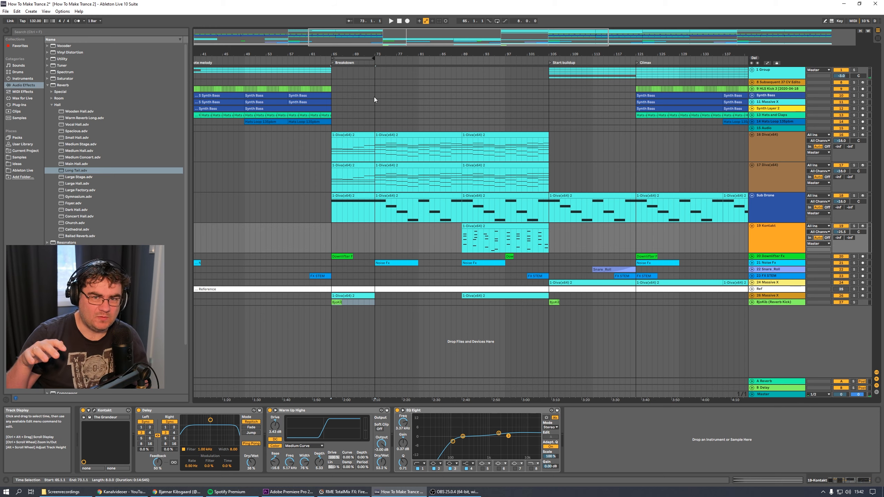
Play the opening of the breakdown and set the loop to start at bar 73 with a length of 31 bars.
{"action": "key", "text": "space"}
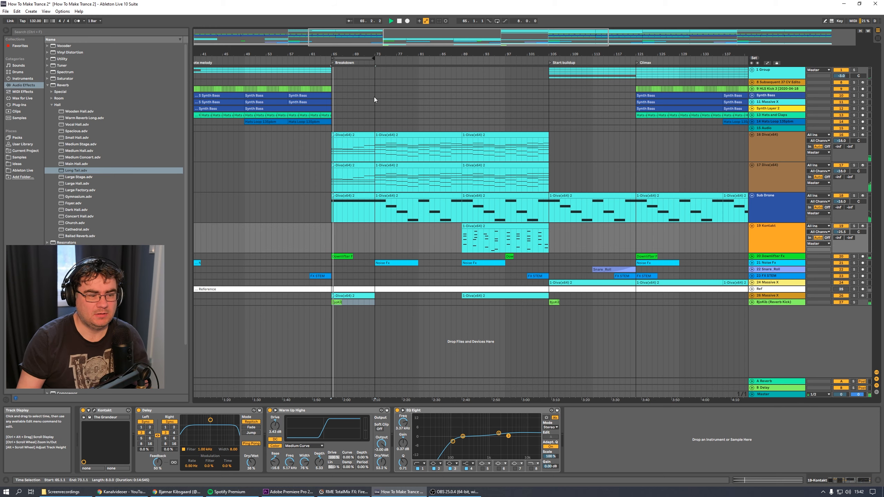
{"action": "left_click_drag", "start_coordinate": [350, 58], "coordinate": [544, 83]}
{"action": "key", "text": "space"}
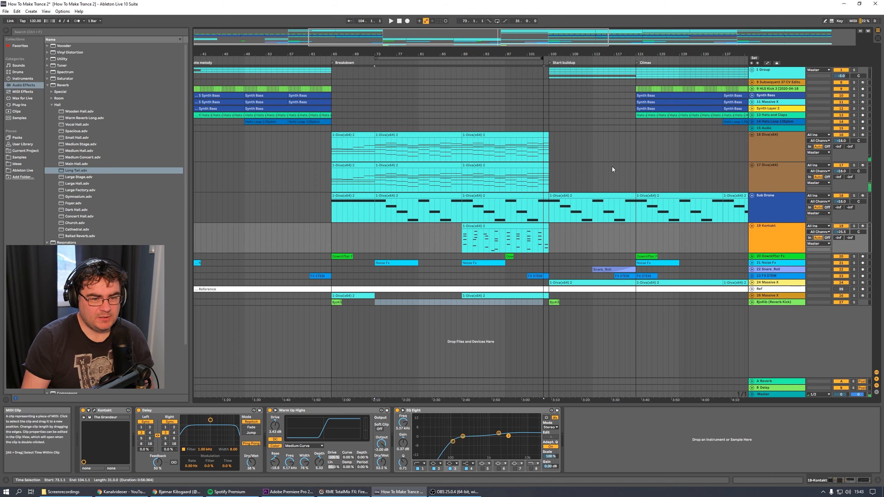
Expand the 1 Group track and its first Diva track, and select that track's clip at the start of the buildup.
{"action": "left_click", "coordinate": [752, 69]}
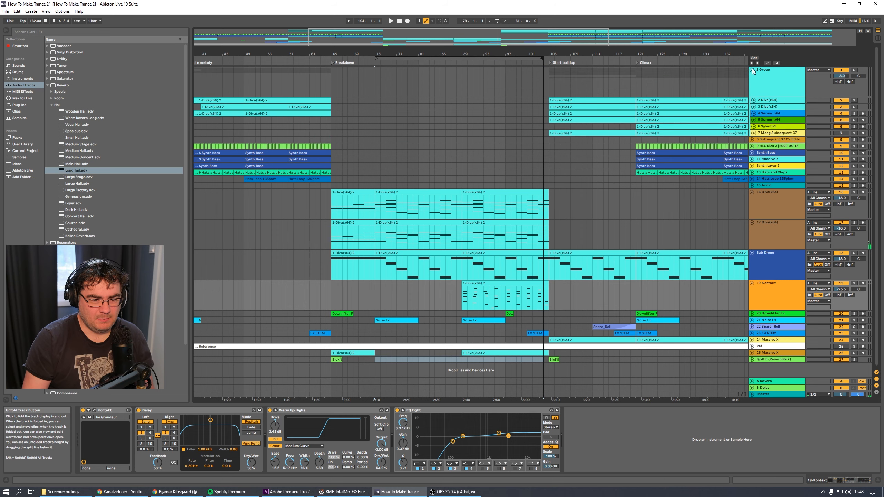
{"action": "left_click", "coordinate": [610, 99]}
{"action": "left_click", "coordinate": [753, 100]}
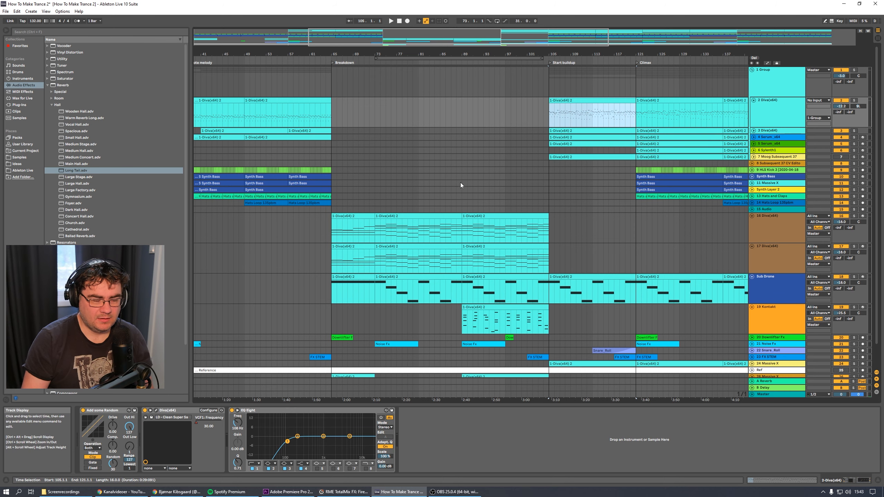
Examine the chord notes of the 16-Diva clip at bar 73, selecting the top melody notes of several chords.
{"action": "double_click", "coordinate": [392, 218]}
{"action": "scroll", "coordinate": [571, 318], "scroll_direction": "down", "scroll_amount": 3}
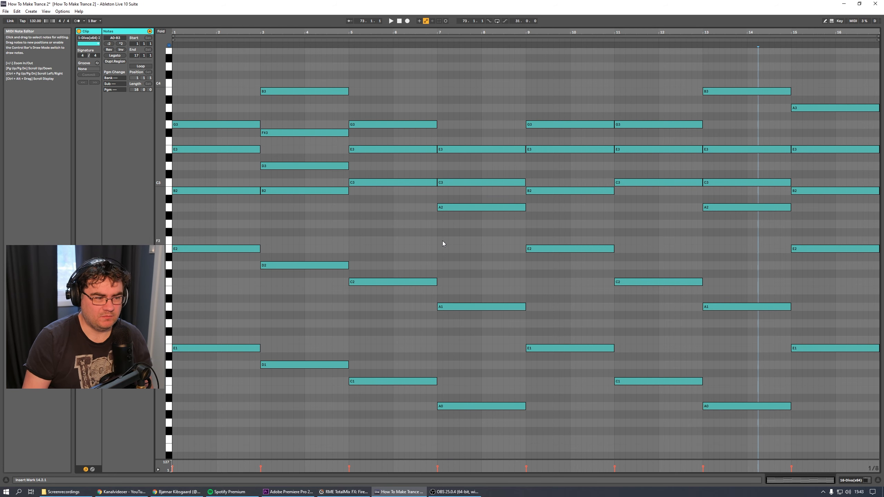
{"action": "left_click_drag", "start_coordinate": [293, 74], "coordinate": [326, 106]}
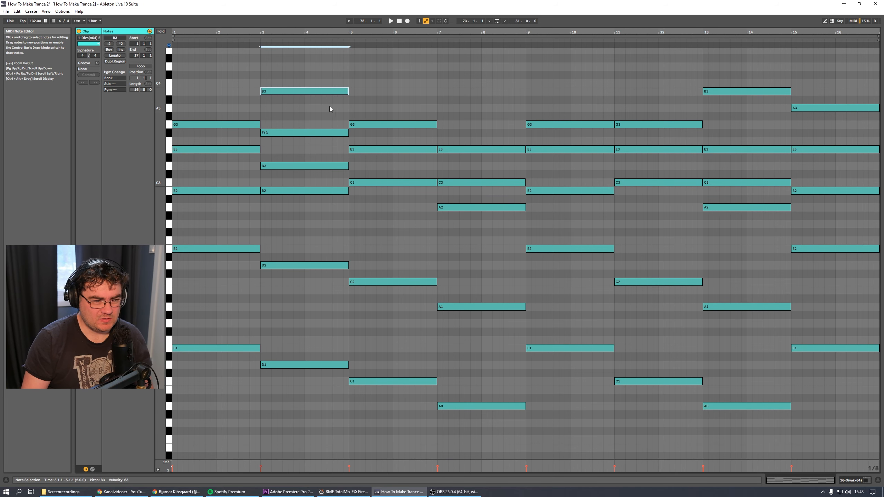
{"action": "left_click_drag", "start_coordinate": [485, 107], "coordinate": [520, 148]}
{"action": "left_click_drag", "start_coordinate": [572, 104], "coordinate": [599, 150]}
{"action": "left_click_drag", "start_coordinate": [639, 97], "coordinate": [709, 182]}
{"action": "left_click_drag", "start_coordinate": [754, 75], "coordinate": [824, 164]}
{"action": "left_click", "coordinate": [857, 481]}
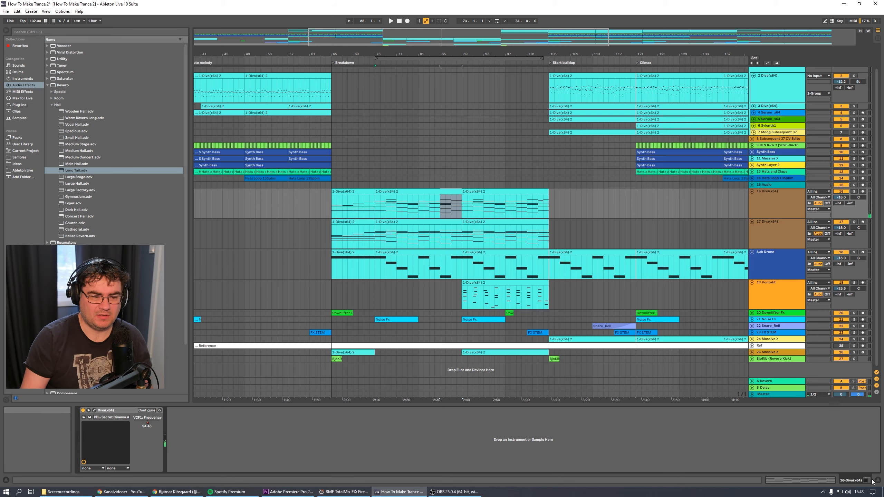
Compare the breakdown clips of the 16-Diva and 17-Diva tracks at bars 73 and 89.
{"action": "left_click", "coordinate": [431, 192]}
{"action": "left_click", "coordinate": [474, 193]}
{"action": "left_click", "coordinate": [432, 222]}
{"action": "left_click", "coordinate": [475, 223]}
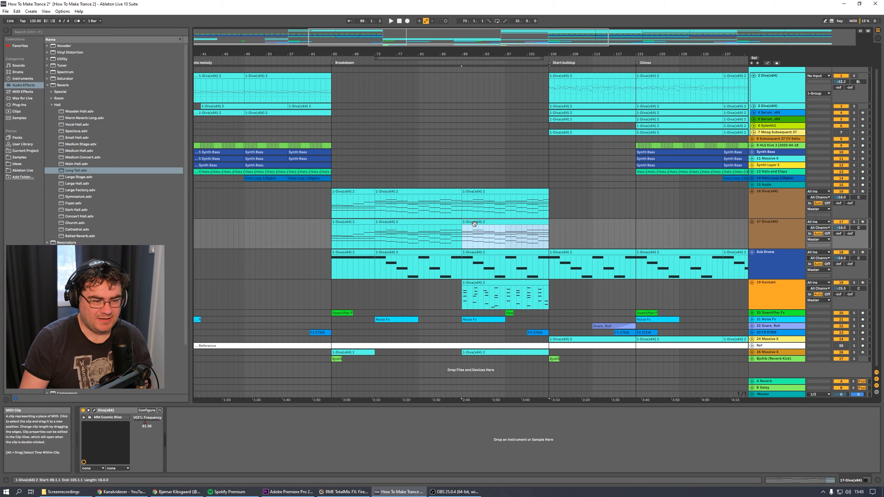
{"action": "left_click", "coordinate": [419, 222]}
{"action": "left_click", "coordinate": [423, 192]}
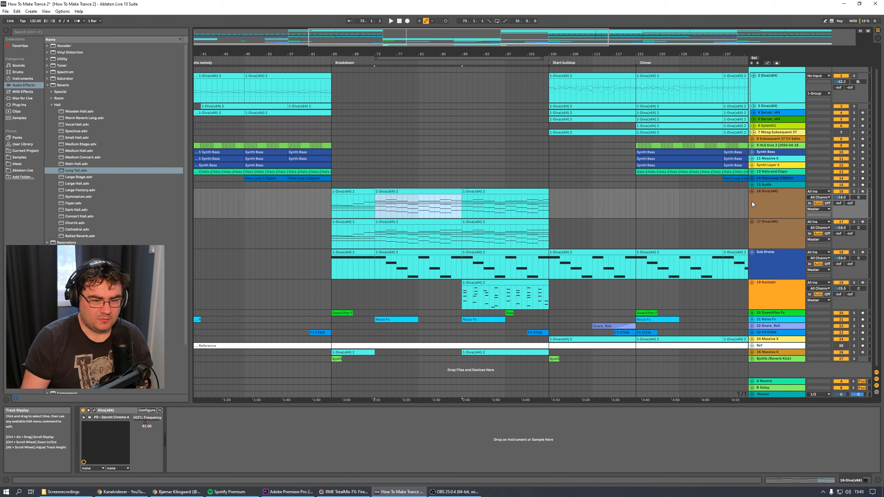
View the Diva plug-in windows of tracks 16 and 17 to check the presets behind the breakdown chords.
{"action": "left_click", "coordinate": [770, 198]}
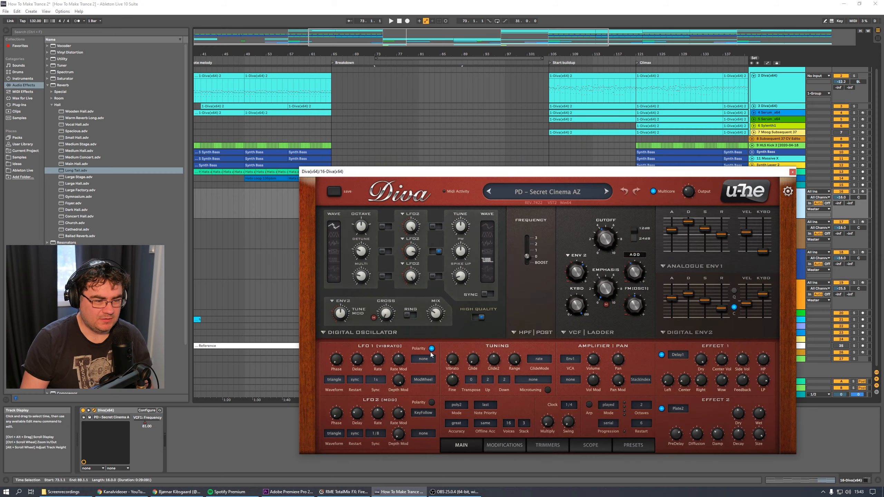
{"action": "left_click_drag", "start_coordinate": [610, 175], "coordinate": [616, 135]}
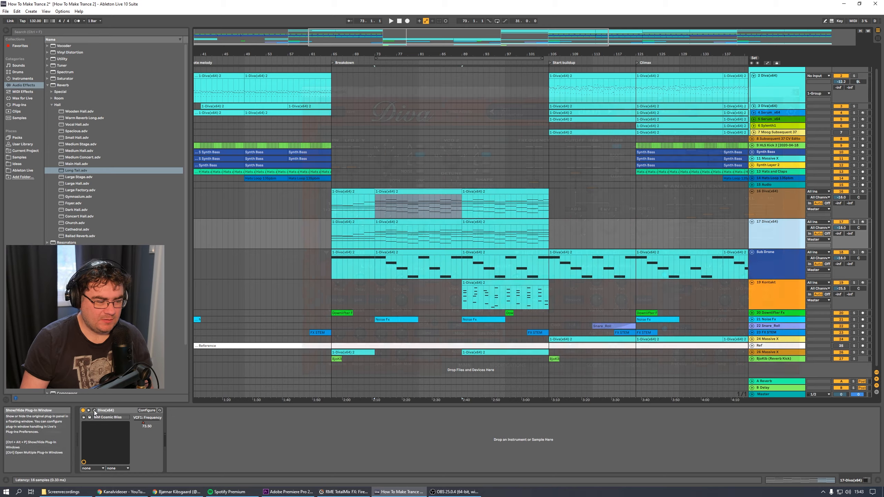
{"action": "left_click", "coordinate": [94, 410]}
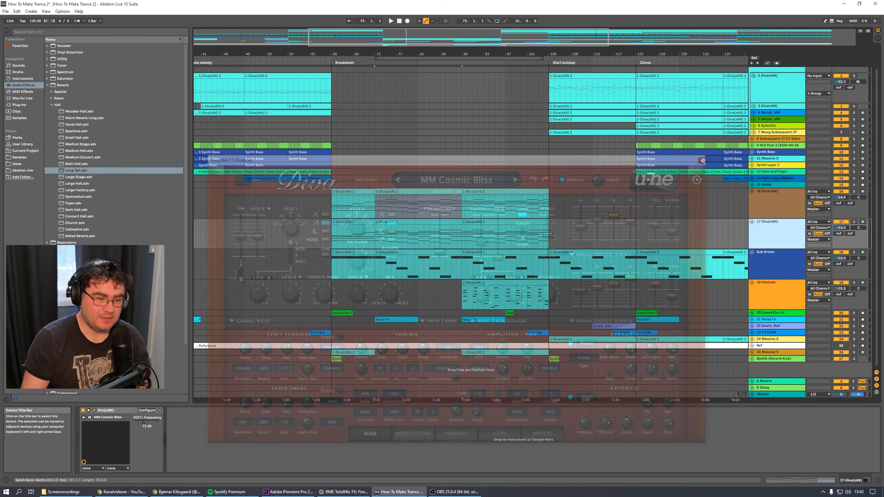
Solo the Sub Drone track and open its Serum plug-in window.
{"action": "left_click", "coordinate": [772, 258]}
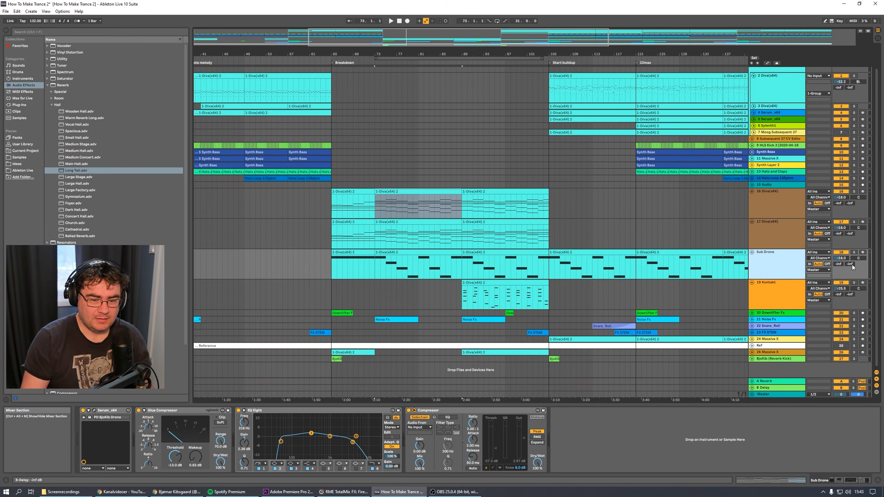
{"action": "left_click", "coordinate": [854, 252]}
{"action": "left_click", "coordinate": [778, 271]}
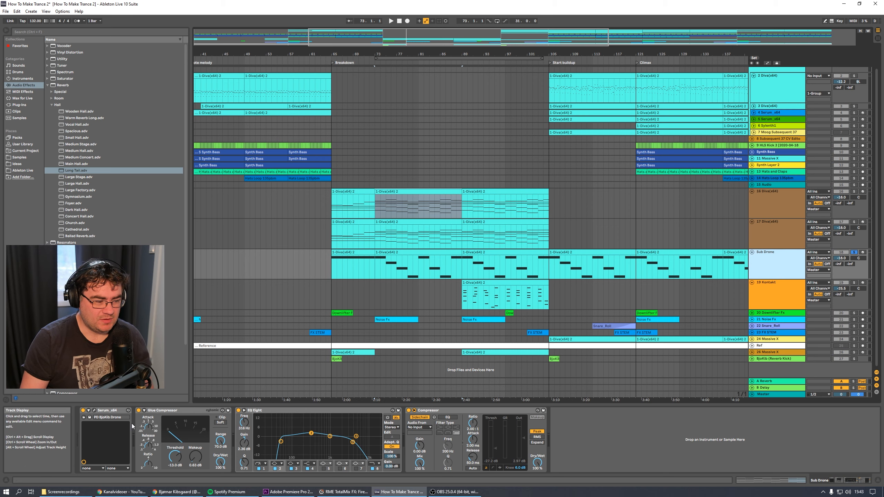
{"action": "left_click", "coordinate": [128, 412]}
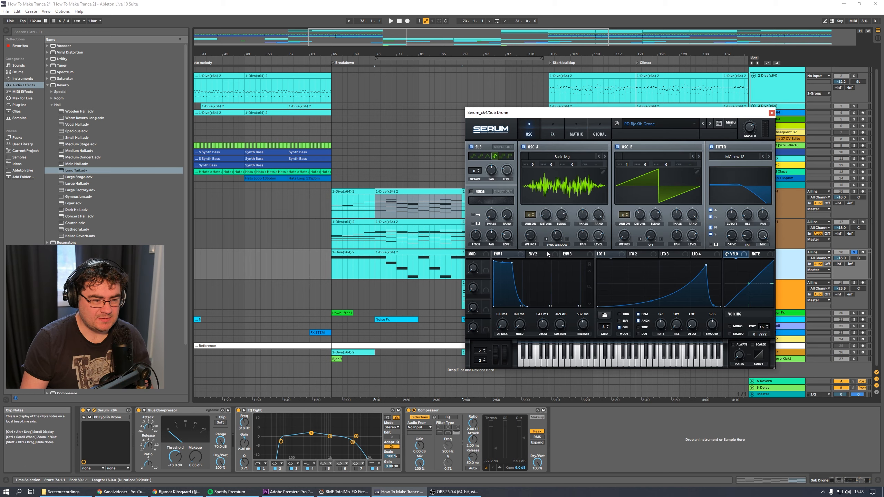
Close the Serum window, play the soloed Sub Drone from bar 73 and set the loop to start at bar 65.
{"action": "left_click", "coordinate": [771, 113]}
{"action": "key", "text": "space"}
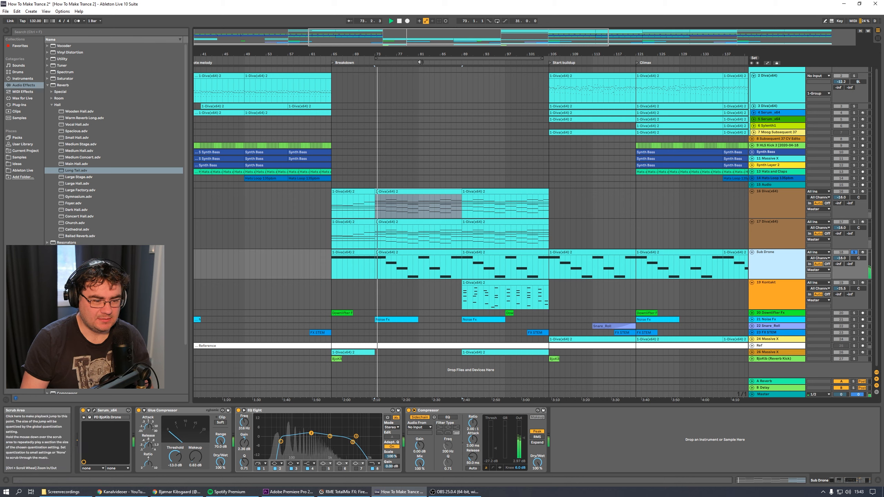
{"action": "left_click_drag", "start_coordinate": [420, 62], "coordinate": [375, 62]}
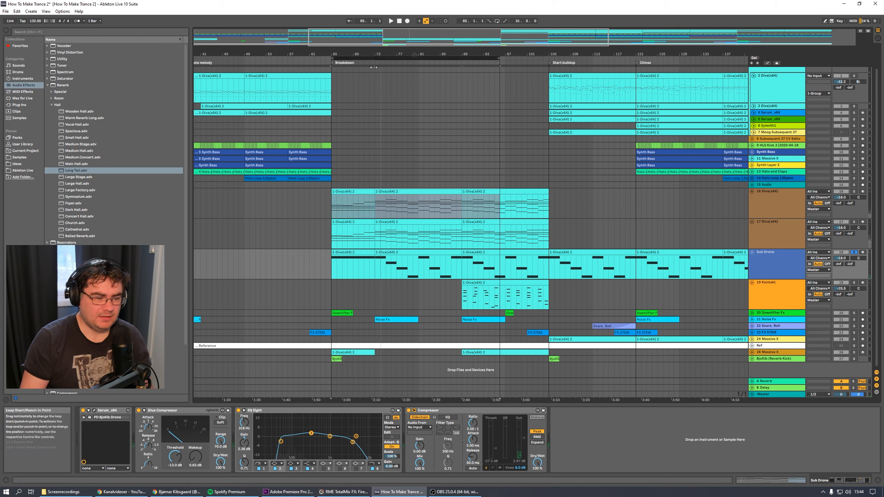
Unfold the FX STEM, Snare_Roll and Downlifter Fx tracks to show their waveforms.
{"action": "left_click", "coordinate": [751, 332]}
{"action": "left_click", "coordinate": [751, 326]}
{"action": "scroll", "coordinate": [754, 325], "scroll_direction": "down", "scroll_amount": 2}
{"action": "left_click", "coordinate": [752, 292]}
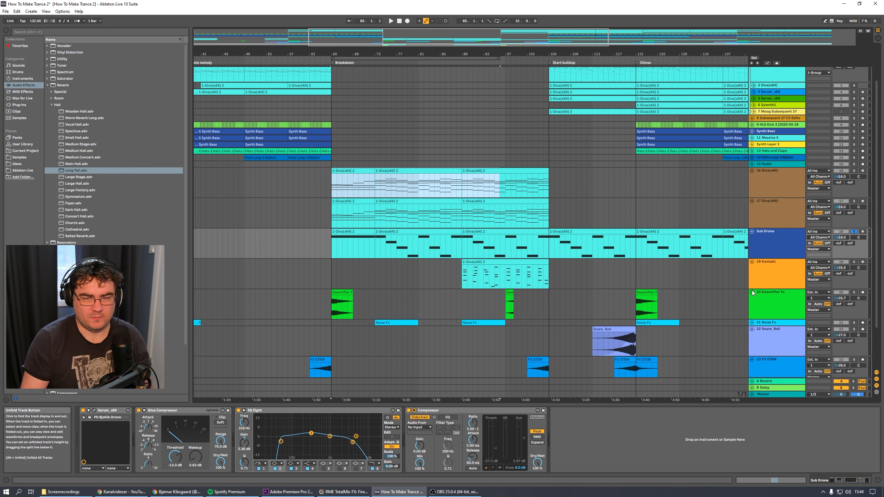
{"action": "scroll", "coordinate": [521, 303], "scroll_direction": "down", "scroll_amount": 5}
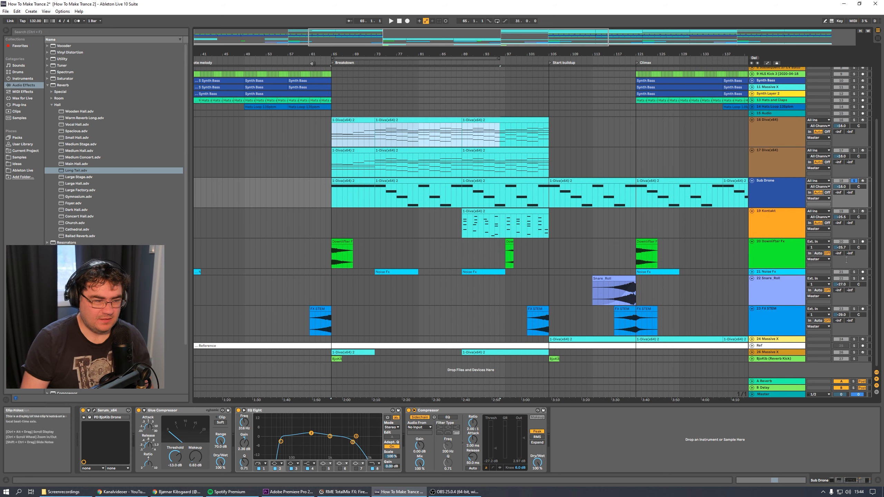
Audition the FX STEM and Downlifter Fx tracks soloed around the breakdown's start, and unfold the Noise Fx track.
{"action": "key", "text": "space"}
{"action": "left_click", "coordinate": [853, 310]}
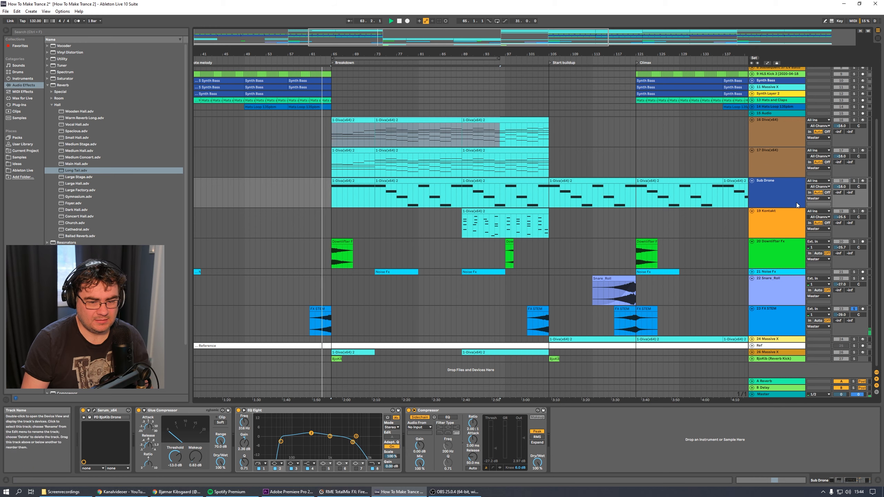
{"action": "left_click", "coordinate": [854, 242]}
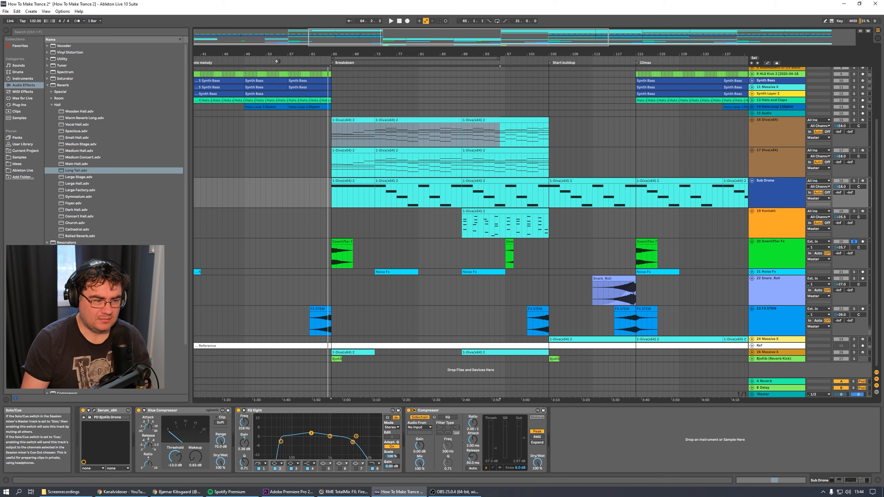
{"action": "left_click", "coordinate": [344, 58]}
{"action": "key", "text": "space"}
{"action": "left_click", "coordinate": [752, 272]}
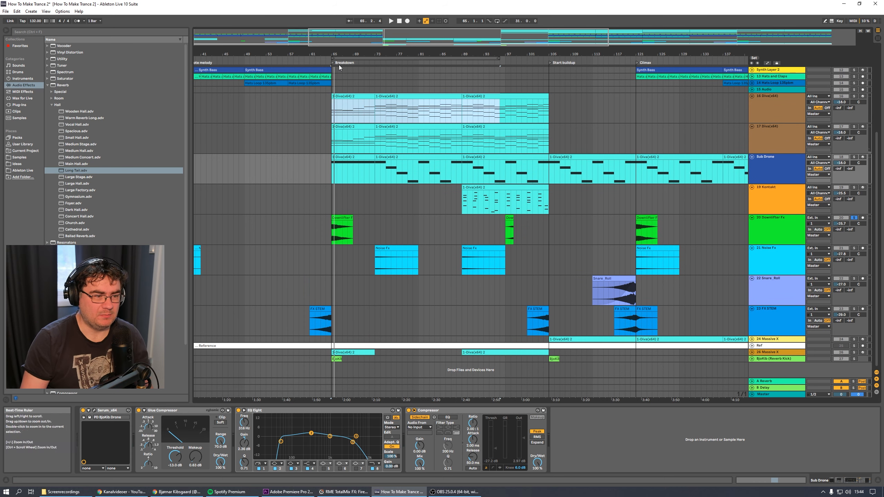
Move the loop to bar 89 and play the soloed 19-Kontakt piano, adding the 17-Diva and 16-Diva pads to the solo.
{"action": "left_click_drag", "start_coordinate": [333, 57], "coordinate": [463, 58]}
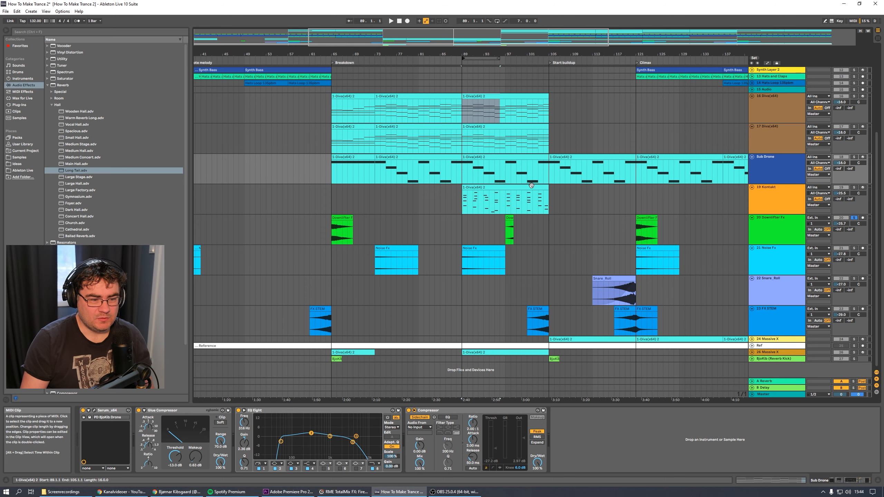
{"action": "left_click", "coordinate": [530, 188]}
{"action": "left_click", "coordinate": [853, 187]}
{"action": "key", "text": "space"}
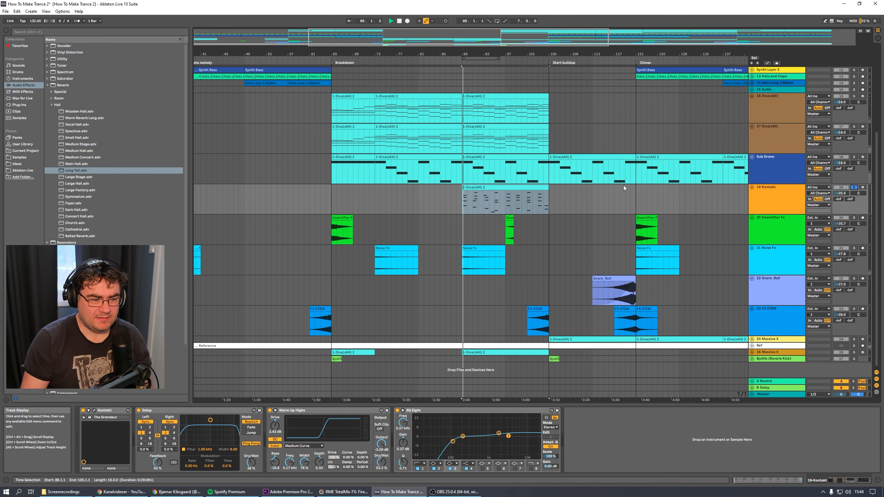
{"action": "left_click", "coordinate": [853, 126], "text": "ctrl"}
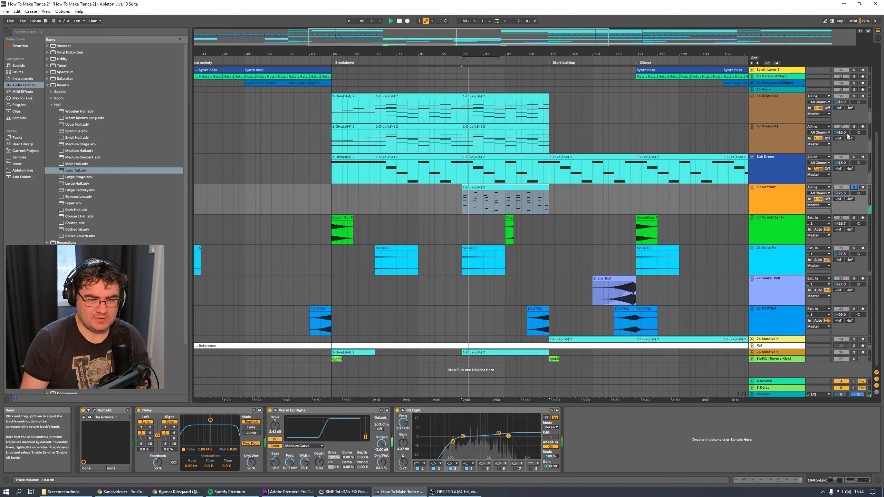
{"action": "left_click", "coordinate": [854, 96], "text": "ctrl"}
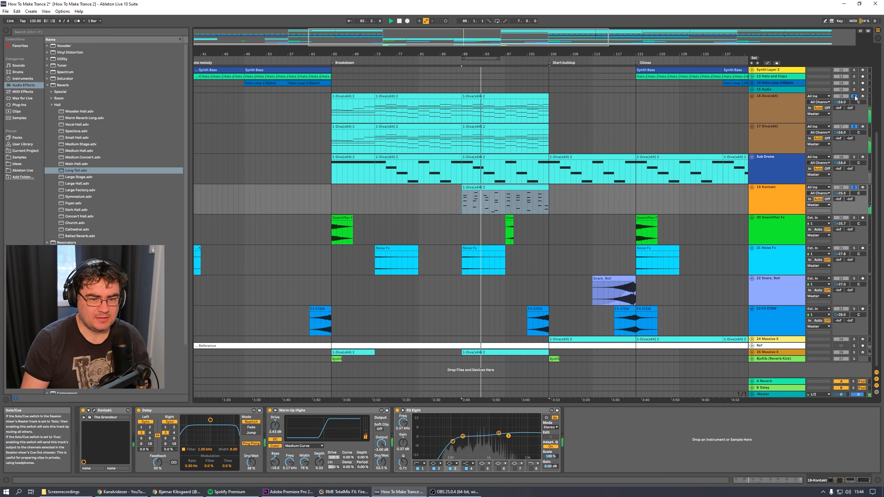
{"action": "key", "text": "space"}
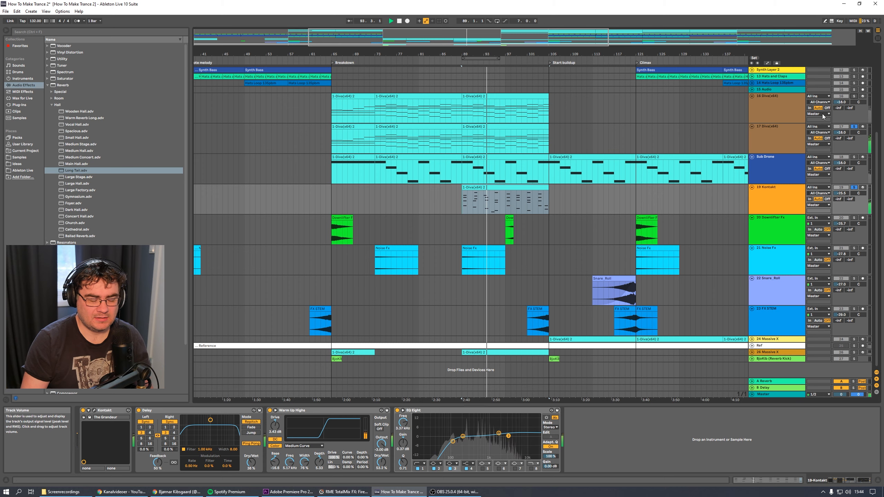
Open the 19-Kontakt clip at bar 89, examine its chord notes in the piano roll and return to the arrangement.
{"action": "double_click", "coordinate": [526, 189]}
{"action": "left_click", "coordinate": [498, 148]}
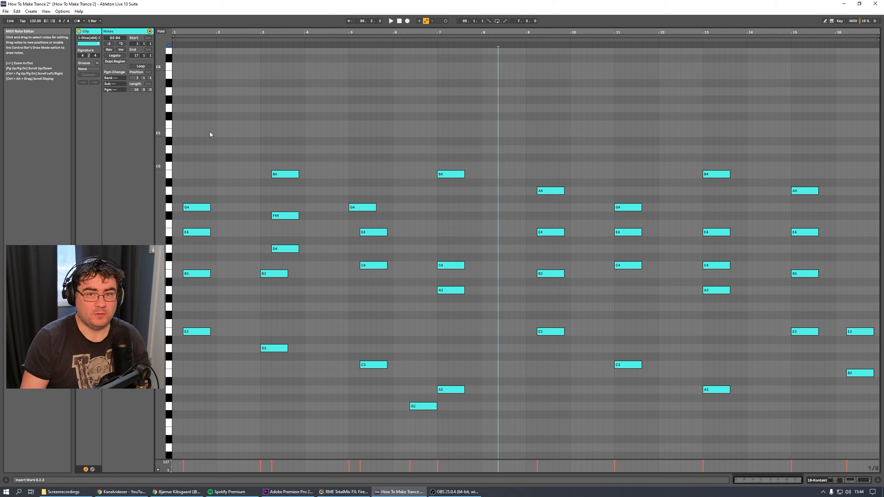
{"action": "left_click_drag", "start_coordinate": [186, 146], "coordinate": [466, 327]}
{"action": "left_click", "coordinate": [475, 325]}
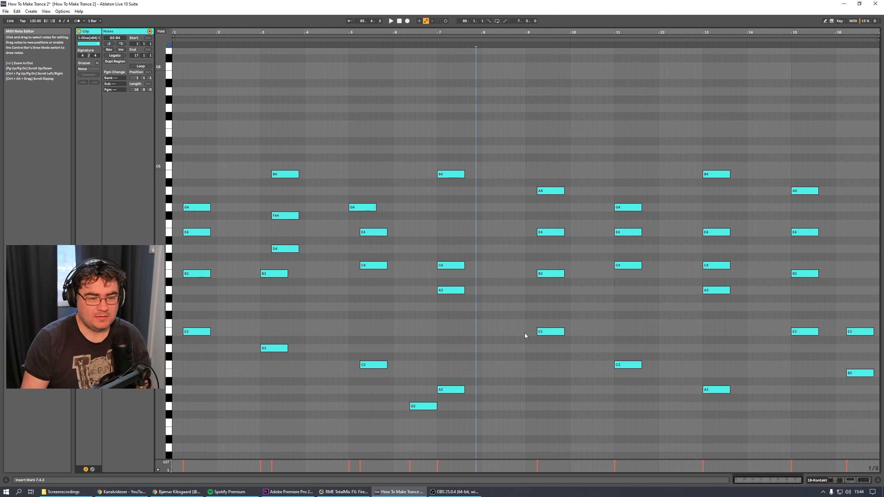
{"action": "left_click", "coordinate": [851, 481]}
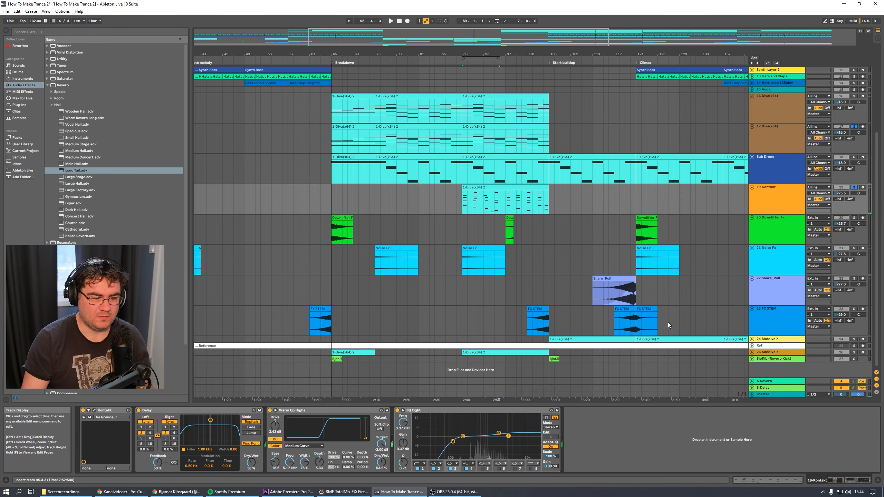
Unfold the 26-Massive X track, solo it alongside Sub Drone, 19-Kontakt and 17-Diva, and play from bar 89.
{"action": "left_click", "coordinate": [751, 352]}
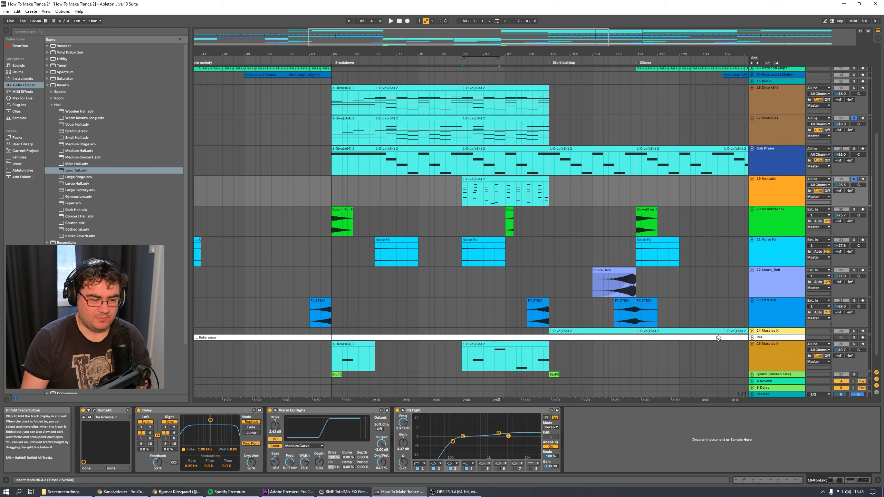
{"action": "scroll", "coordinate": [600, 296], "scroll_direction": "down", "scroll_amount": 2}
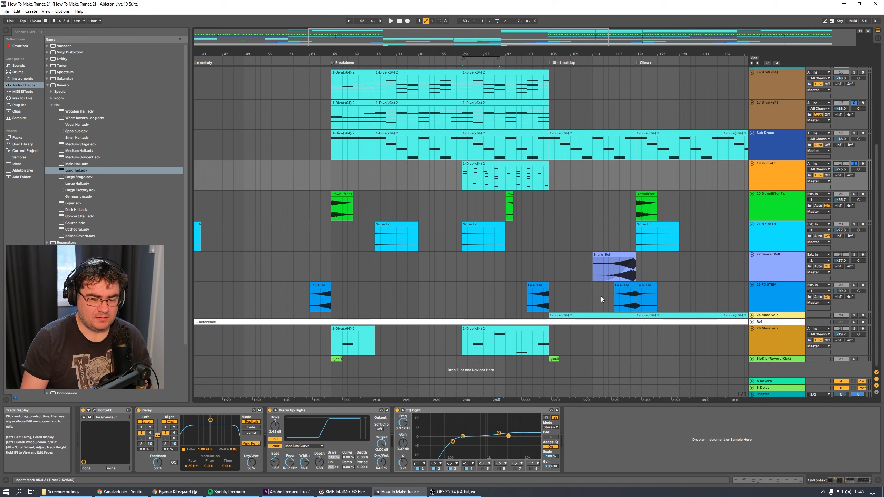
{"action": "left_click", "coordinate": [479, 58]}
{"action": "left_click", "coordinate": [853, 328], "text": "ctrl"}
{"action": "left_click", "coordinate": [854, 134], "text": "ctrl"}
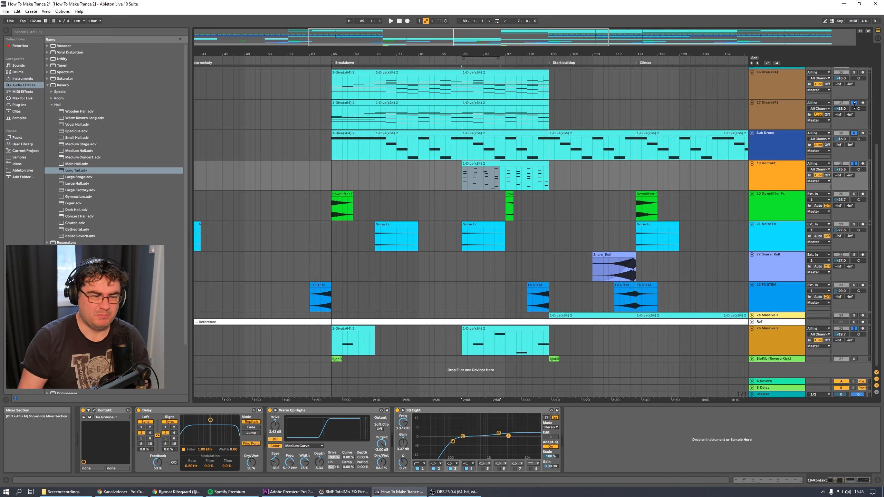
{"action": "key", "text": "space"}
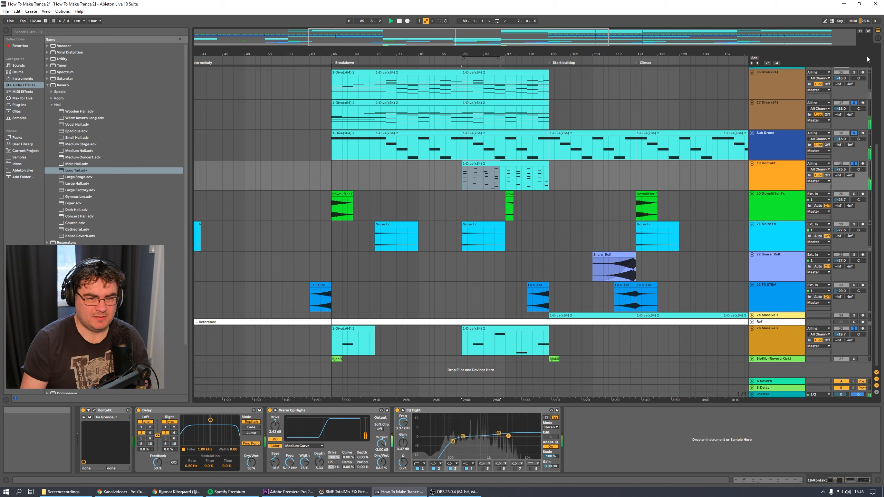
Compare the breakdown layers with and without the 17-Diva pad soloed during playback, and stop playback.
{"action": "left_click", "coordinate": [855, 103]}
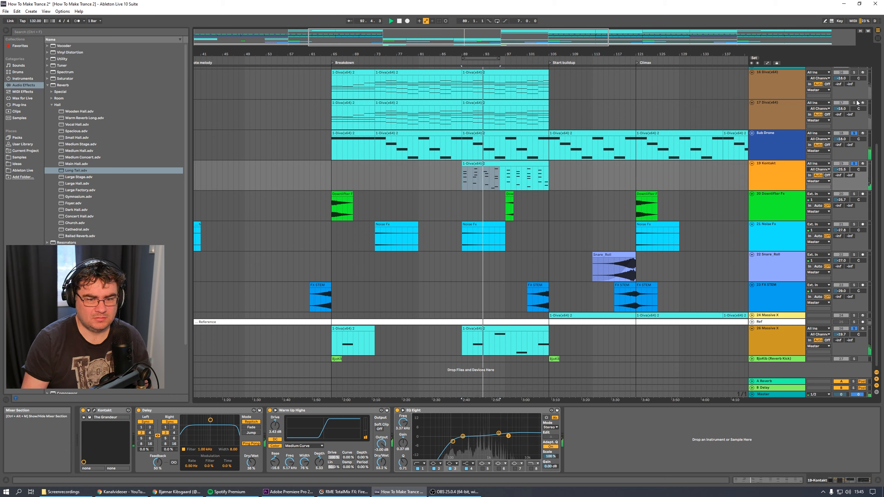
{"action": "left_click", "coordinate": [855, 103]}
{"action": "left_click", "coordinate": [855, 103]}
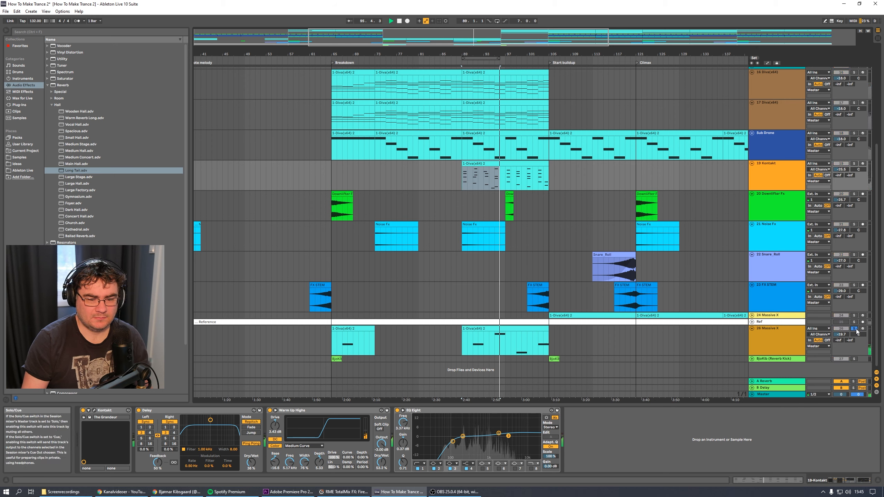
{"action": "key", "text": "space"}
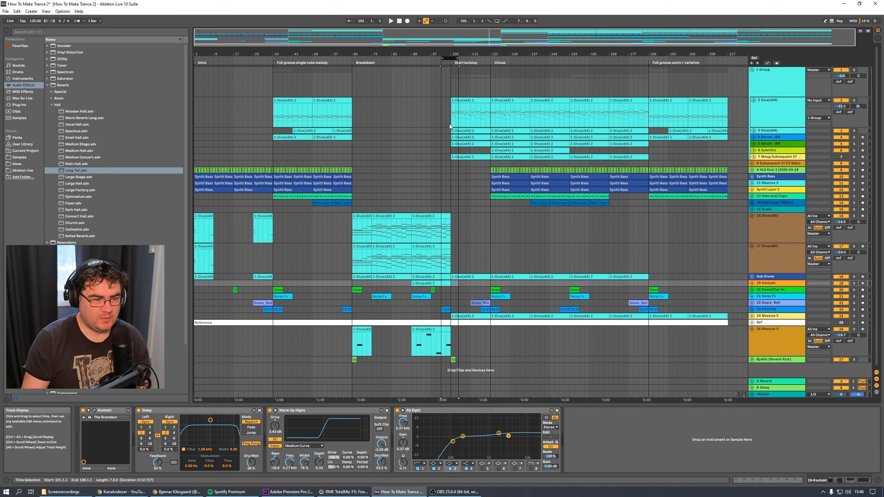
Play the transition from bar 101 into the buildup, move the loop to bar 121 and play the start of the climax.
{"action": "key", "text": "space"}
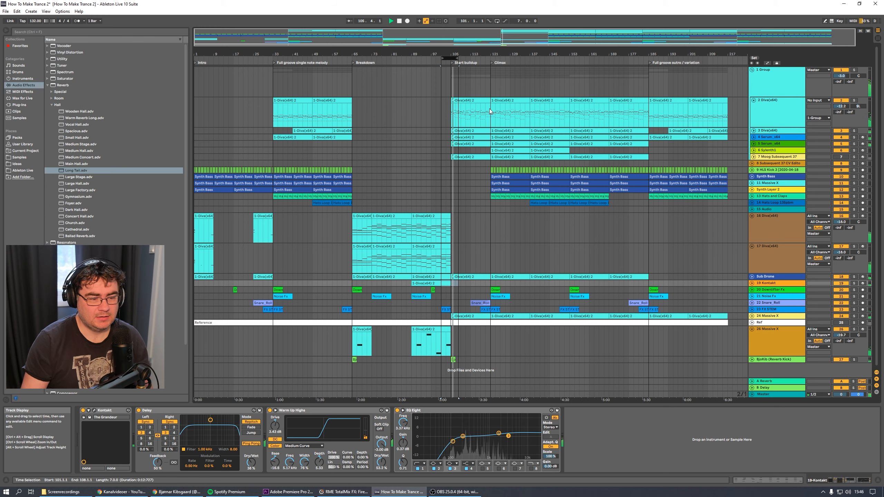
{"action": "key", "text": "space"}
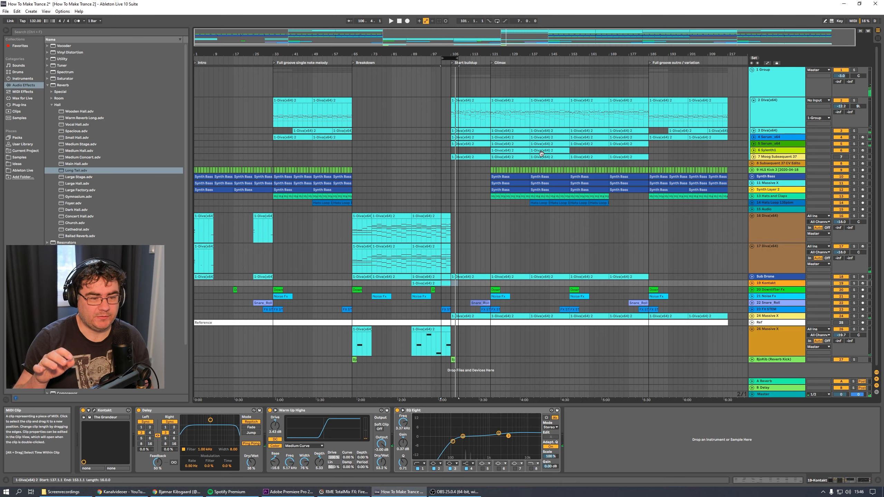
{"action": "left_click_drag", "start_coordinate": [459, 64], "coordinate": [510, 64]}
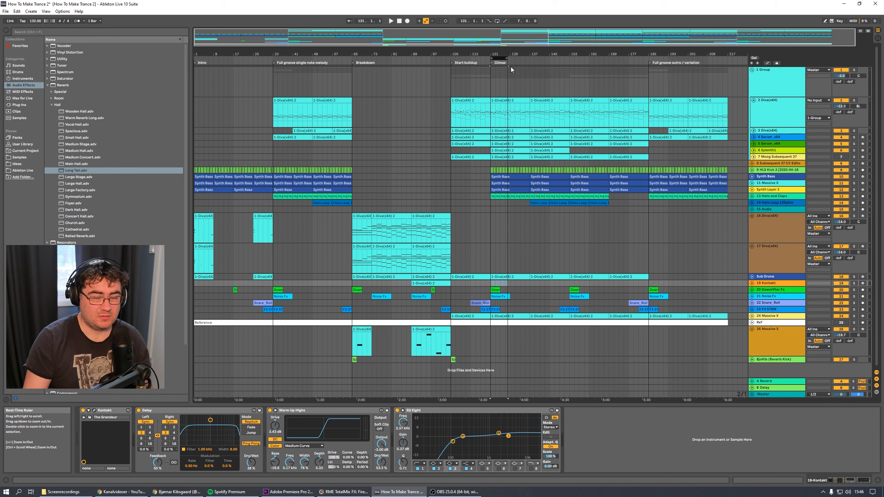
{"action": "key", "text": "space"}
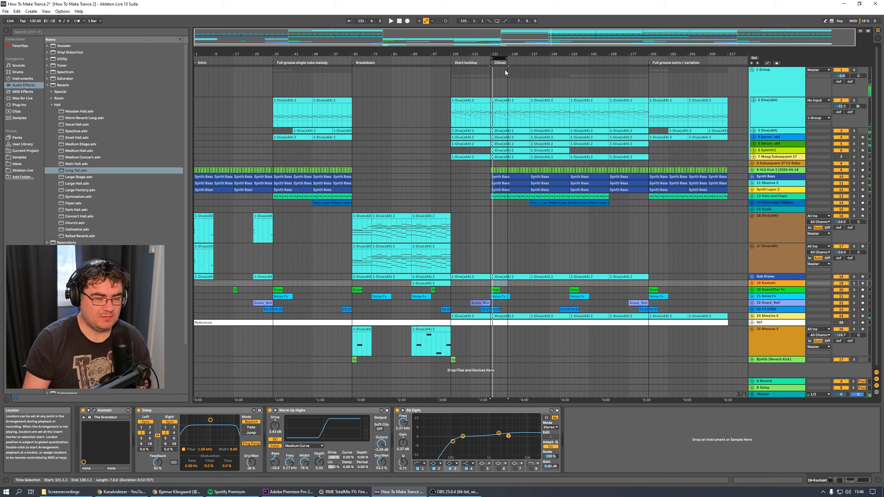
Extend the loop to 20 bars, move it to bar 185 and play the start of the full groove outro.
{"action": "left_click_drag", "start_coordinate": [504, 59], "coordinate": [538, 59]}
{"action": "left_click", "coordinate": [523, 59]}
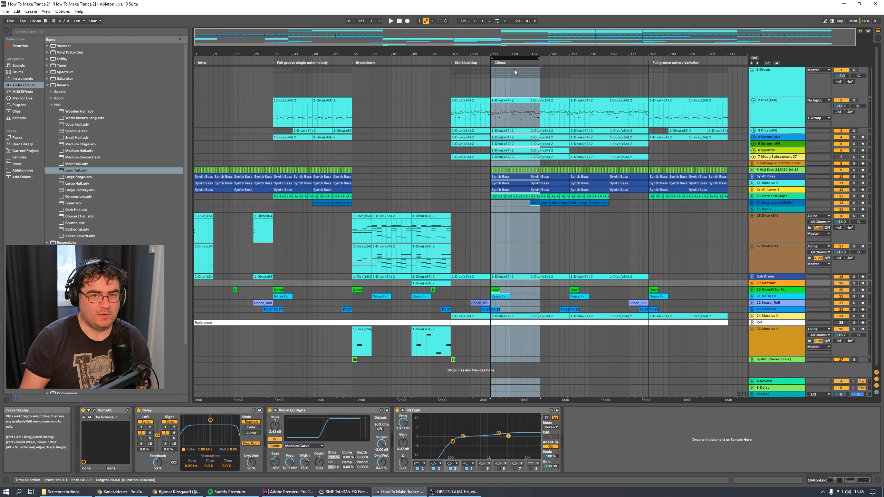
{"action": "left_click_drag", "start_coordinate": [514, 73], "coordinate": [673, 72]}
{"action": "key", "text": "space"}
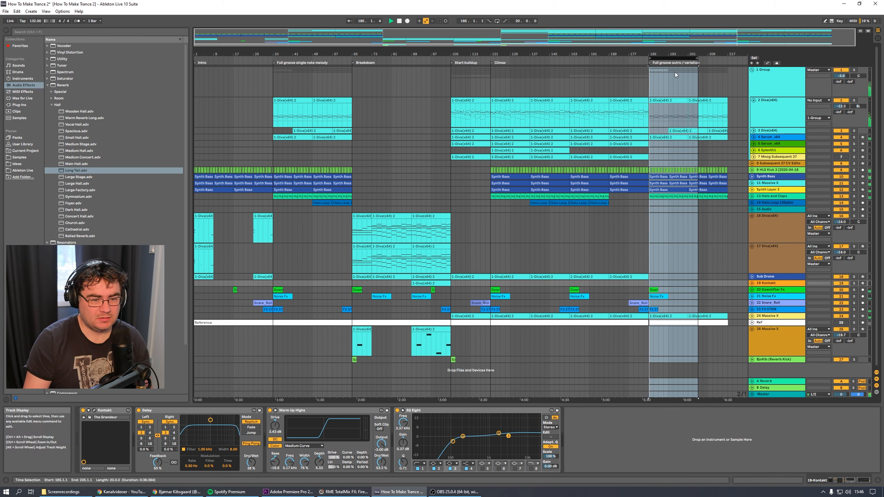
{"action": "left_click", "coordinate": [676, 58]}
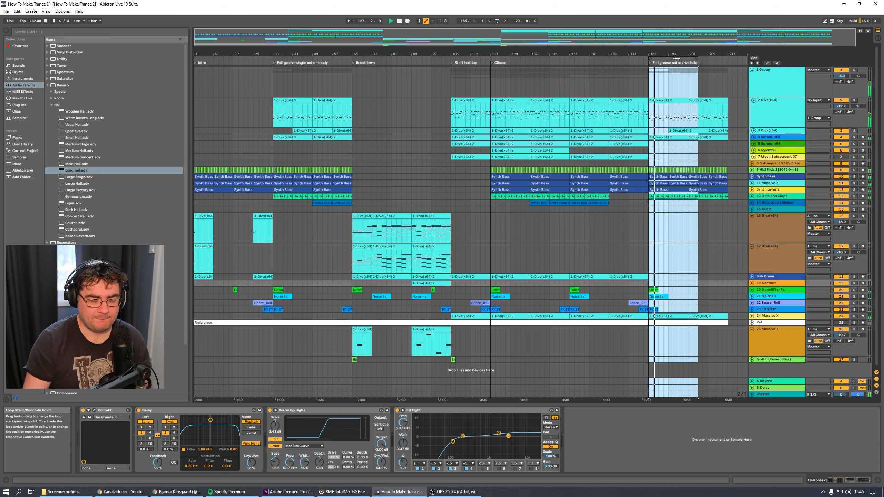
{"action": "key", "text": "space"}
{"action": "left_click_drag", "start_coordinate": [675, 59], "coordinate": [261, 59]}
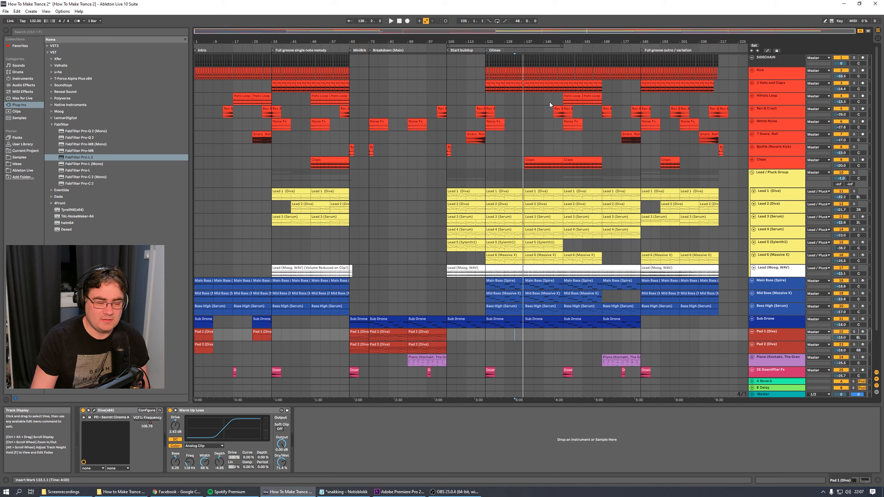
Review the drum and effect tracks, selecting Claps, Kick, Hats and Claps, Hihats Loop, Rev & Crash and White Noise, plus the SIDECHAIN track.
{"action": "left_click", "coordinate": [768, 161]}
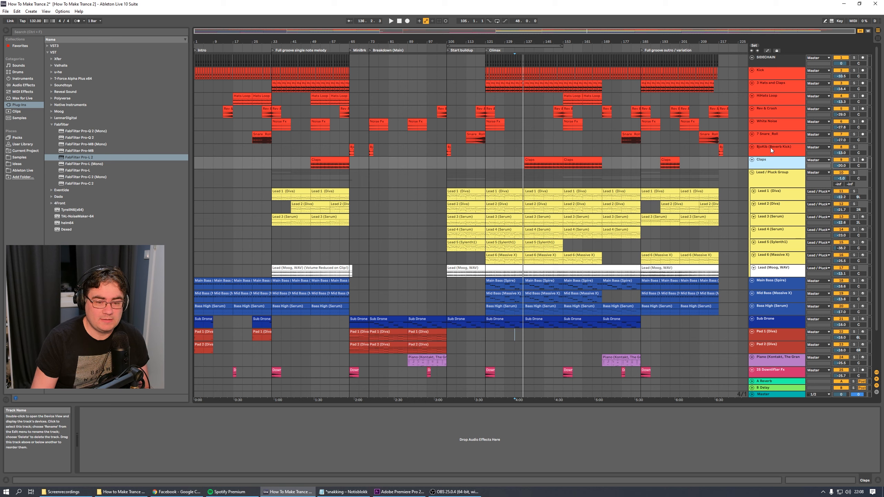
{"action": "left_click", "coordinate": [773, 73]}
{"action": "left_click", "coordinate": [772, 157]}
{"action": "left_click", "coordinate": [772, 80]}
{"action": "left_click", "coordinate": [773, 86]}
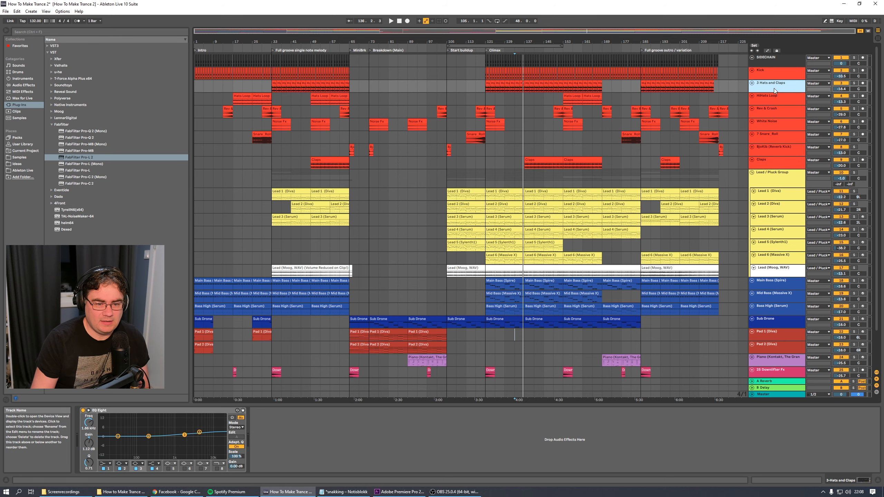
{"action": "left_click", "coordinate": [771, 99]}
{"action": "left_click", "coordinate": [773, 113]}
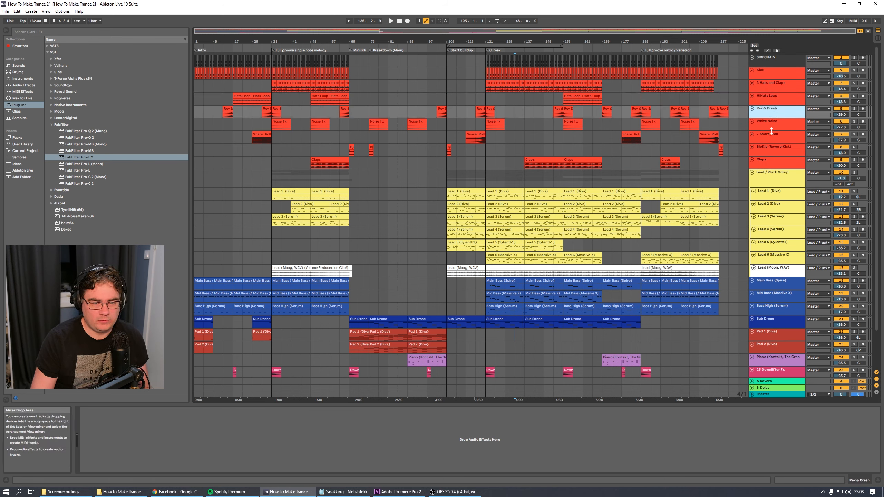
{"action": "left_click", "coordinate": [770, 124]}
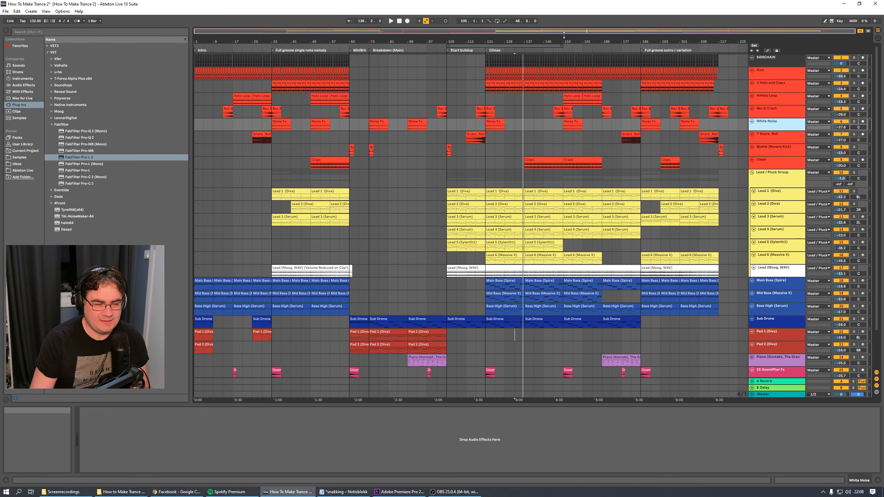
{"action": "mouse_move", "coordinate": [565, 32]}
{"action": "left_mouse_down"}
{"action": "mouse_move", "coordinate": [568, 42]}
{"action": "mouse_move", "coordinate": [568, 34]}
{"action": "left_mouse_up"}
{"action": "left_click", "coordinate": [767, 63]}
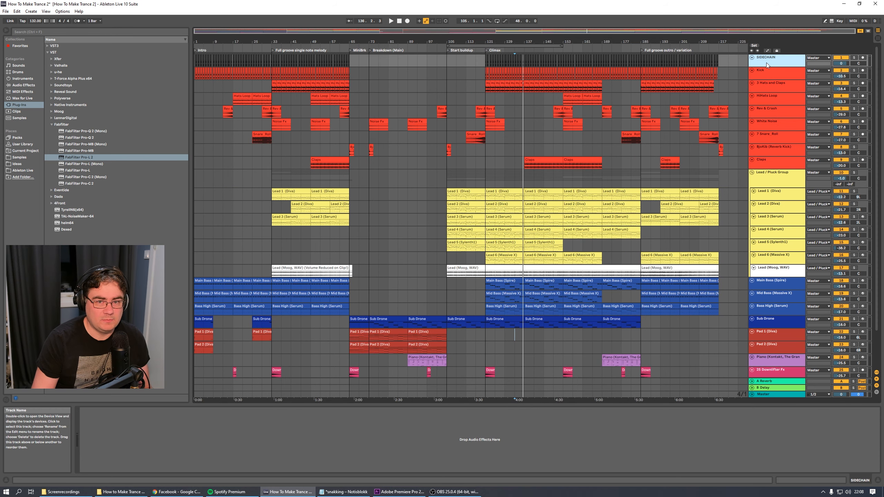
Review the lead tracks' device chains, from Lead 1 (Diva) through Lead 6 (Massive X) and Lead (Moog, WAV).
{"action": "left_click", "coordinate": [769, 73]}
{"action": "left_click", "coordinate": [772, 62]}
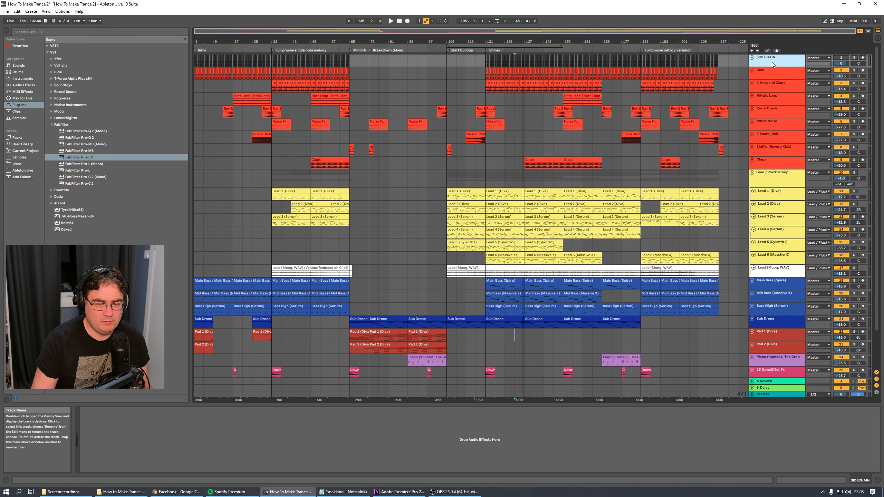
{"action": "left_click", "coordinate": [780, 175]}
{"action": "left_click", "coordinate": [777, 193]}
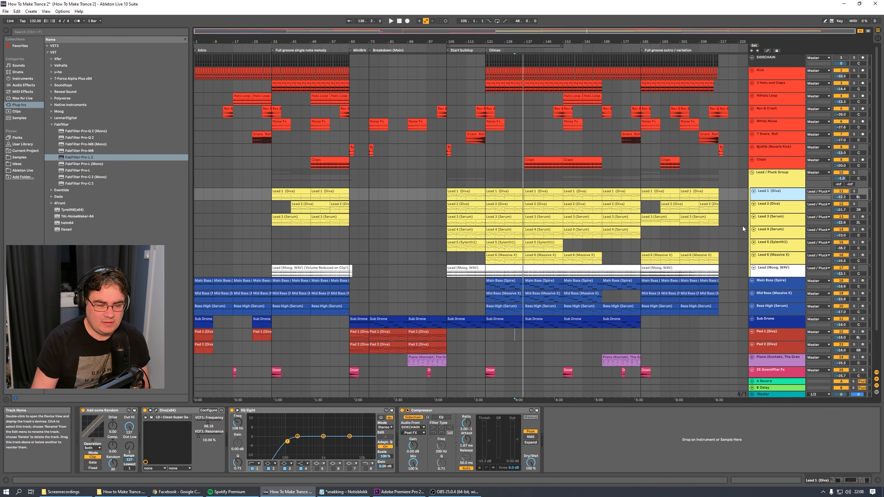
{"action": "left_click", "coordinate": [767, 208]}
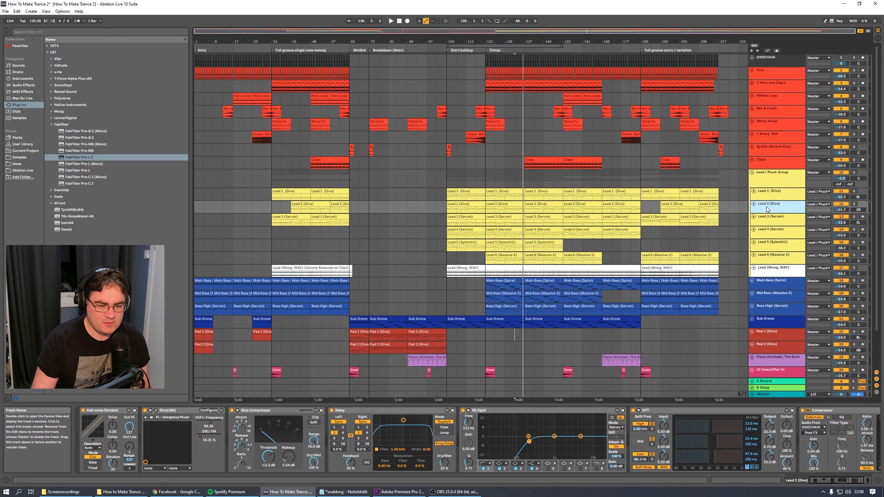
{"action": "left_click", "coordinate": [767, 221]}
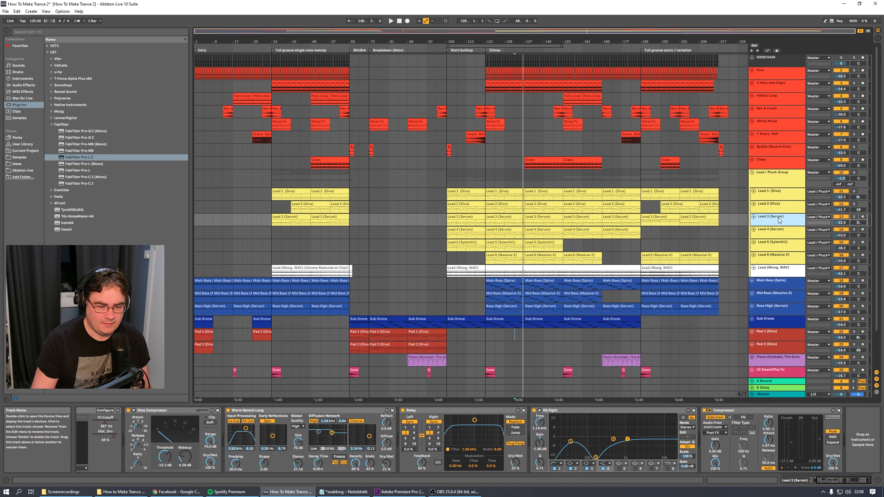
{"action": "left_click", "coordinate": [776, 235]}
{"action": "left_click", "coordinate": [775, 247]}
{"action": "left_click", "coordinate": [772, 259]}
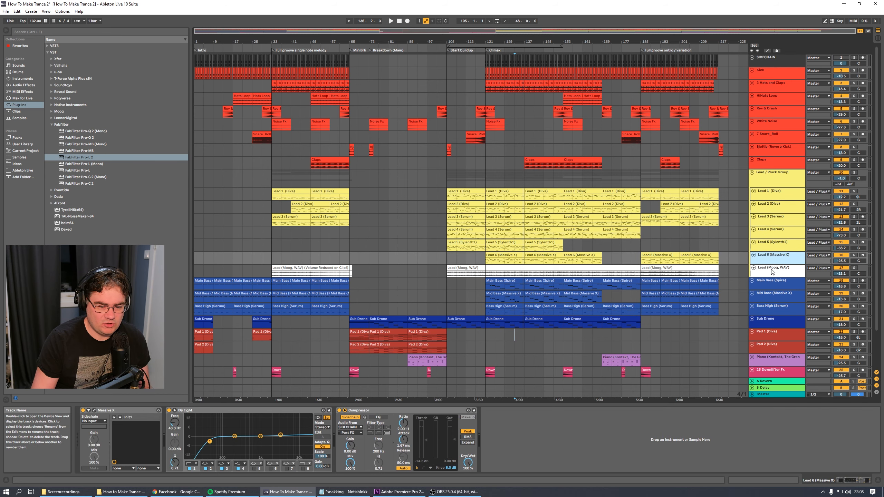
{"action": "left_click", "coordinate": [770, 271]}
Solo the Lead / Pluck Group and play the climax, add the Kick to the solo, then stop and clear the solos.
{"action": "left_click", "coordinate": [778, 181]}
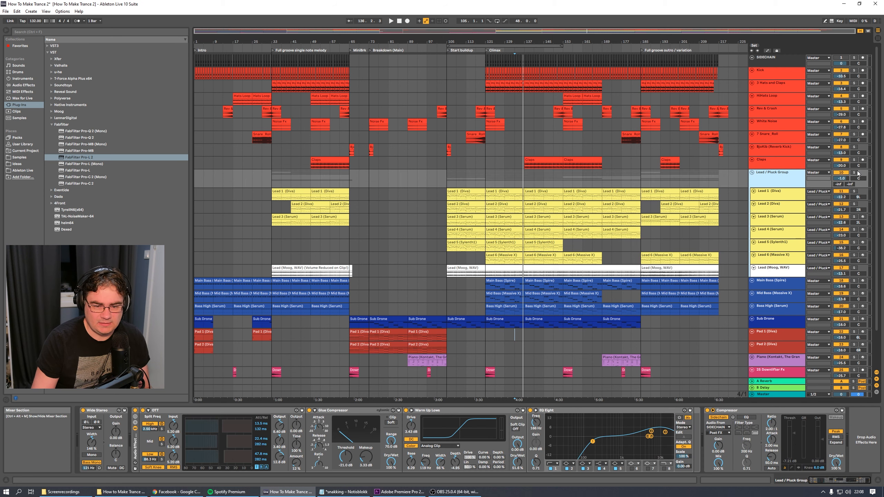
{"action": "left_click", "coordinate": [854, 173]}
{"action": "key", "text": "space"}
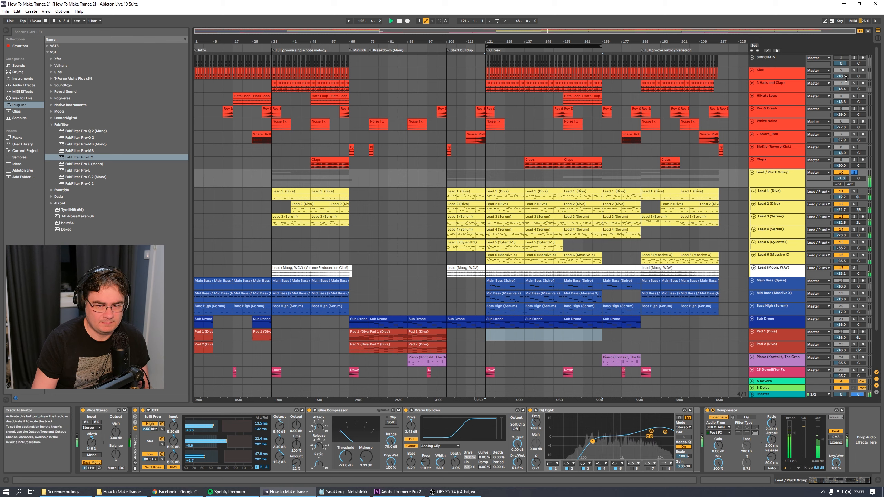
{"action": "left_click", "coordinate": [854, 71]}
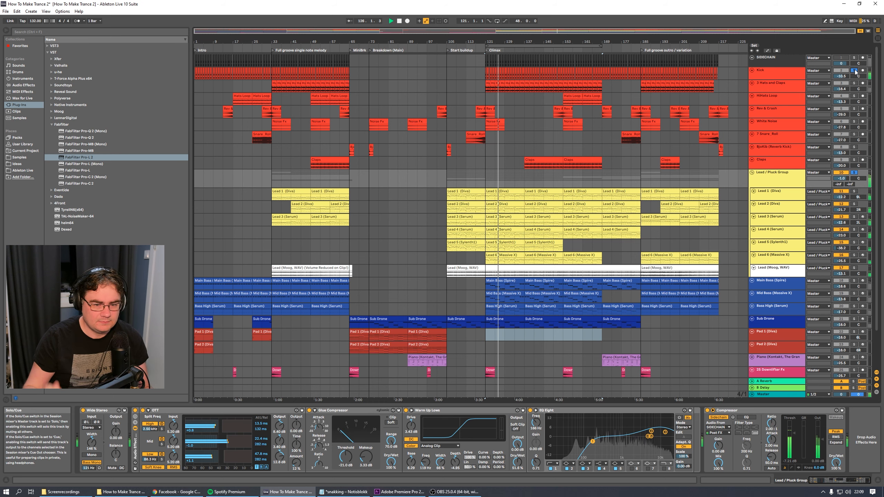
{"action": "left_click", "coordinate": [854, 173]}
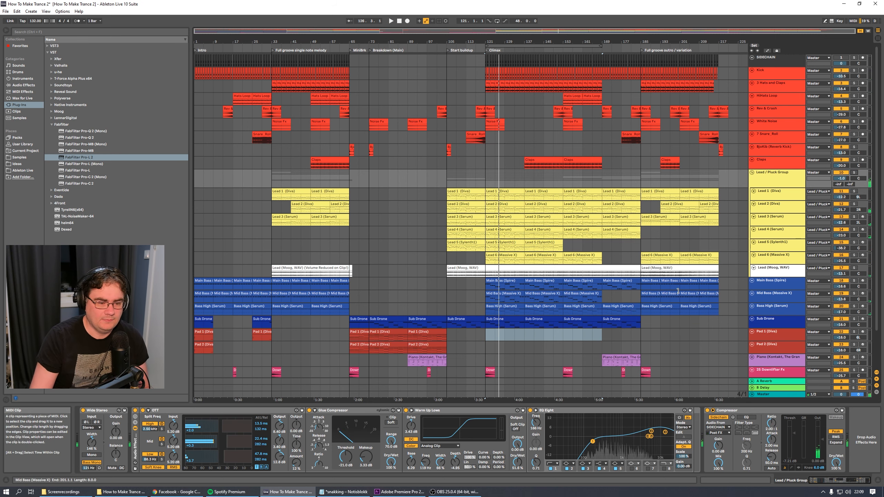
Solo the Lead (Moog, WAV) track, play the start of the climax, then stop playback and unsolo it.
{"action": "scroll", "coordinate": [879, 238], "scroll_direction": "down", "scroll_amount": 3}
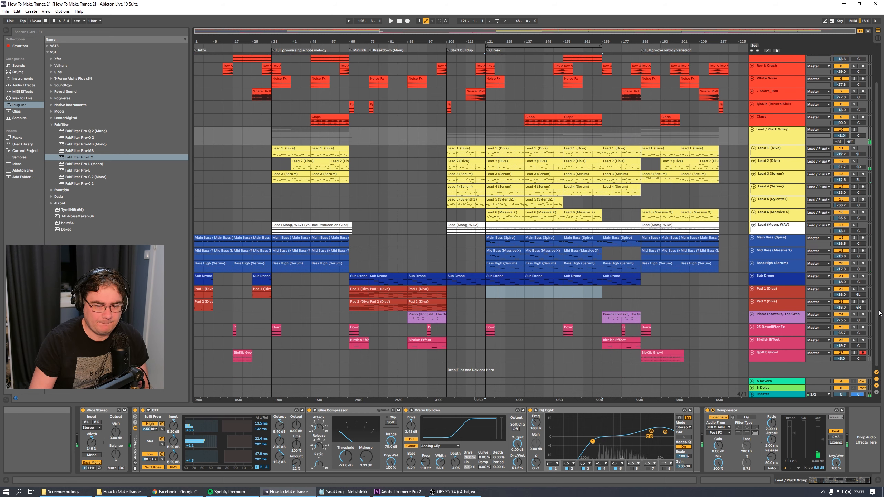
{"action": "left_click", "coordinate": [773, 225]}
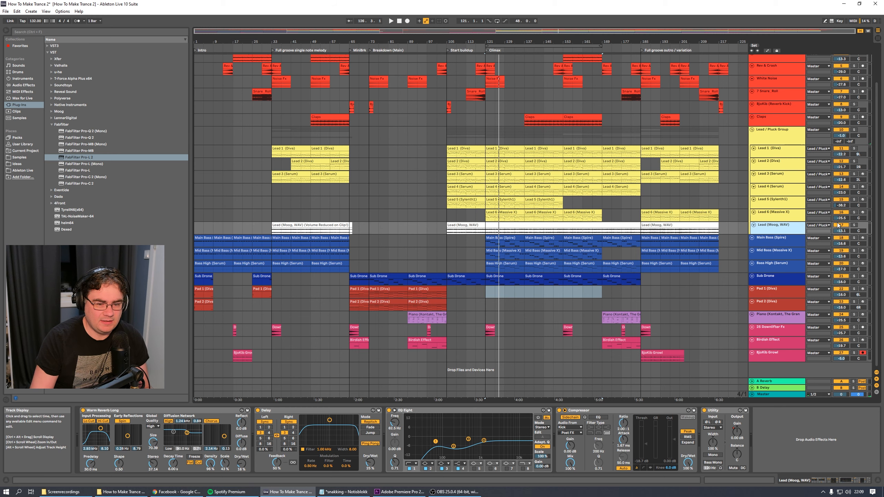
{"action": "left_click", "coordinate": [855, 225]}
{"action": "key", "text": "space"}
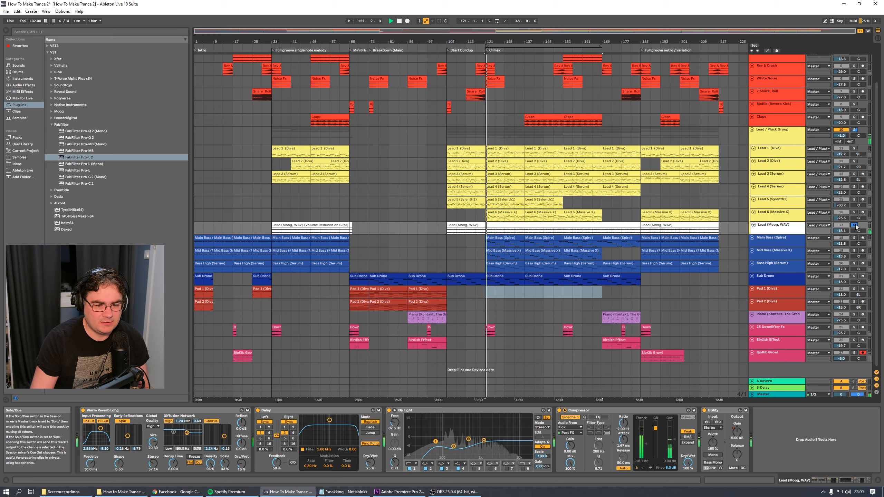
{"action": "left_click", "coordinate": [855, 225]}
{"action": "key", "text": "space"}
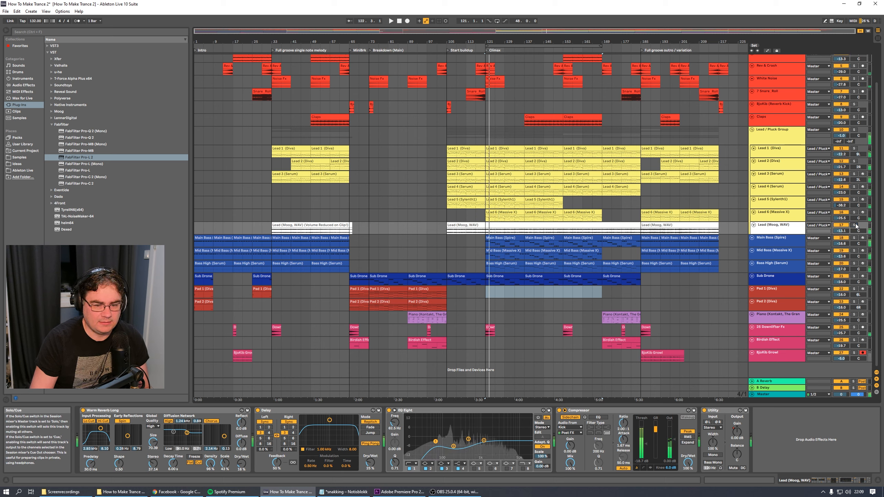
Examine the device chains of the Main Bass (Spire) and Lead (Moog, WAV) tracks.
{"action": "left_click", "coordinate": [786, 240]}
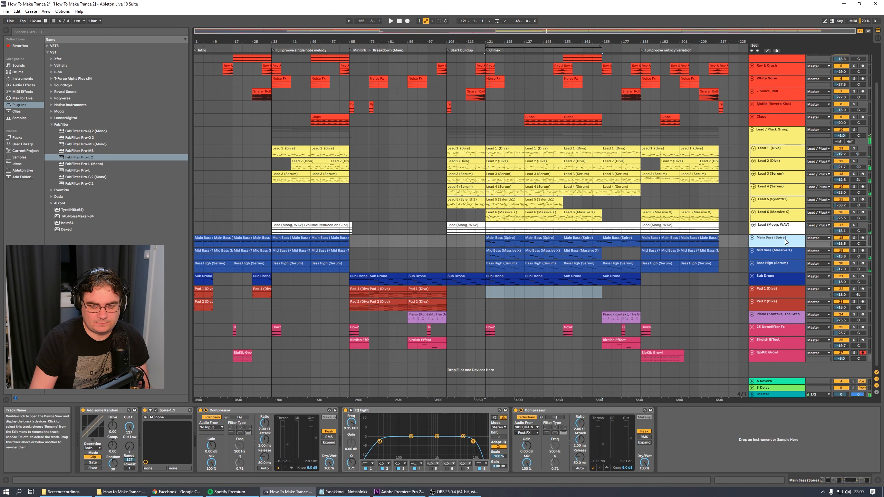
{"action": "left_click", "coordinate": [785, 230]}
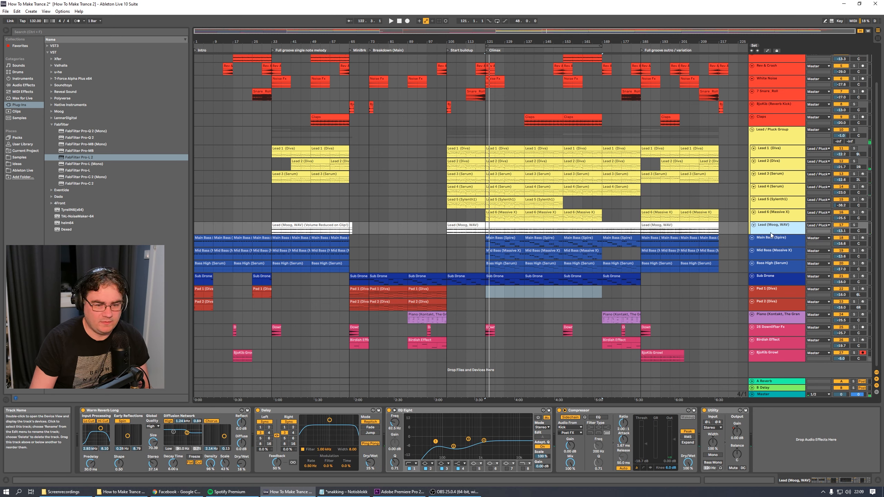
{"action": "left_click", "coordinate": [786, 240]}
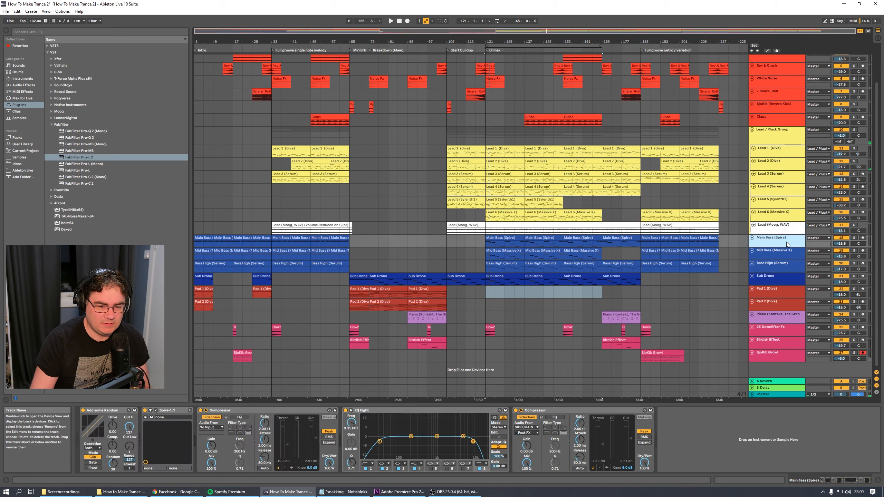
Show the arrangement's automation and enlarge the Lead 1 to Lead 6 tracks in the Lead / Pluck Group to reveal their curves.
{"action": "scroll", "coordinate": [780, 209], "scroll_direction": "up", "scroll_amount": 3}
{"action": "left_click", "coordinate": [776, 189]}
{"action": "key", "text": "a"}
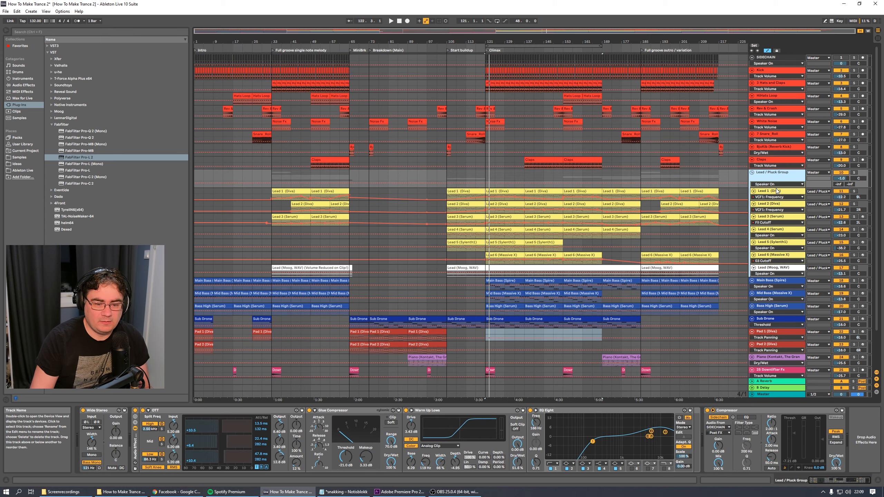
{"action": "left_click_drag", "start_coordinate": [769, 264], "coordinate": [778, 281]}
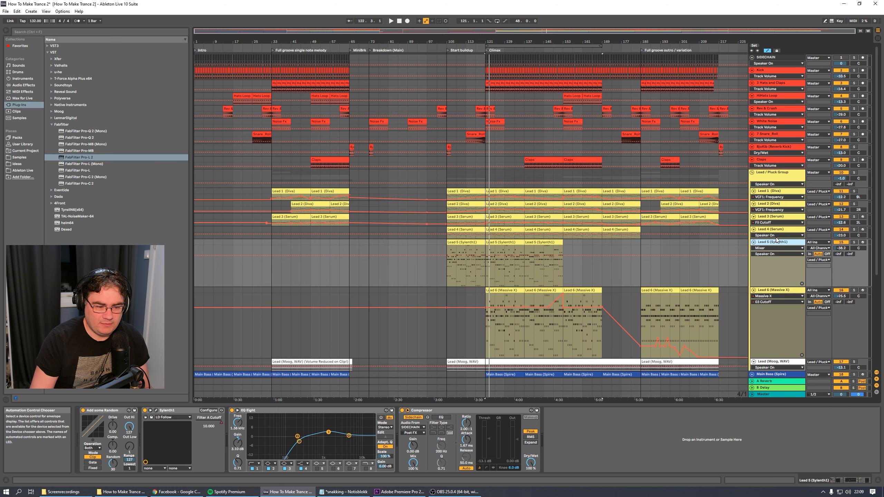
{"action": "left_click_drag", "start_coordinate": [776, 239], "coordinate": [778, 275]}
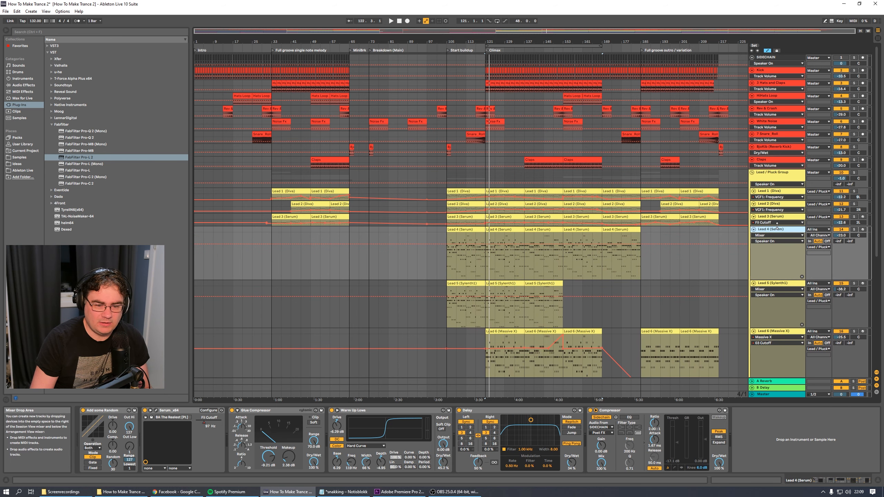
{"action": "left_click_drag", "start_coordinate": [778, 224], "coordinate": [778, 273]}
{"action": "left_click_drag", "start_coordinate": [776, 213], "coordinate": [775, 242]}
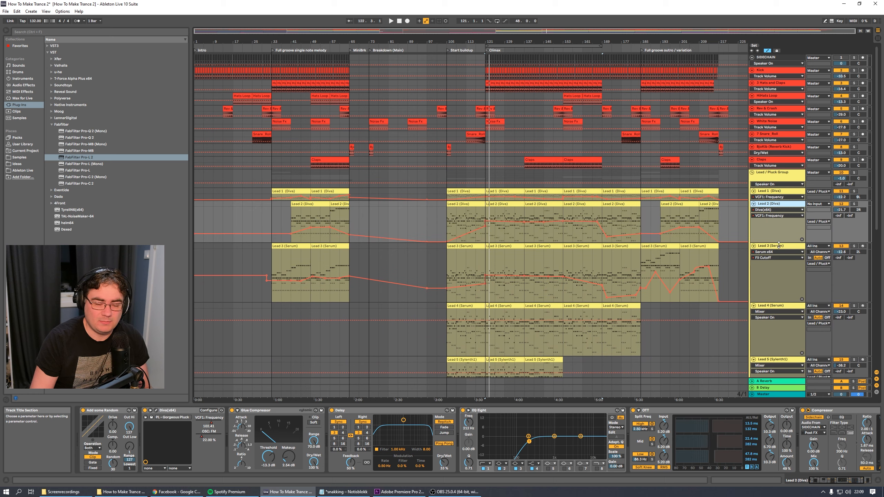
{"action": "left_click", "coordinate": [764, 188]}
{"action": "left_click_drag", "start_coordinate": [765, 201], "coordinate": [765, 247]}
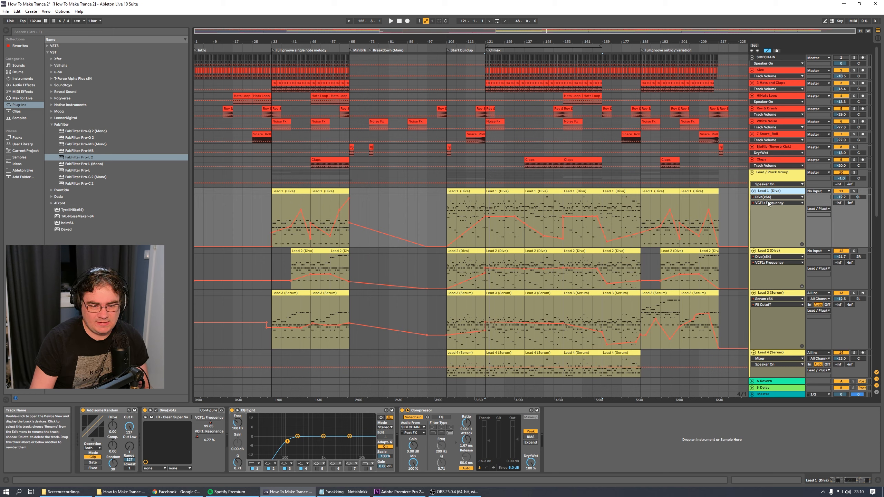
Open Lead 1's Diva synth, solo the track and play the climax from bar 121, then stop and close the synth.
{"action": "left_click", "coordinate": [156, 411]}
{"action": "left_click", "coordinate": [544, 45]}
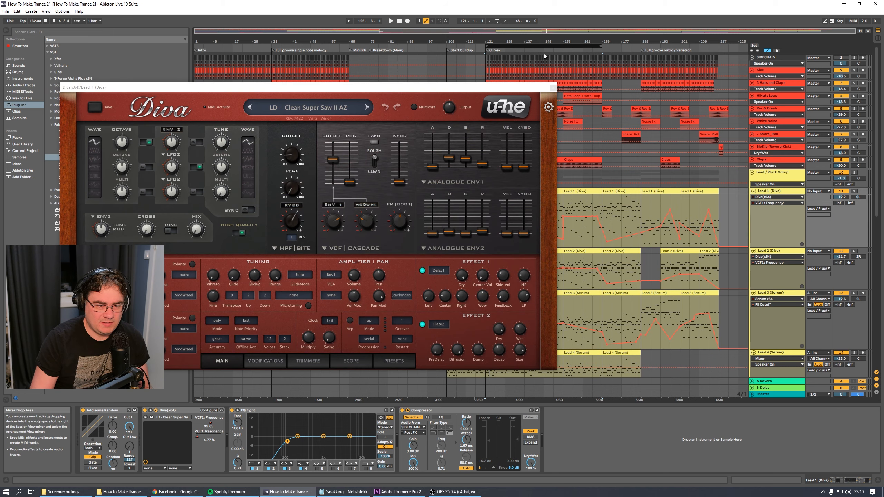
{"action": "left_click", "coordinate": [854, 191]}
{"action": "key", "text": "space"}
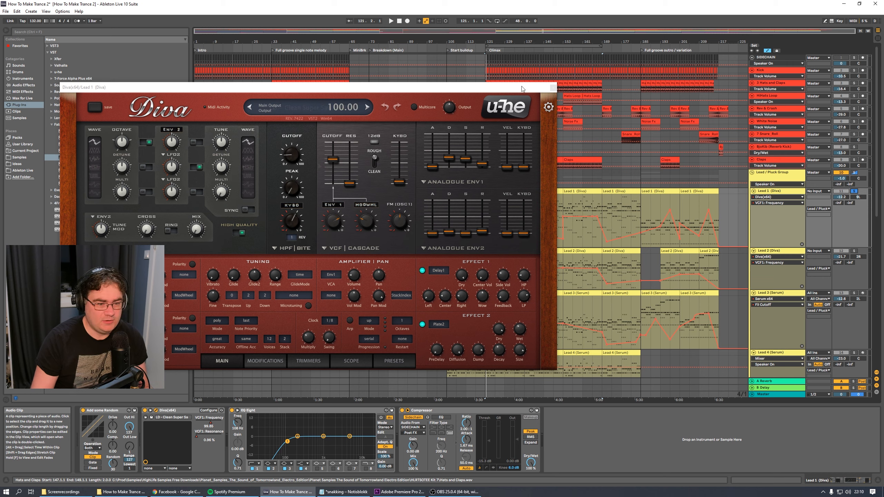
{"action": "left_click", "coordinate": [553, 88]}
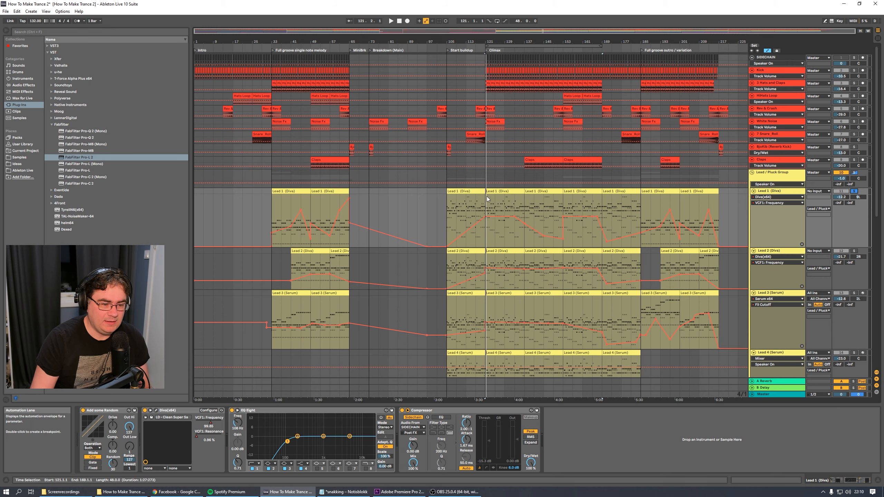
Switch the displayed automation to VCF1: Resonance on Lead 1 (Diva) and OSC: FM on Lead 2 (Diva).
{"action": "left_click", "coordinate": [778, 202]}
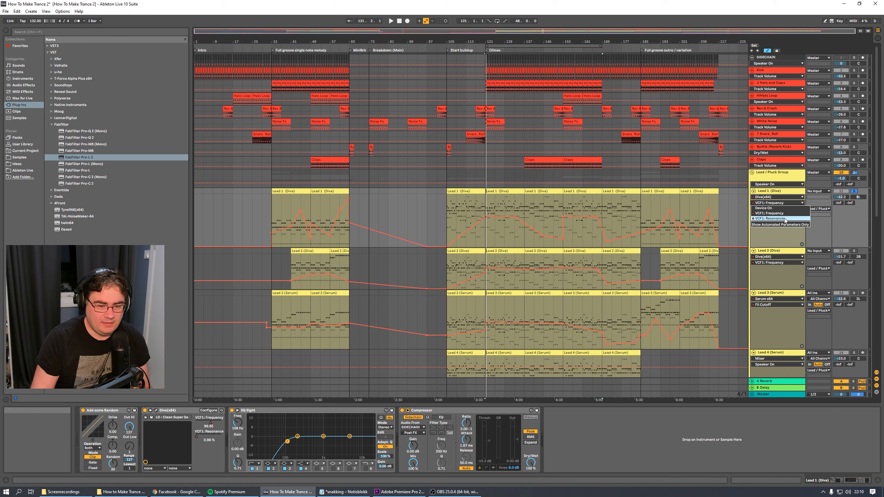
{"action": "left_click", "coordinate": [774, 219]}
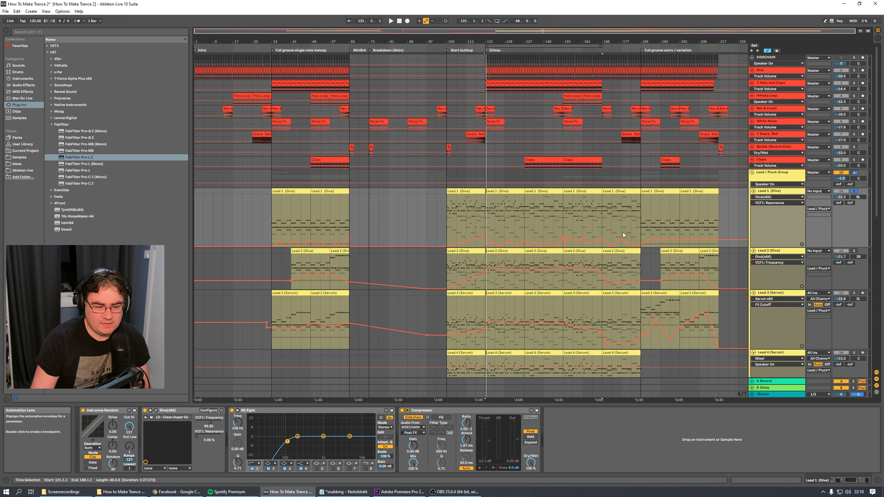
{"action": "left_click", "coordinate": [776, 282]}
{"action": "scroll", "coordinate": [776, 283], "scroll_direction": "down", "scroll_amount": 3}
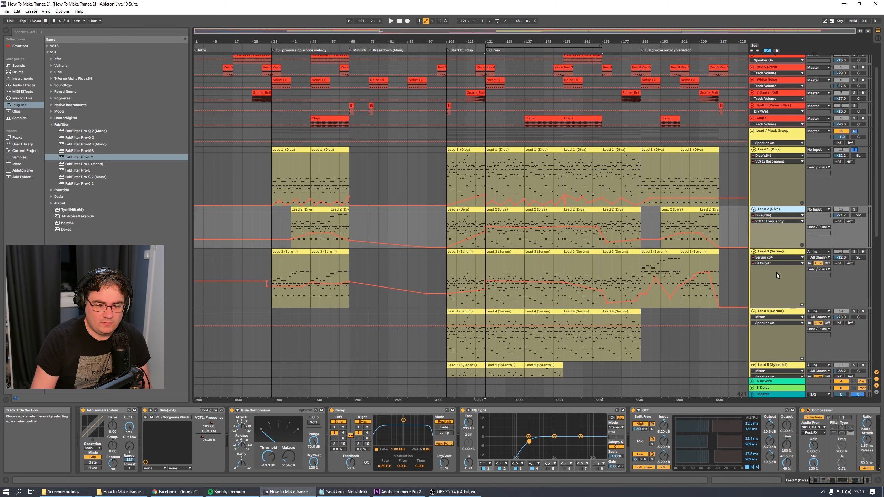
{"action": "left_click", "coordinate": [774, 221]}
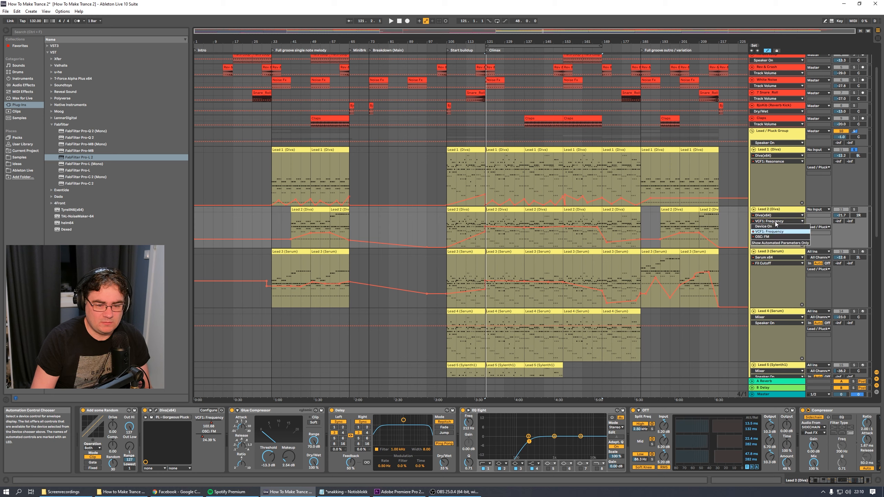
{"action": "left_click", "coordinate": [769, 237]}
Solo Lead 2 (Diva), play the climax while examining its synth's oscillator controls, then close the synth and stop.
{"action": "left_click", "coordinate": [854, 210]}
{"action": "key", "text": "space"}
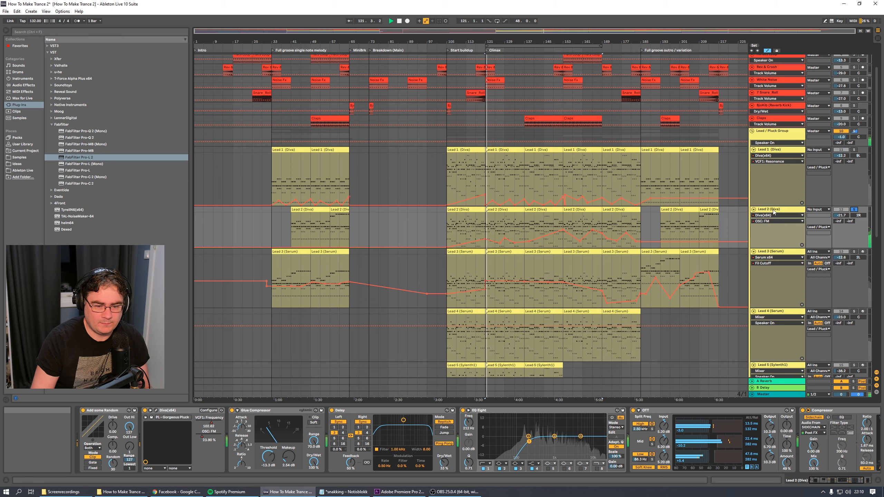
{"action": "left_click", "coordinate": [157, 410]}
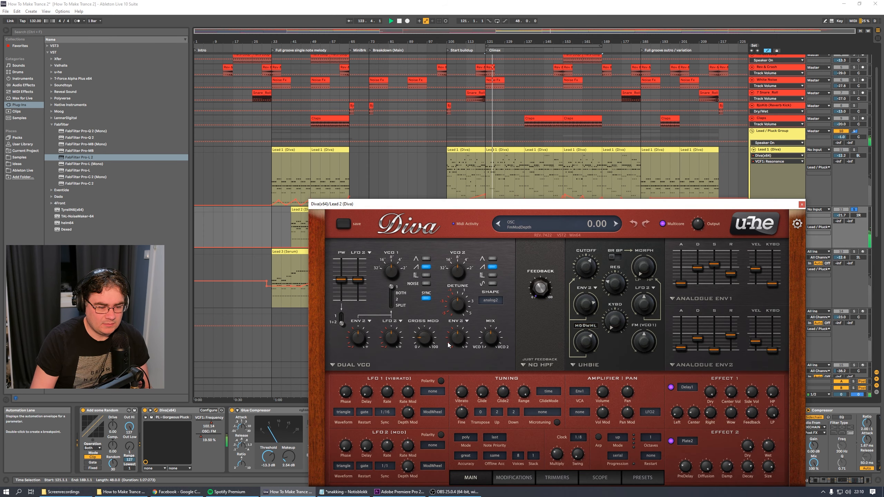
{"action": "mouse_move", "coordinate": [421, 343]}
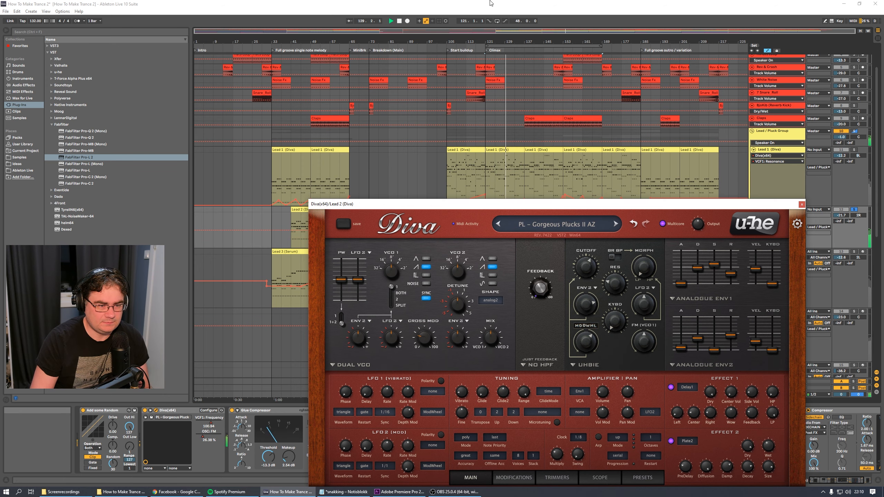
{"action": "left_click", "coordinate": [802, 204]}
{"action": "key", "text": "space"}
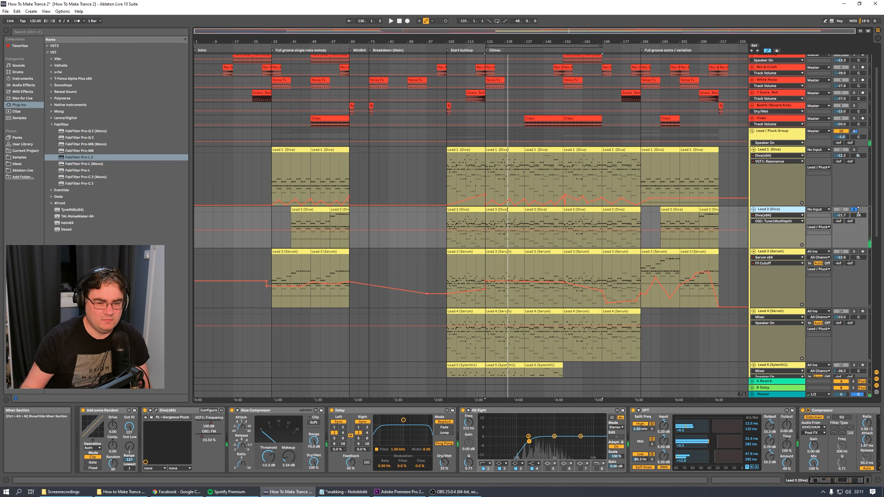
Display the OSC: FM automation on Lead 2 (Diva) and the Dist Drv automation on Lead 3 (Serum).
{"action": "left_click", "coordinate": [788, 222]}
{"action": "left_click", "coordinate": [770, 237]}
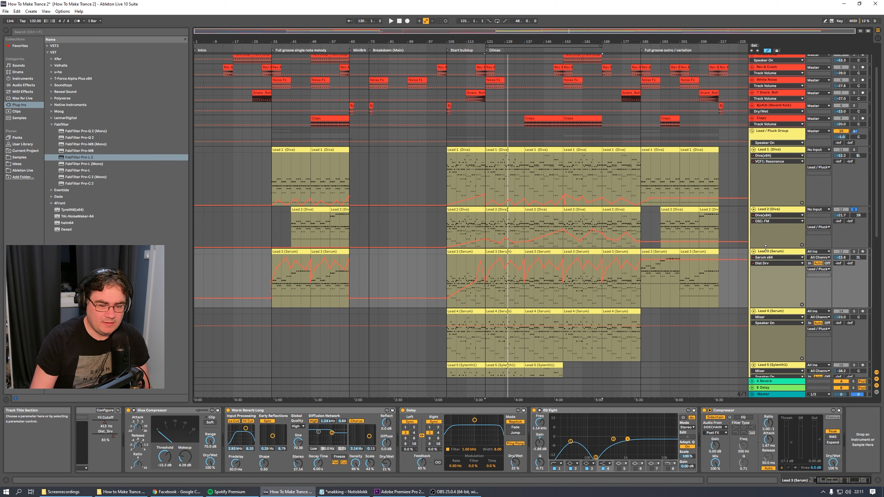
Open Lead 3's Serum synth on its effects page, play the climax with the track soloed, and close the synth.
{"action": "scroll", "coordinate": [214, 430], "scroll_direction": "left", "scroll_amount": 3}
{"action": "left_click", "coordinate": [155, 411]}
{"action": "left_click", "coordinate": [228, 88]}
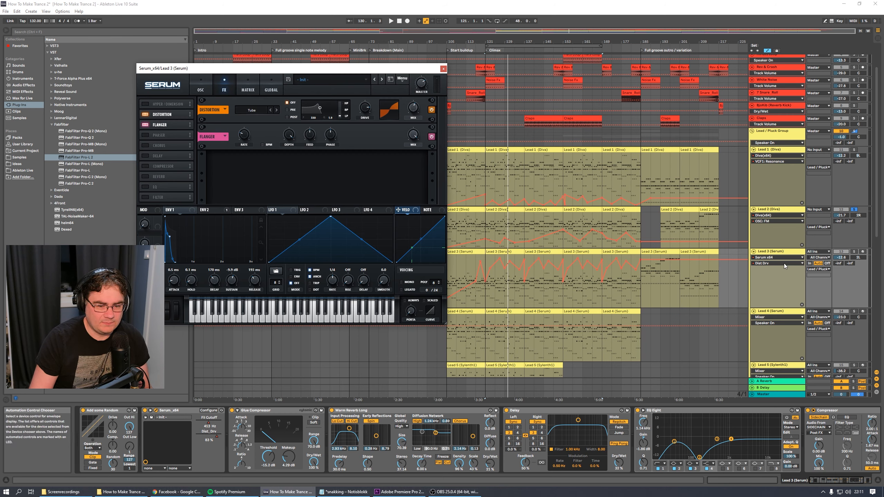
{"action": "key", "text": "space"}
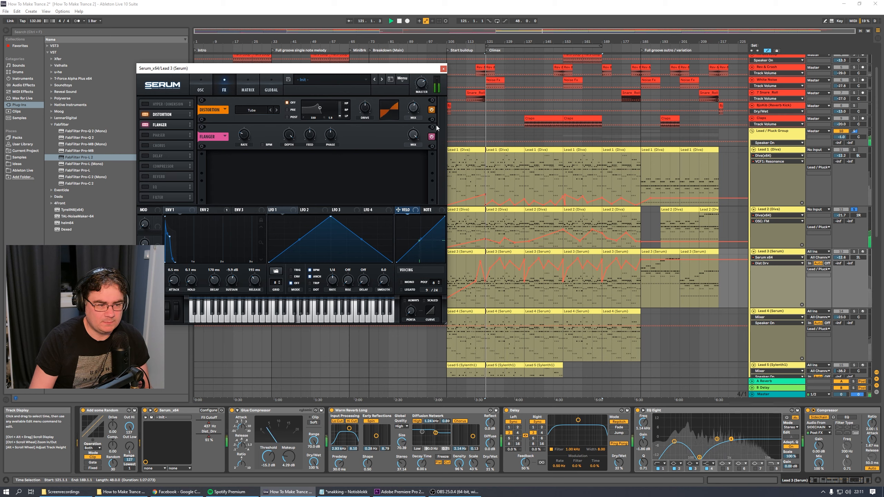
{"action": "left_click", "coordinate": [852, 252]}
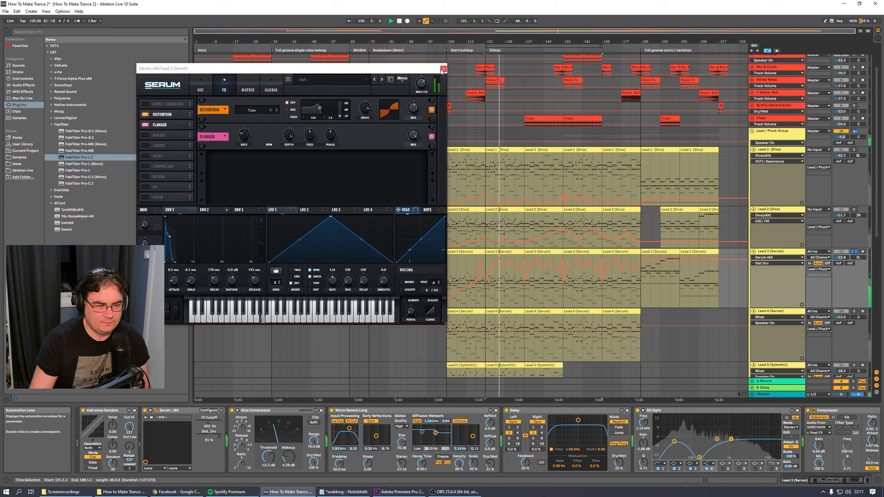
{"action": "left_click", "coordinate": [444, 69]}
Display the Fil Cutoff automation of Serum on both Lead 3 and Lead 4.
{"action": "left_click", "coordinate": [771, 264]}
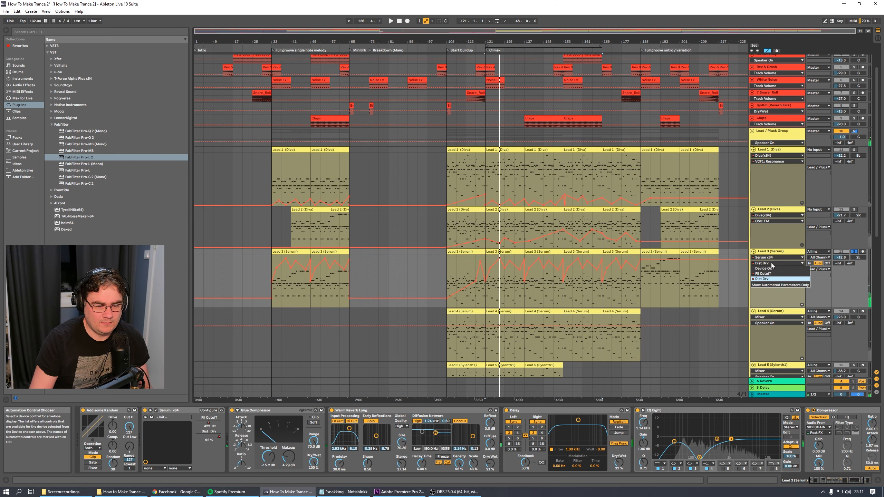
{"action": "left_click", "coordinate": [770, 274]}
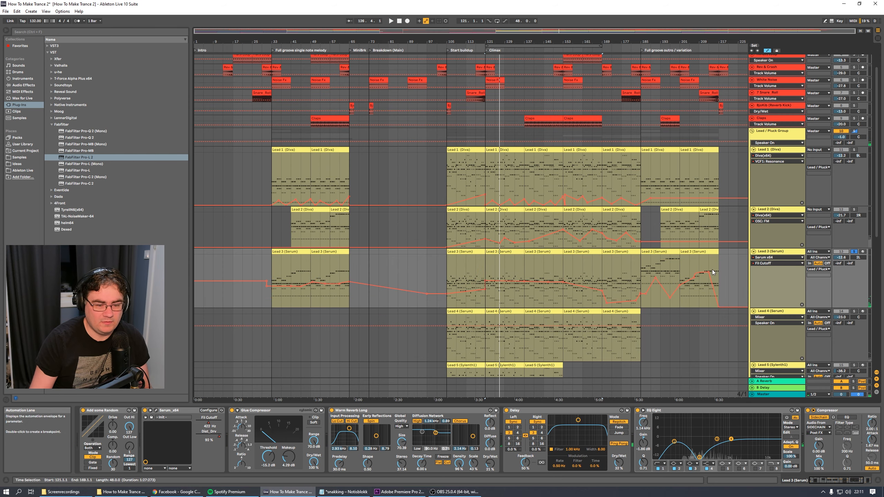
{"action": "scroll", "coordinate": [725, 281], "scroll_direction": "down", "scroll_amount": 3}
{"action": "left_click", "coordinate": [776, 262]}
{"action": "left_click", "coordinate": [767, 270]}
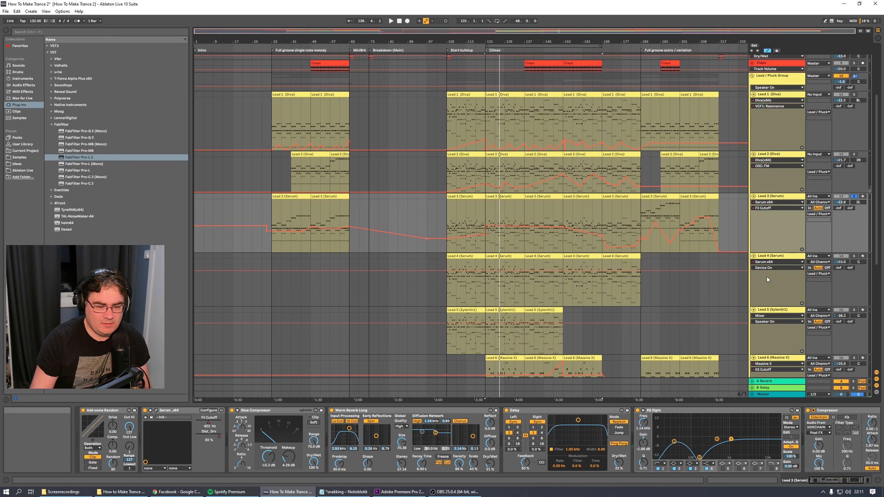
{"action": "left_click", "coordinate": [767, 268]}
{"action": "left_click", "coordinate": [769, 277]}
Display Filter A Cutoff automation on Lead 5 (Sylenth1) and the WT Pos 2 automation on Lead 6 (Massive X).
{"action": "scroll", "coordinate": [749, 297], "scroll_direction": "down", "scroll_amount": 4}
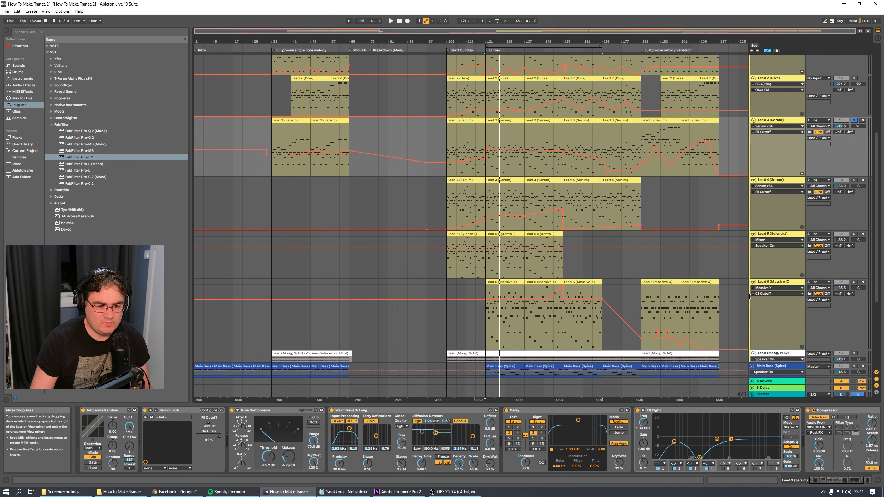
{"action": "left_click", "coordinate": [776, 240]}
{"action": "left_click", "coordinate": [771, 252]}
{"action": "left_click", "coordinate": [774, 245]}
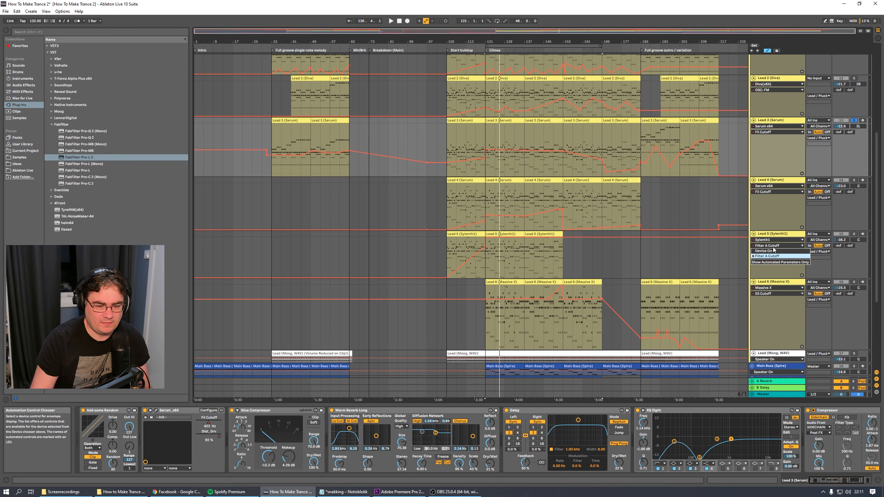
{"action": "left_click", "coordinate": [771, 256]}
{"action": "left_click", "coordinate": [770, 293]}
{"action": "left_click", "coordinate": [766, 304]}
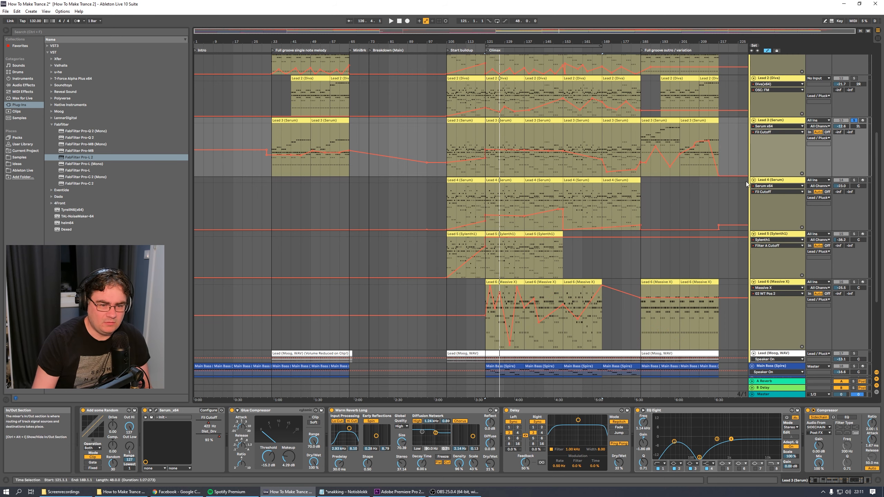
Fit all tracks into the arrangement's height and play the climax with the Lead / Pluck Group soloed and unsoloed.
{"action": "scroll", "coordinate": [746, 184], "scroll_direction": "up", "scroll_amount": 6}
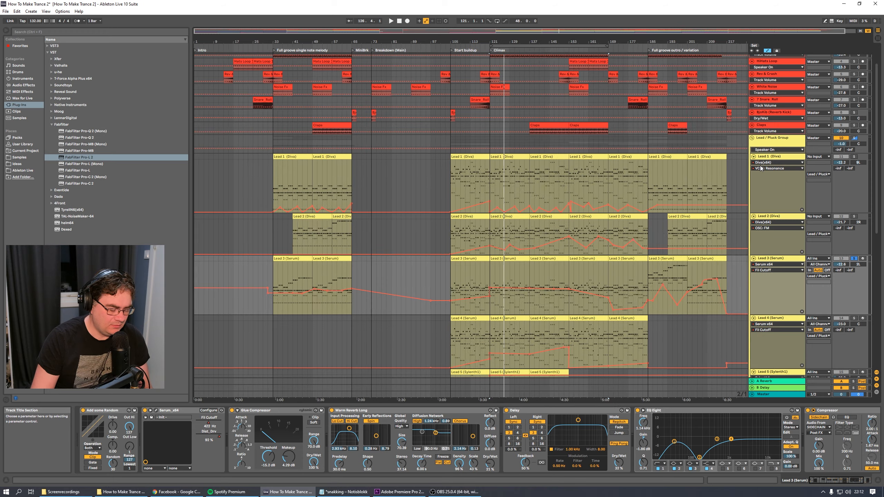
{"action": "key", "text": "h"}
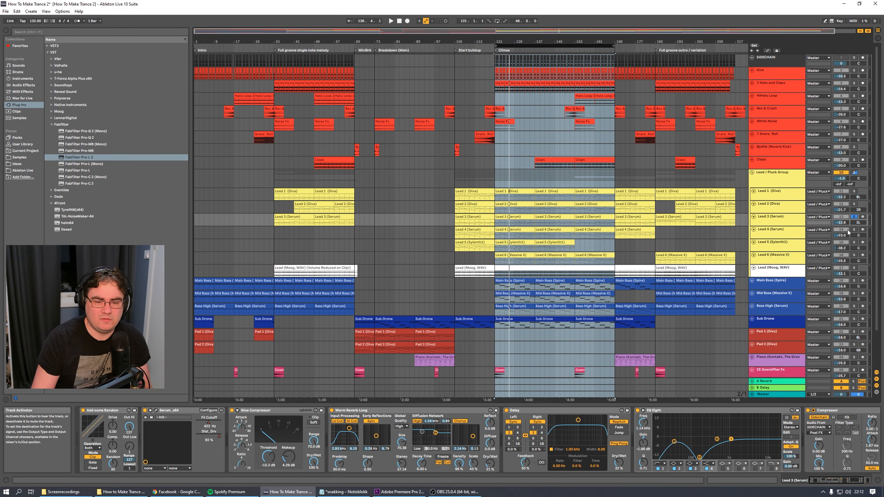
{"action": "left_click", "coordinate": [854, 173]}
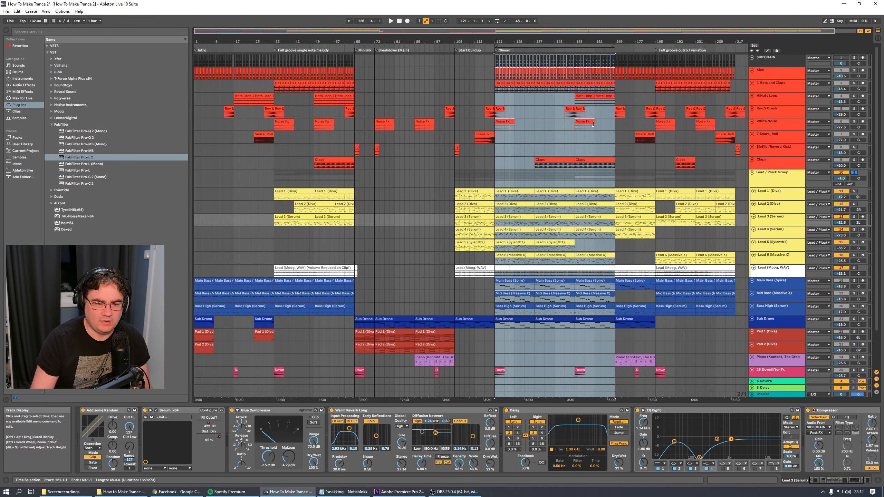
{"action": "key", "text": "space"}
{"action": "left_click", "coordinate": [854, 172]}
{"action": "key", "text": "space"}
{"action": "key", "text": "space"}
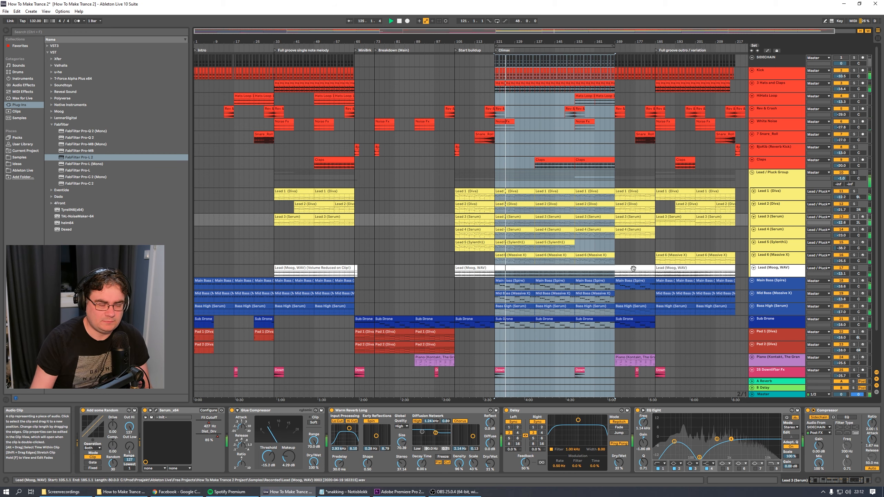
Show the automation lanes and enlarge the Main Bass (Spire), Mid Bass (Massive X) and Bass High (Serum) tracks.
{"action": "scroll", "coordinate": [565, 308], "scroll_direction": "down", "scroll_amount": 2}
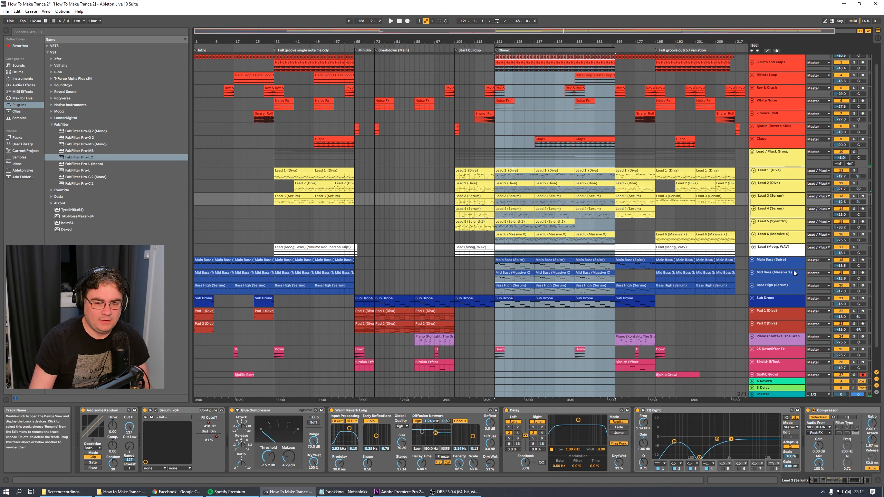
{"action": "left_click", "coordinate": [789, 264]}
{"action": "left_click_drag", "start_coordinate": [787, 269], "coordinate": [790, 287]}
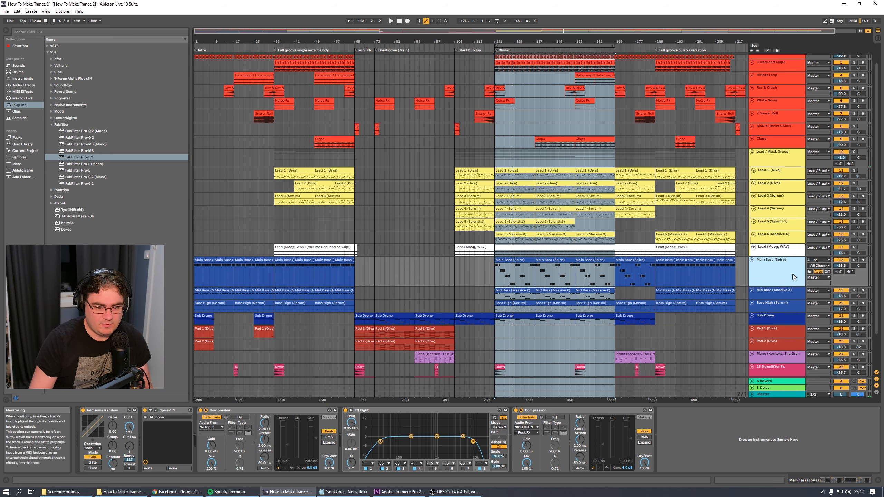
{"action": "key", "text": "a"}
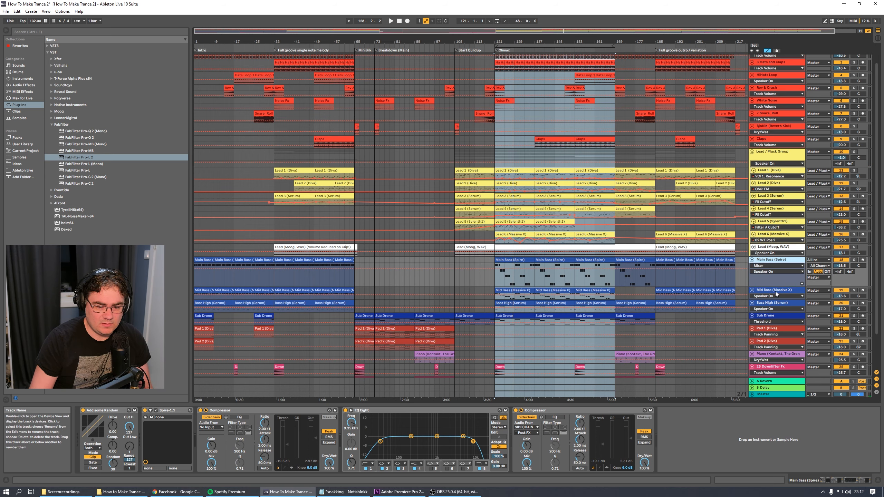
{"action": "left_click_drag", "start_coordinate": [776, 300], "coordinate": [773, 323]}
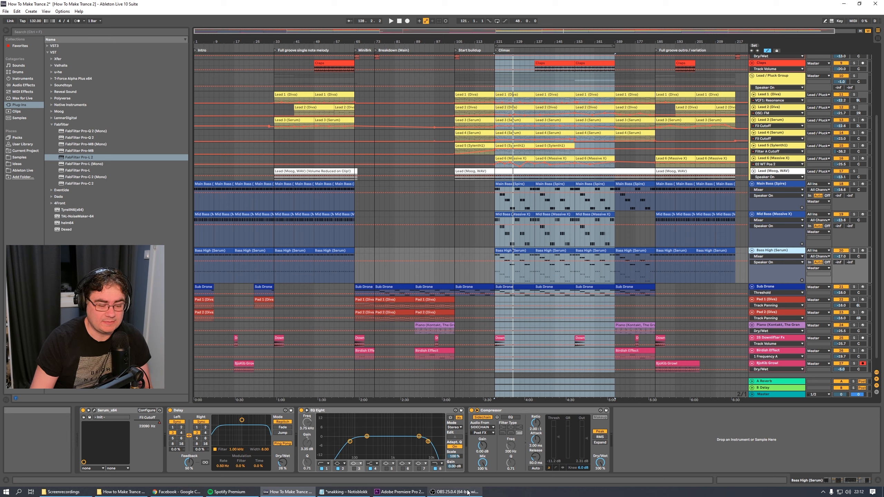
Fit the tracks back into the arrangement's height and examine the devices on Pad 1 (Diva) and Pad 2 (Diva), including Warm Up Lows.
{"action": "key", "text": "h"}
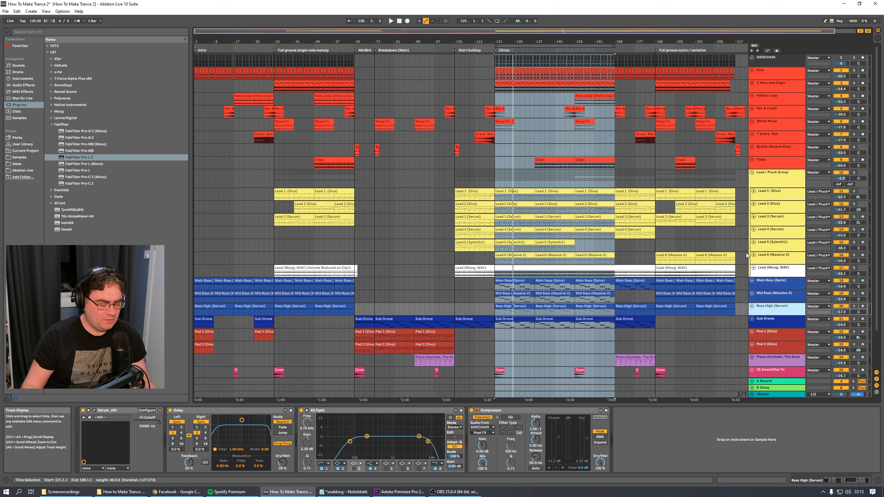
{"action": "scroll", "coordinate": [876, 270], "scroll_direction": "down", "scroll_amount": 3}
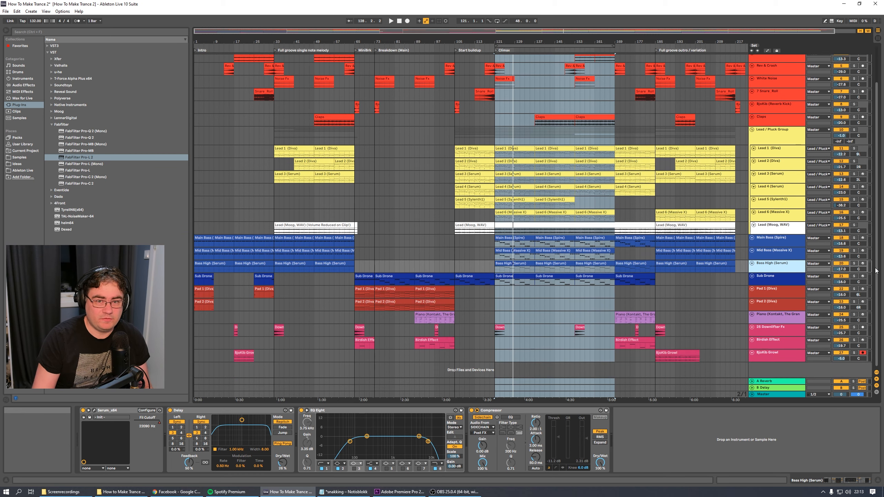
{"action": "left_click", "coordinate": [775, 294]}
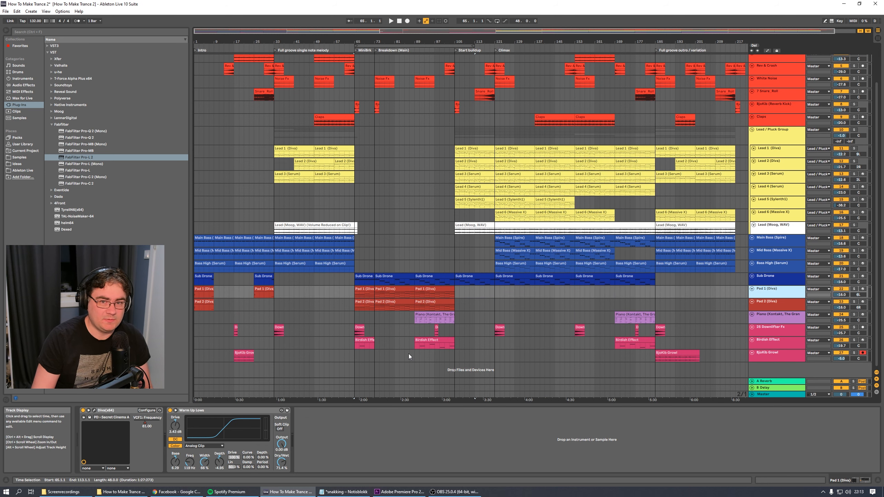
{"action": "left_click", "coordinate": [199, 411]}
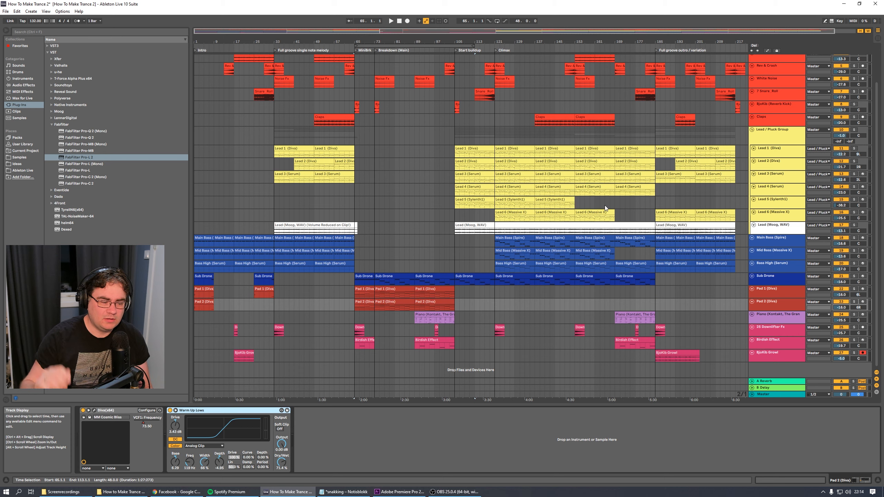
Play the breakdown with the loop starting at bar 65 and at bar 89, stop, and move the loop start to bar 73.
{"action": "left_click", "coordinate": [362, 46]}
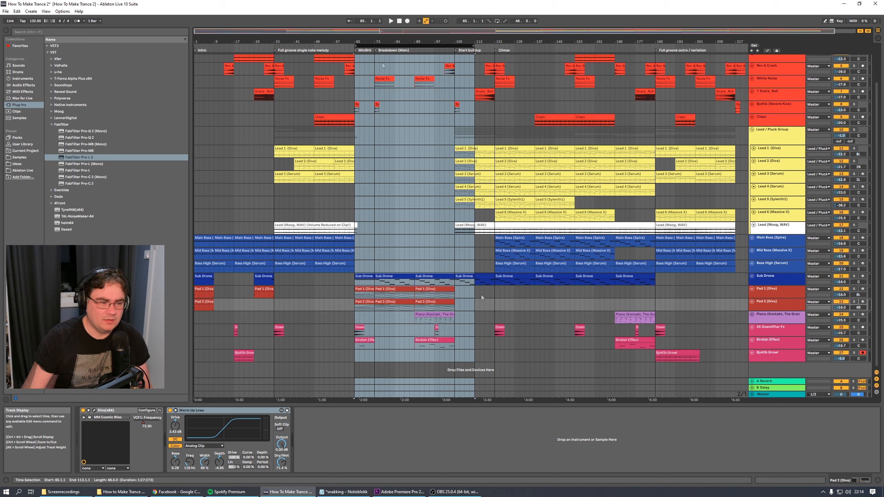
{"action": "key", "text": "space"}
{"action": "left_click_drag", "start_coordinate": [356, 46], "coordinate": [456, 50]}
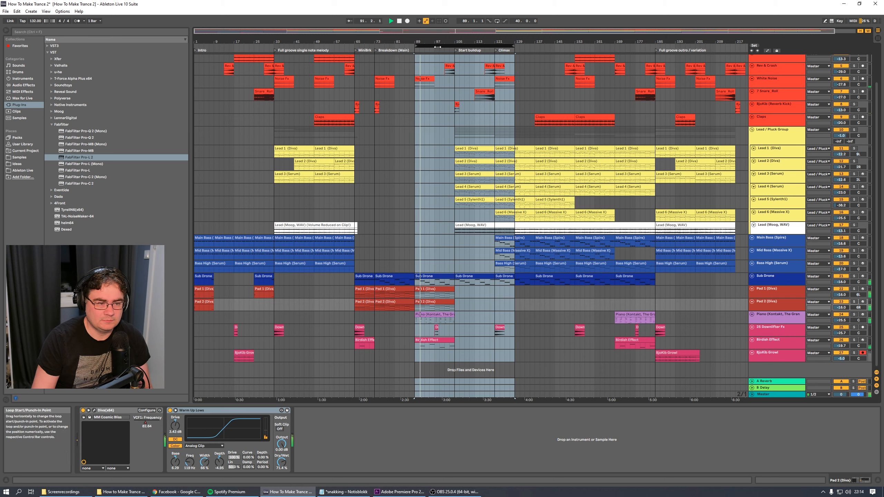
{"action": "key", "text": "space"}
{"action": "left_click_drag", "start_coordinate": [438, 46], "coordinate": [397, 47]}
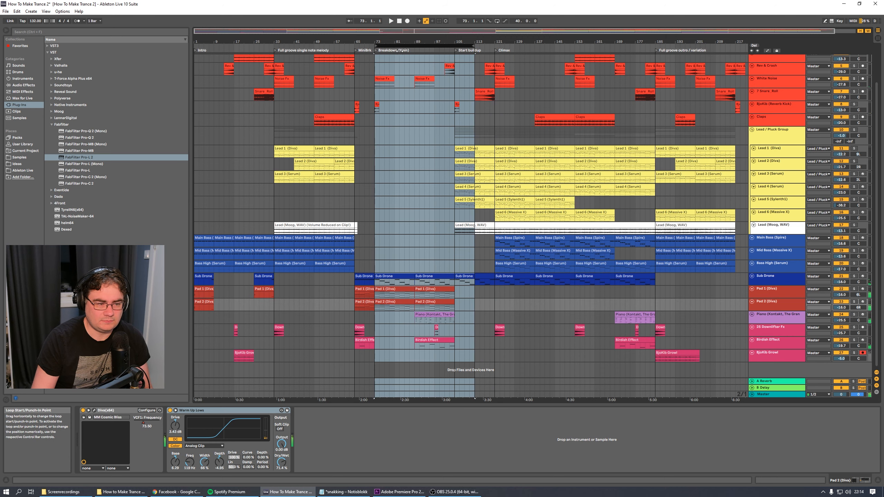
Show the devices of the Growl track and the master track, and select the climax loop from bar 121.
{"action": "left_click", "coordinate": [786, 351]}
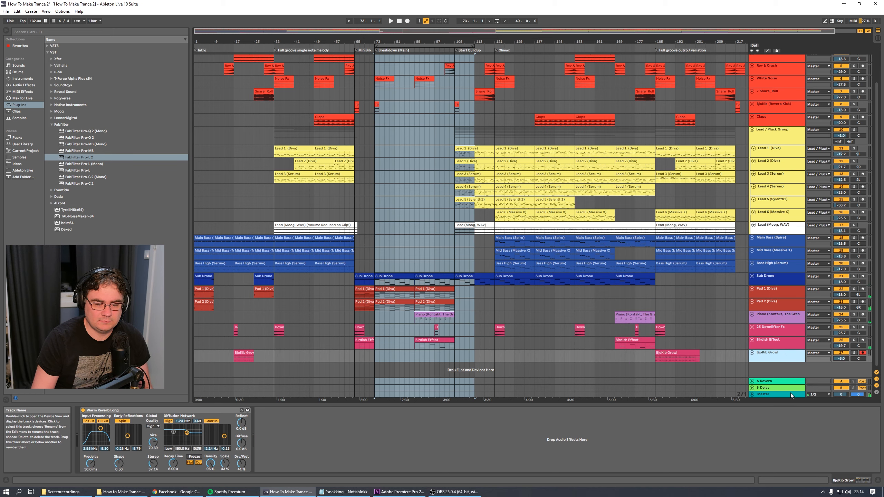
{"action": "left_click", "coordinate": [789, 396]}
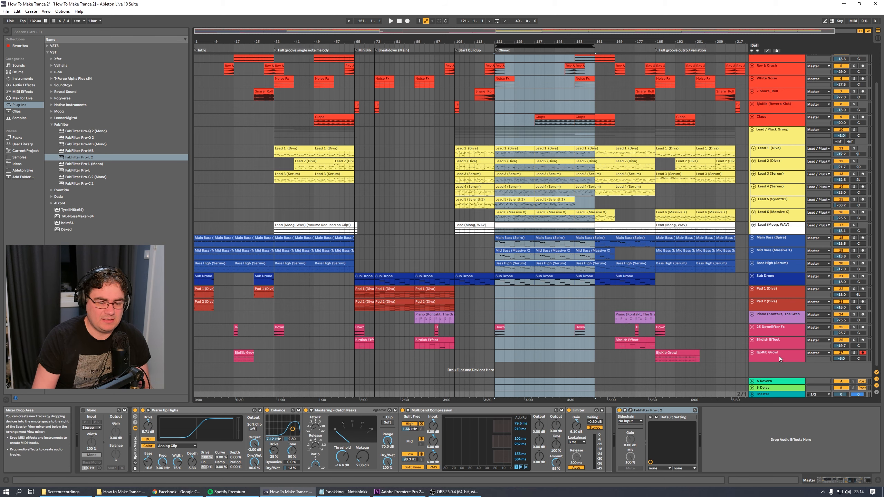
{"action": "left_click", "coordinate": [772, 395]}
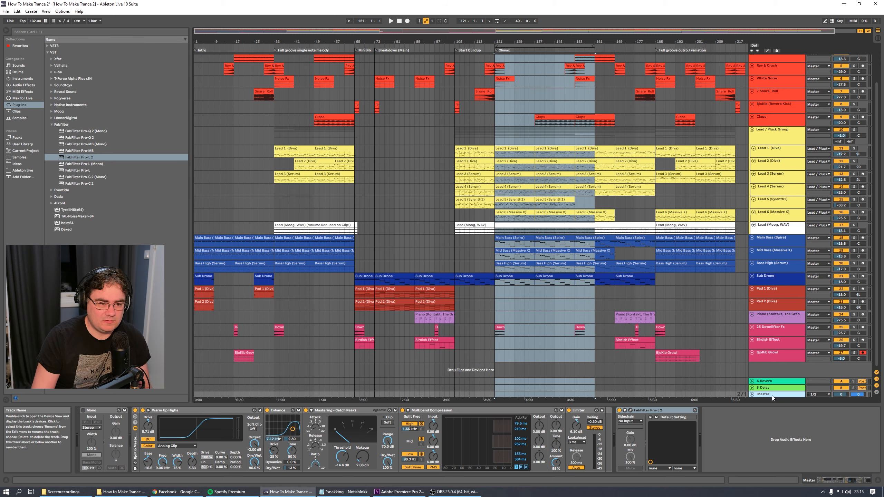
{"action": "mouse_move", "coordinate": [518, 47]}
{"action": "left_mouse_down"}
{"action": "mouse_move", "coordinate": [477, 50]}
{"action": "mouse_move", "coordinate": [518, 52]}
{"action": "left_mouse_up"}
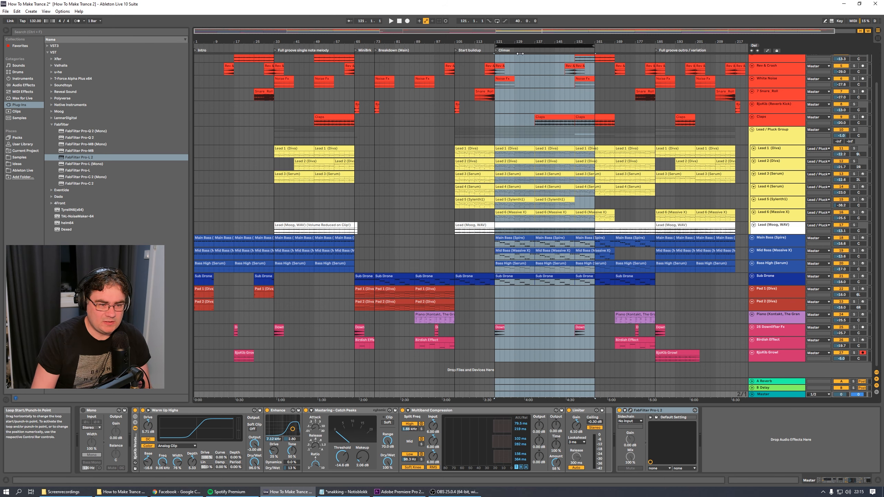
Delete FabFilter Pro-L 2 from the master while the climax plays with the master chain rack bypassed, and re-enable the rack.
{"action": "left_click", "coordinate": [135, 413]}
{"action": "key", "text": "space"}
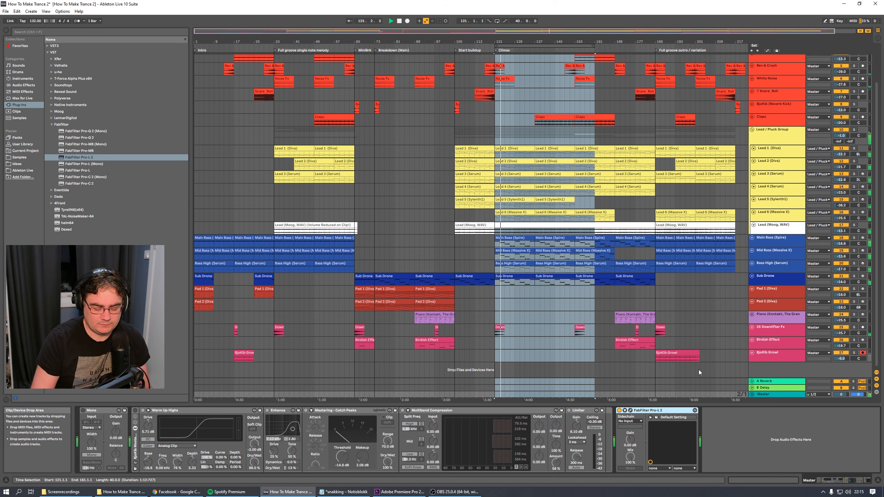
{"action": "key", "text": "Delete"}
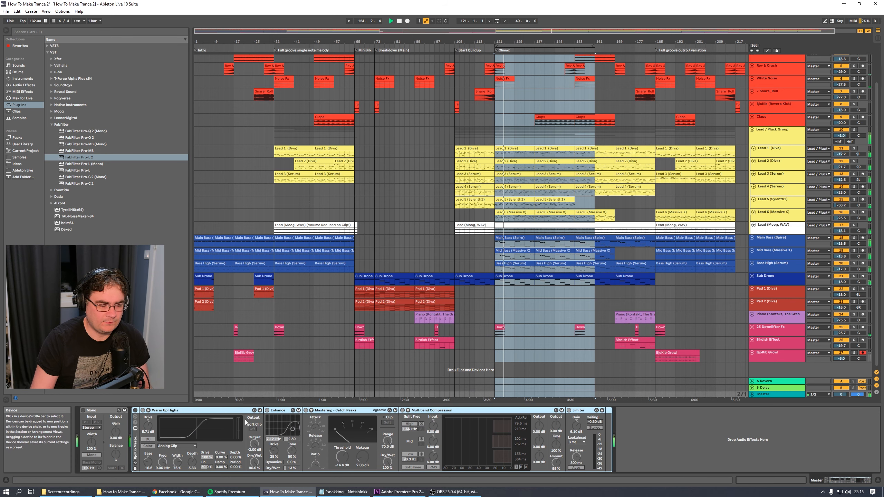
{"action": "left_click", "coordinate": [136, 411]}
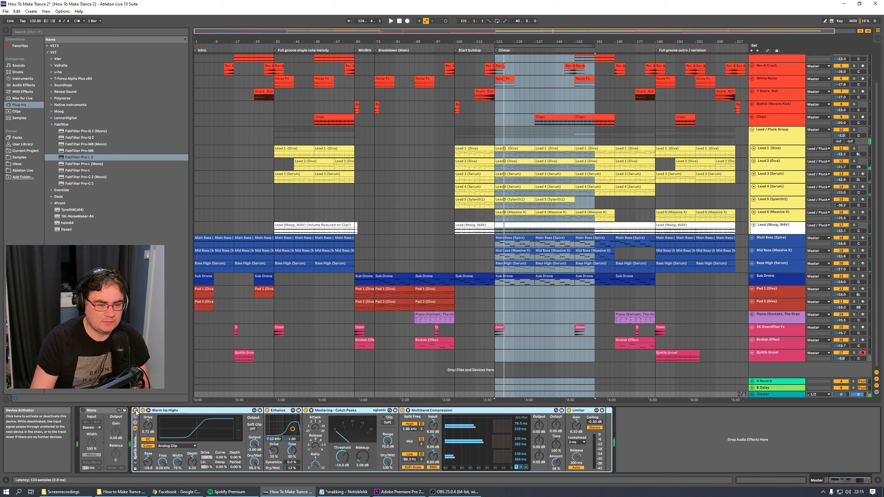
Play the climax from bar 121, compare it with the master chain rack off and on, and stop with the rack enabled.
{"action": "key", "text": "space"}
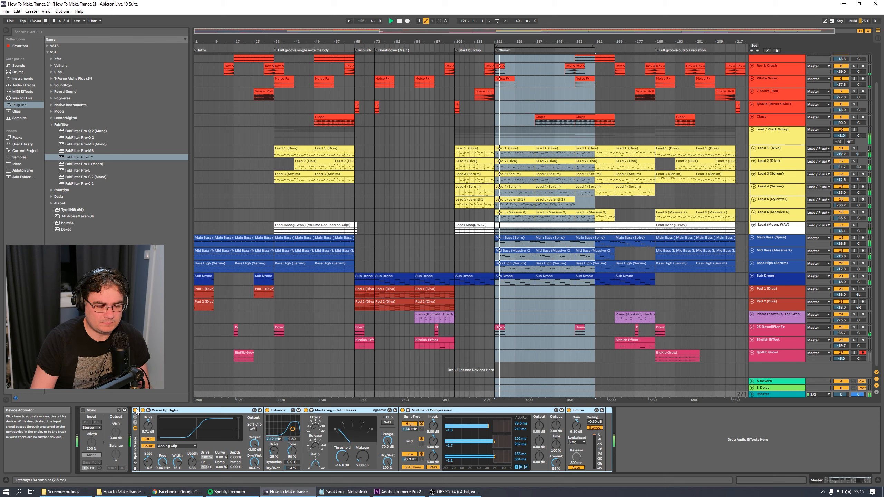
{"action": "left_click", "coordinate": [135, 410]}
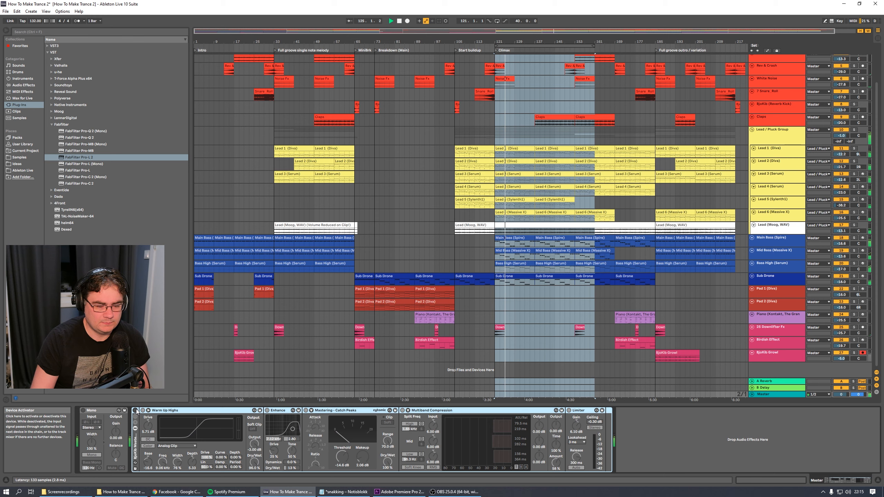
{"action": "left_click", "coordinate": [135, 410]}
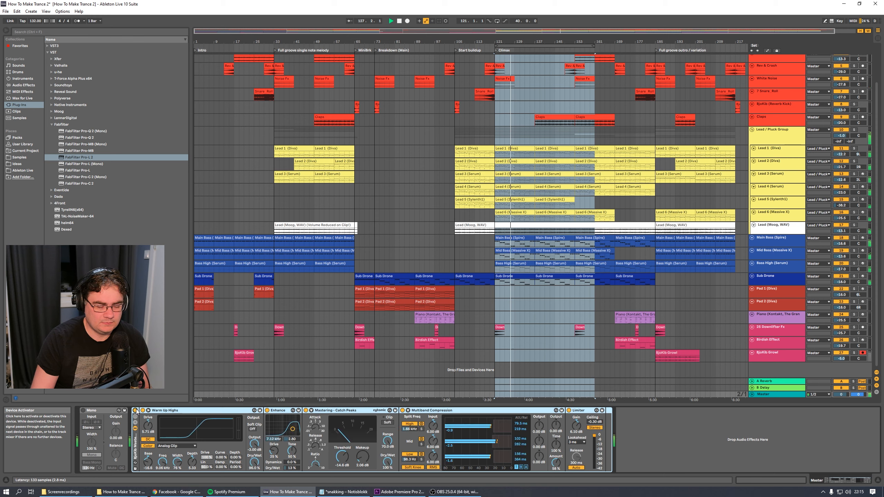
{"action": "key", "text": "space"}
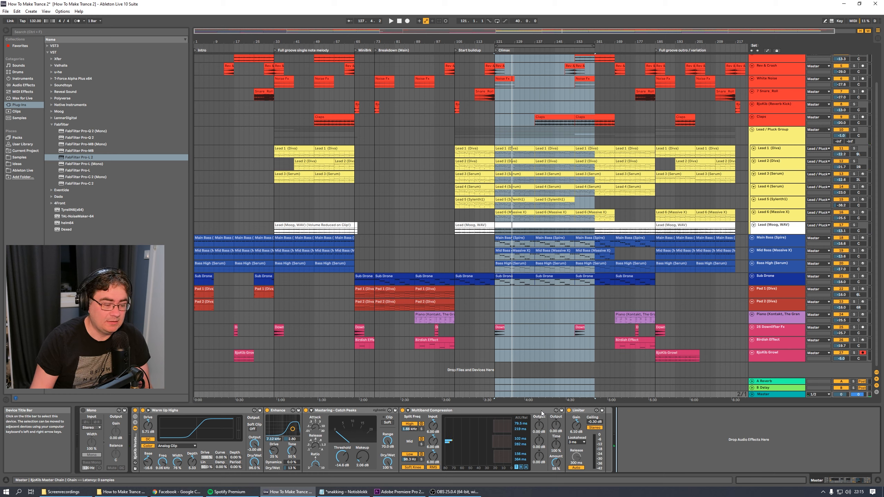
Examine the Warm Up Highs and Enhance devices in the master chain, playing the climax briefly from bar 121.
{"action": "left_click", "coordinate": [187, 411]}
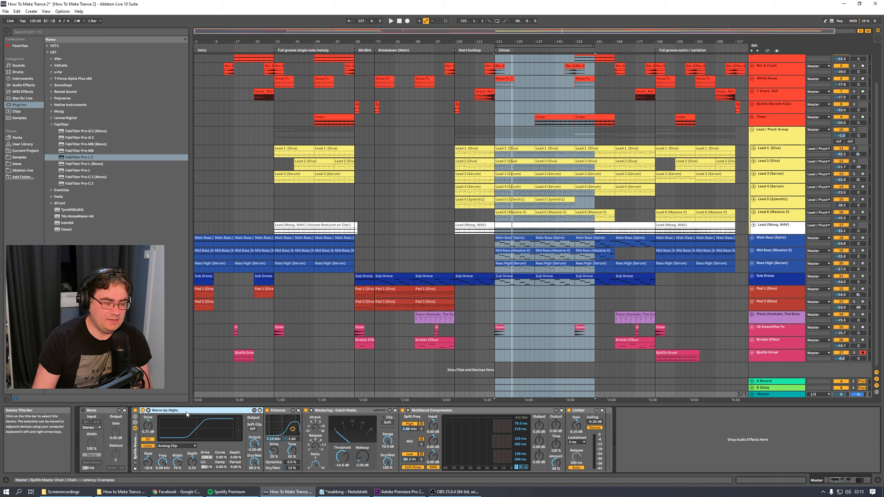
{"action": "left_click", "coordinate": [288, 411]}
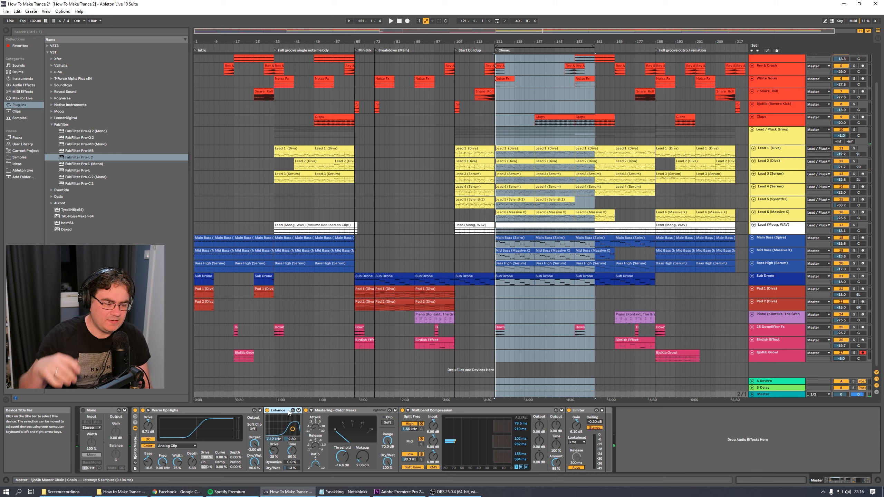
{"action": "key", "text": "space"}
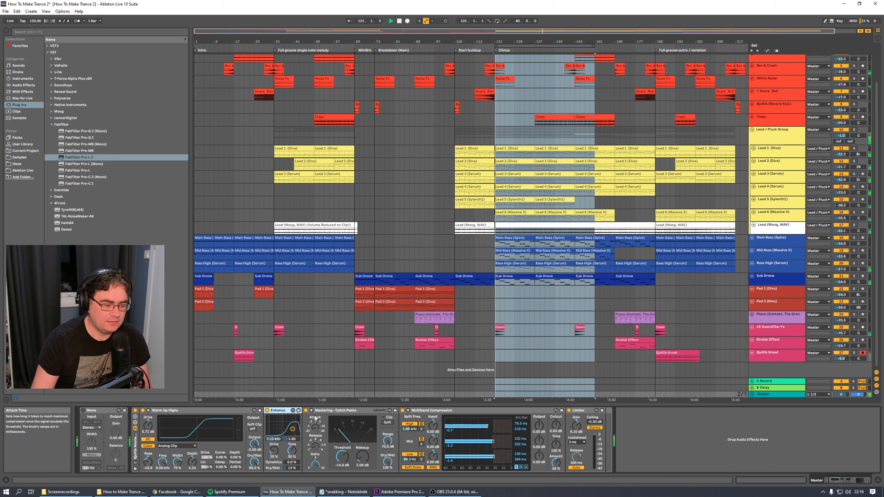
{"action": "key", "text": "space"}
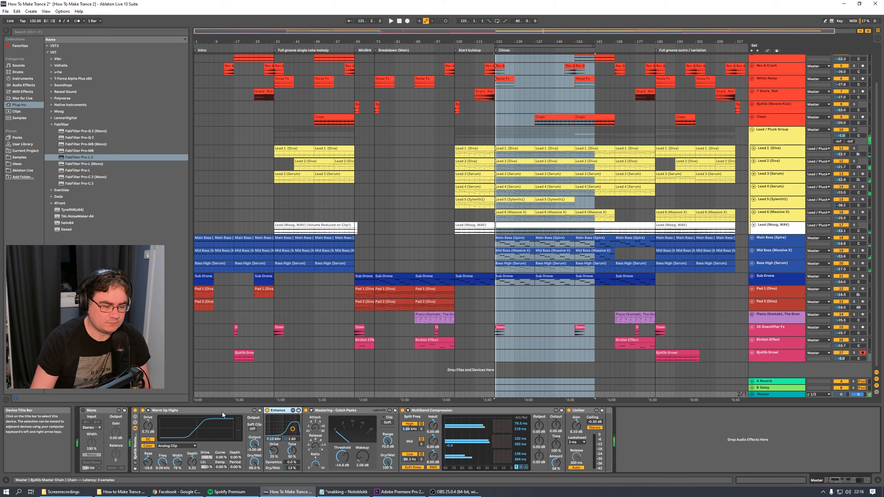
Collapse the FabFilter folder and play the climax with Mastering - Catch Peaks selected to examine its compression meter, and stop.
{"action": "left_click", "coordinate": [336, 412]}
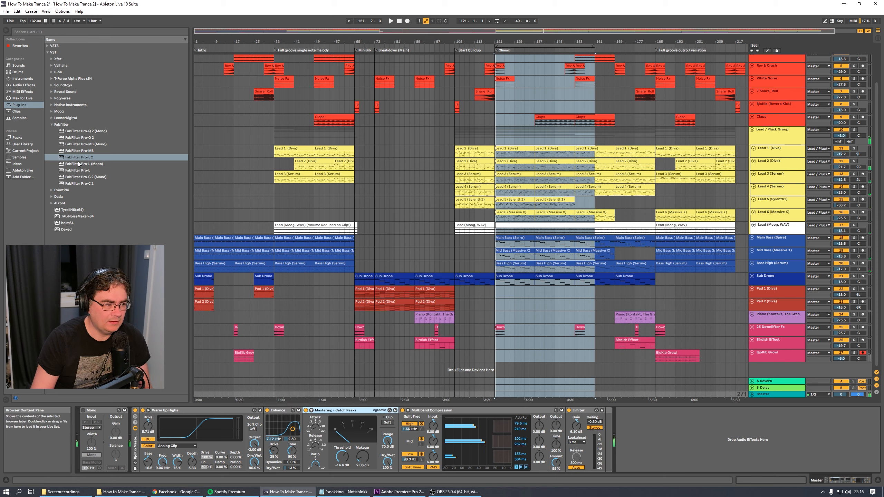
{"action": "left_click", "coordinate": [51, 124]}
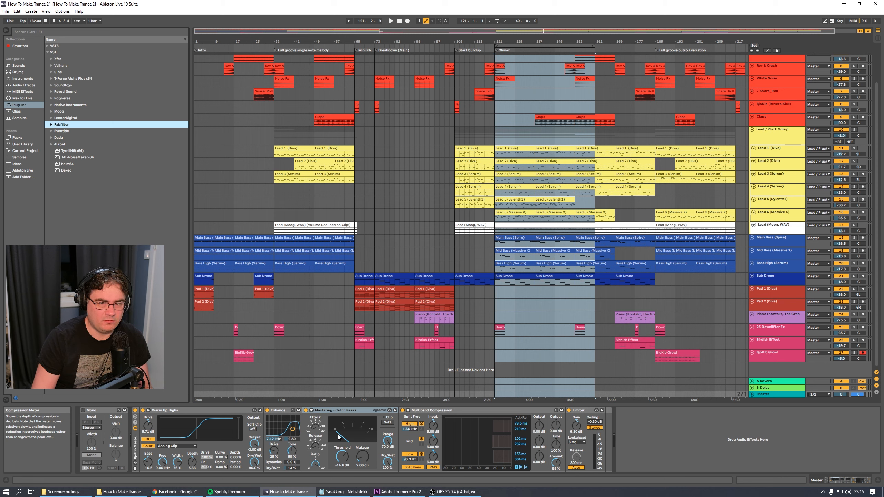
{"action": "key", "text": "space"}
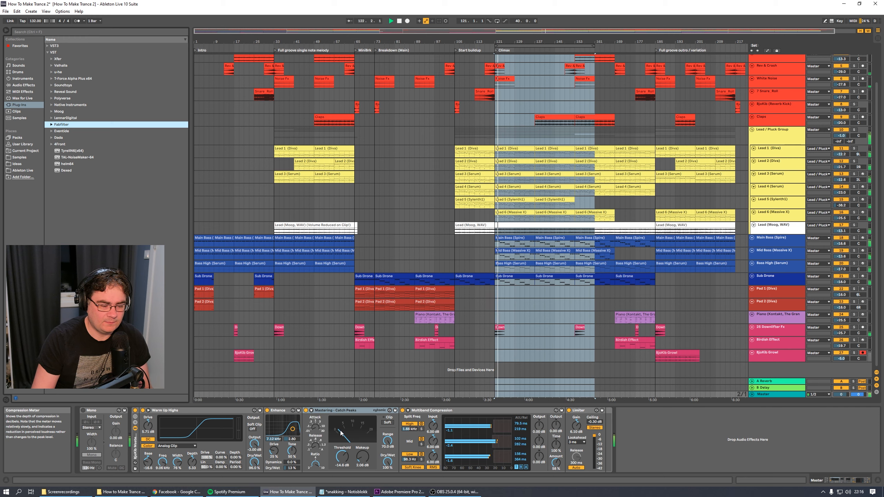
{"action": "key", "text": "space"}
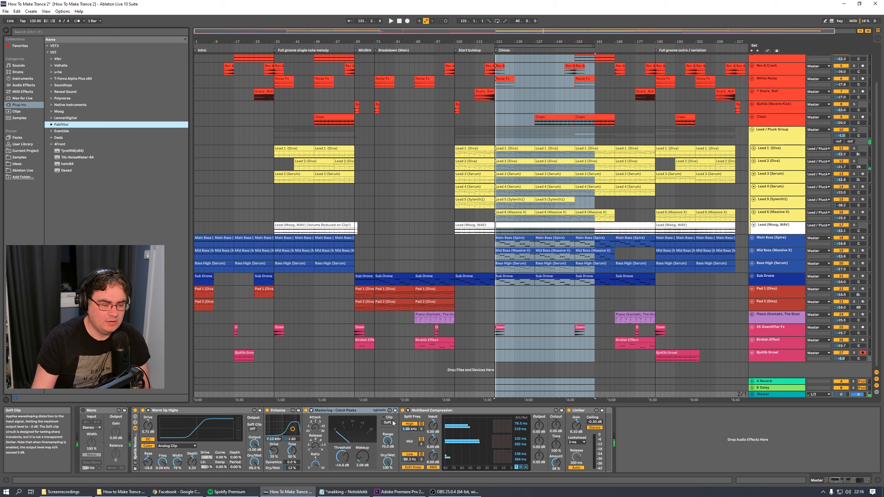
Examine the Multiband Compression and Limiter devices of the master chain while playing parts of the climax, and stop.
{"action": "left_click", "coordinate": [418, 433]}
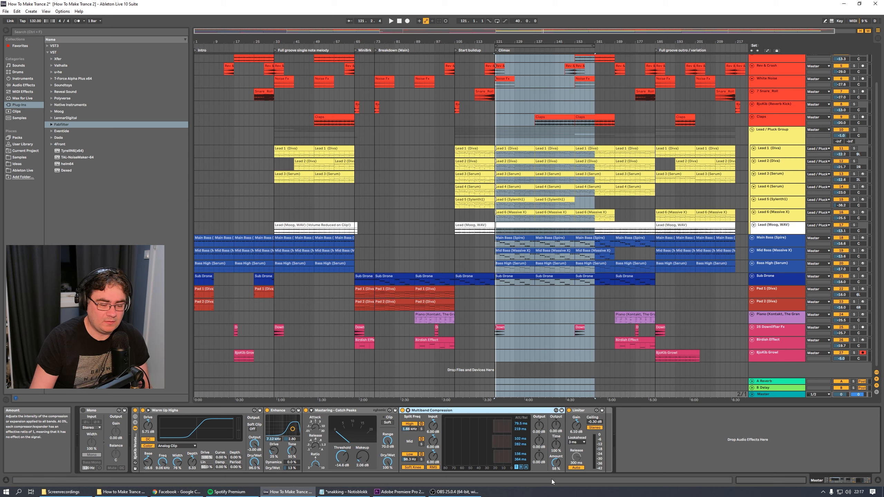
{"action": "key", "text": "space"}
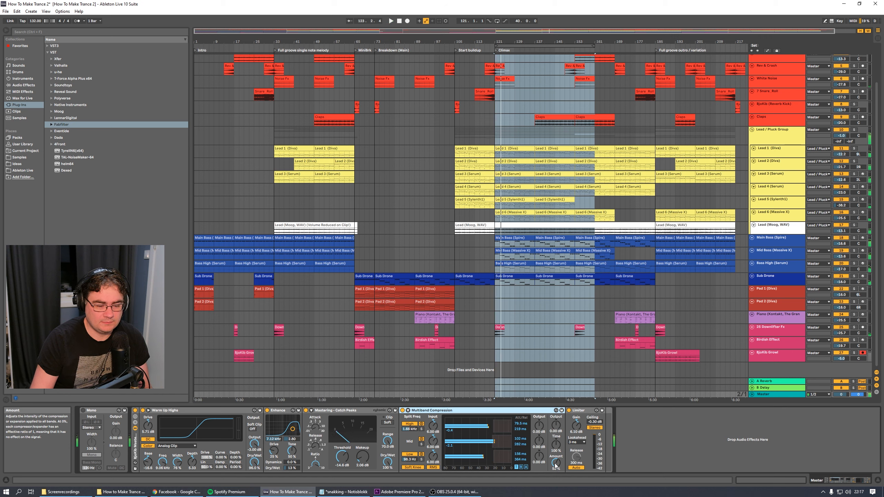
{"action": "left_click", "coordinate": [589, 411]}
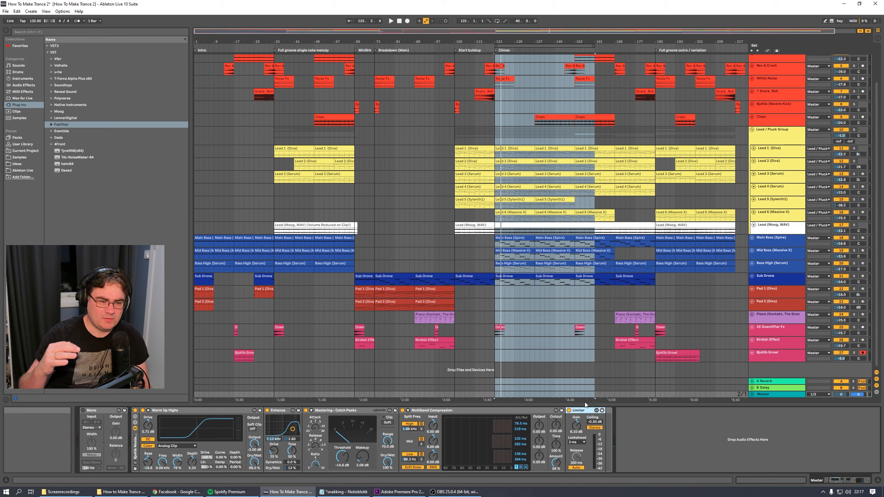
{"action": "key", "text": "space"}
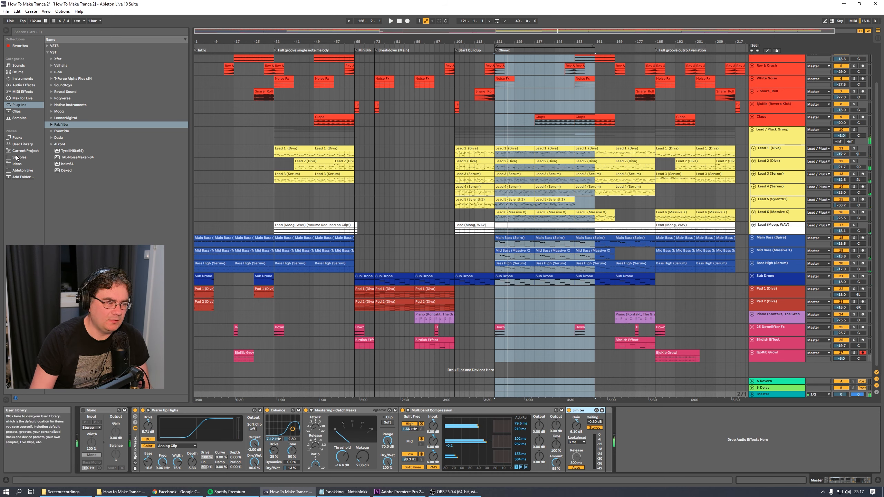
Load FabFilter Pro-L 2 from the FabFilter folder onto the master track after the Limiter.
{"action": "left_click", "coordinate": [51, 124]}
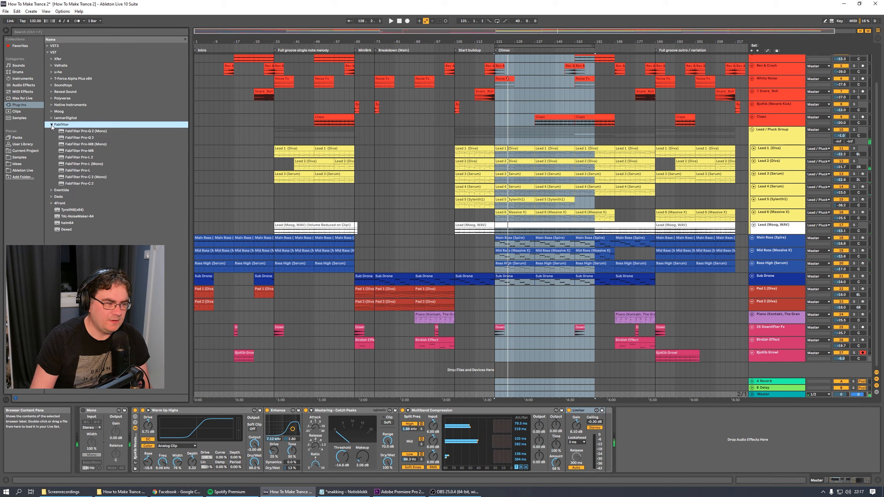
{"action": "left_click", "coordinate": [78, 170]}
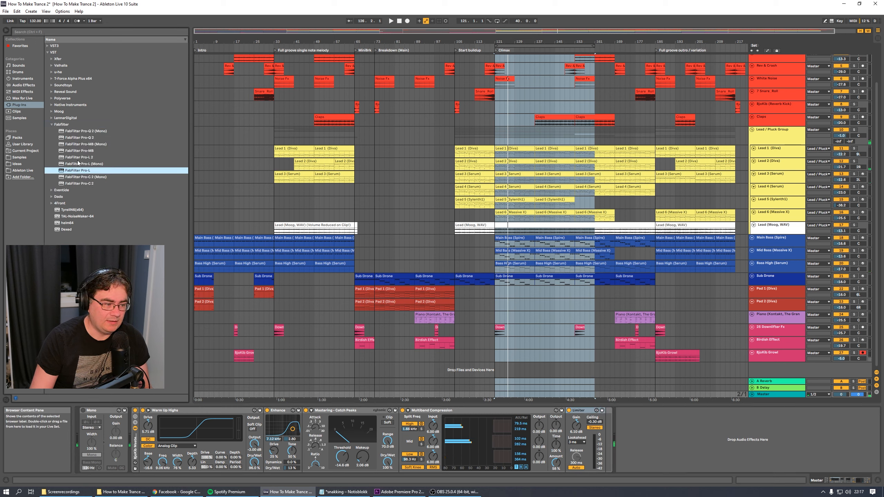
{"action": "left_click", "coordinate": [71, 159]}
{"action": "left_click_drag", "start_coordinate": [74, 160], "coordinate": [678, 424]}
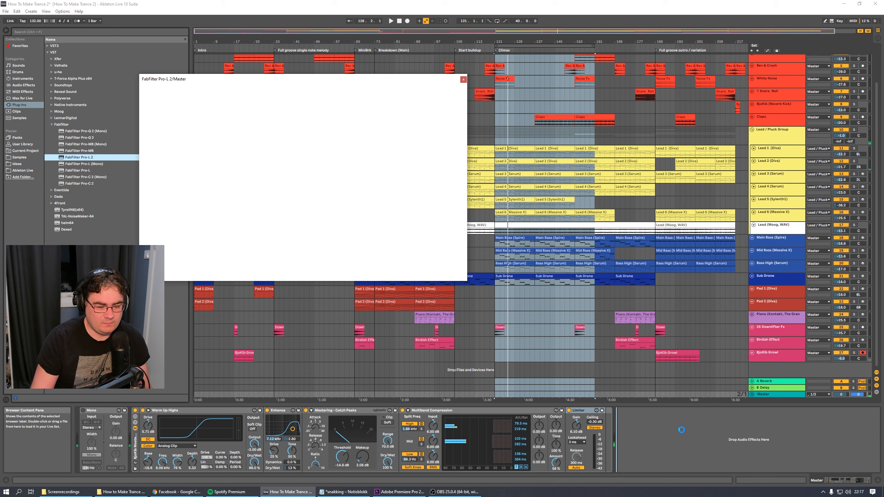
{"action": "left_click_drag", "start_coordinate": [288, 79], "coordinate": [262, 144]}
Select the climax loop from bar 121, enlarge the Pro-L 2 interface to Large and reposition its window.
{"action": "left_click", "coordinate": [501, 46]}
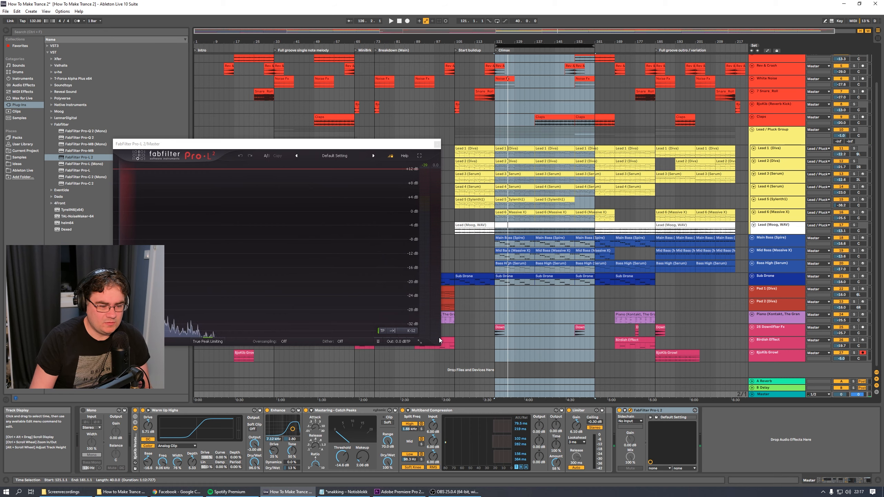
{"action": "left_click", "coordinate": [419, 342]}
{"action": "left_click", "coordinate": [419, 342]}
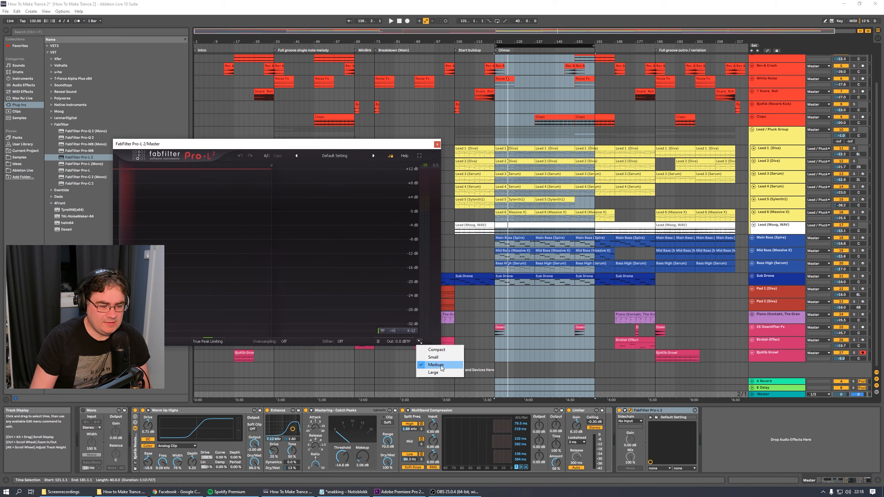
{"action": "left_click", "coordinate": [430, 367]}
{"action": "left_click_drag", "start_coordinate": [329, 149], "coordinate": [477, 69]}
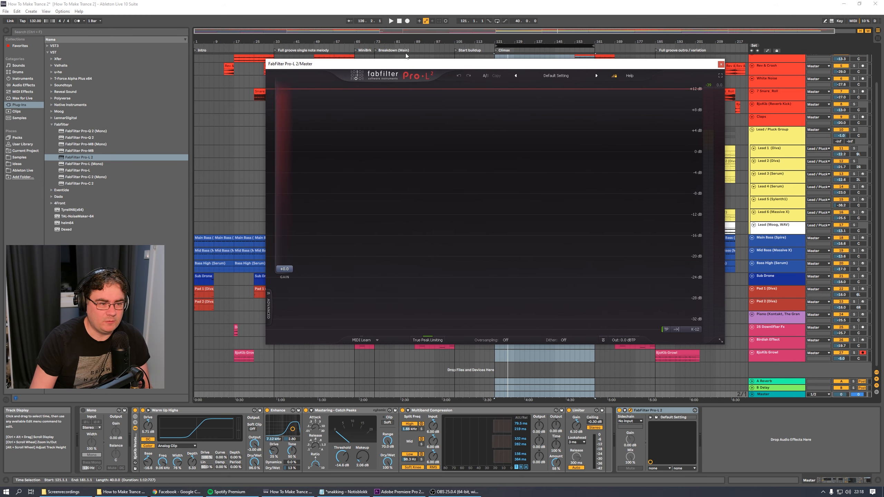
Play the climax to check the levels in Pro-L 2, close its window and delete it from the master.
{"action": "left_click", "coordinate": [391, 21]}
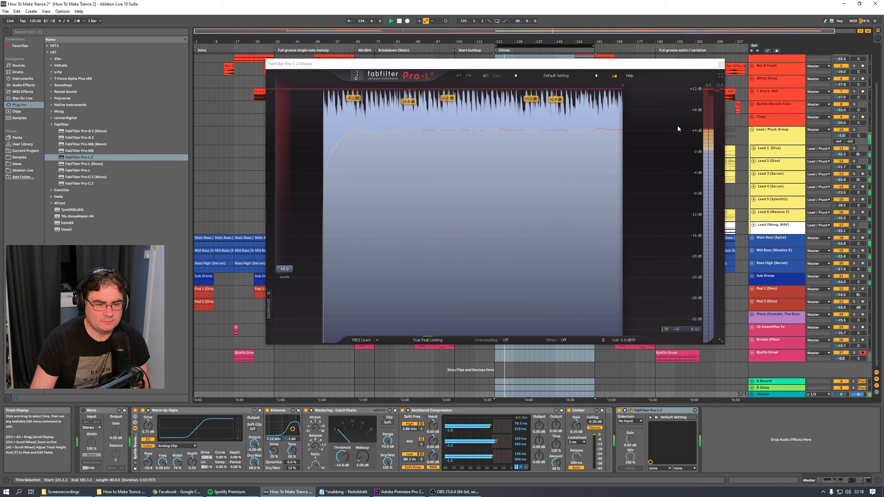
{"action": "left_click", "coordinate": [721, 65]}
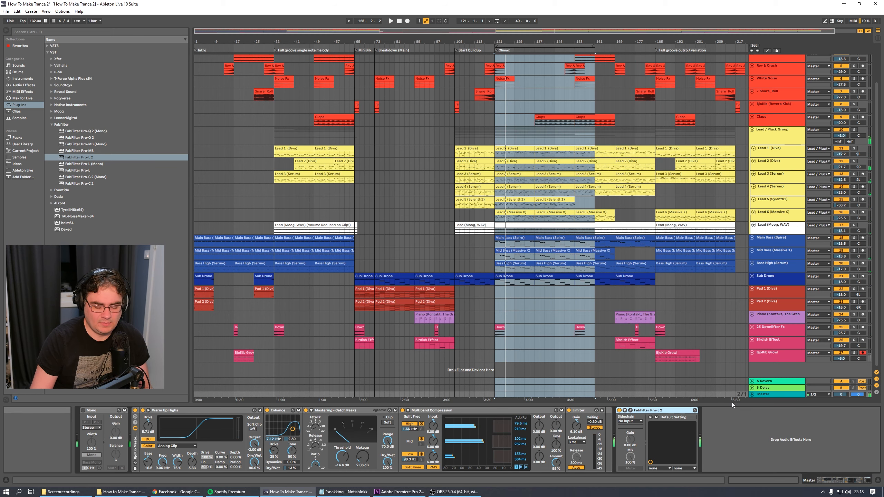
{"action": "key", "text": "Delete"}
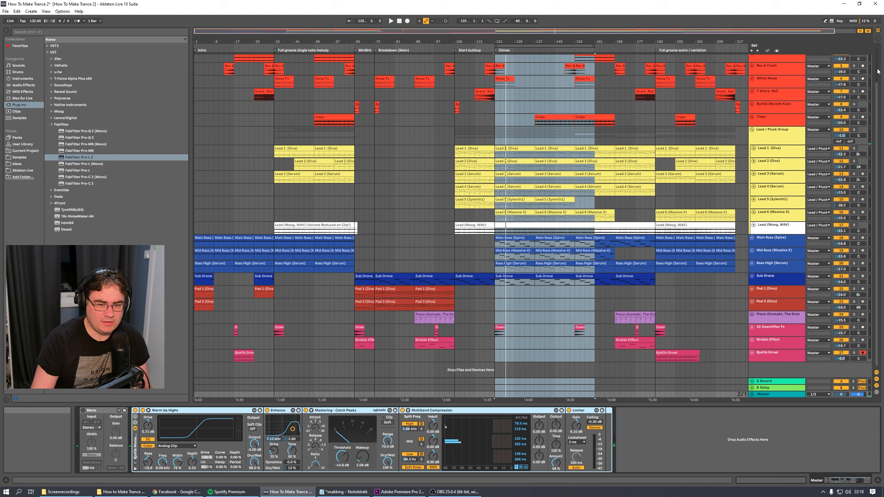
Show the devices of the SIDECHAIN track, the Growl track and the master track in turn.
{"action": "scroll", "coordinate": [814, 65], "scroll_direction": "up", "scroll_amount": 3}
{"action": "left_click", "coordinate": [780, 61]}
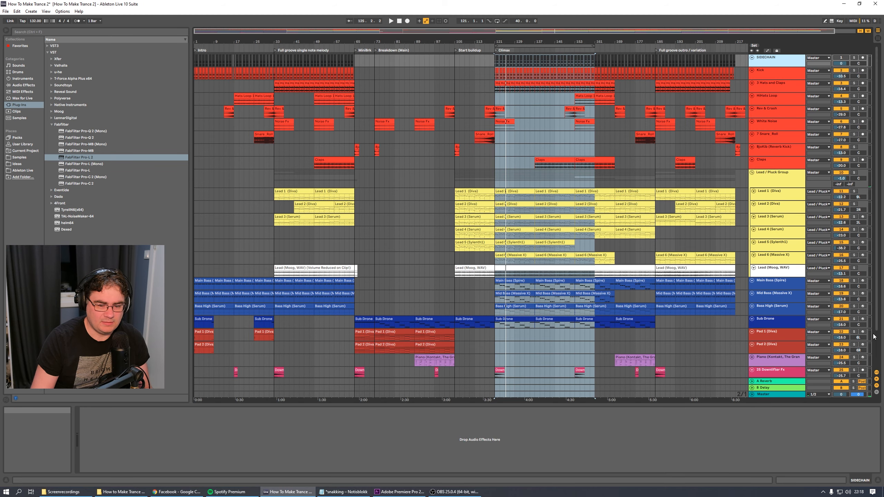
{"action": "scroll", "coordinate": [818, 244], "scroll_direction": "down", "scroll_amount": 3}
{"action": "left_click", "coordinate": [768, 357]}
{"action": "left_click", "coordinate": [766, 395]}
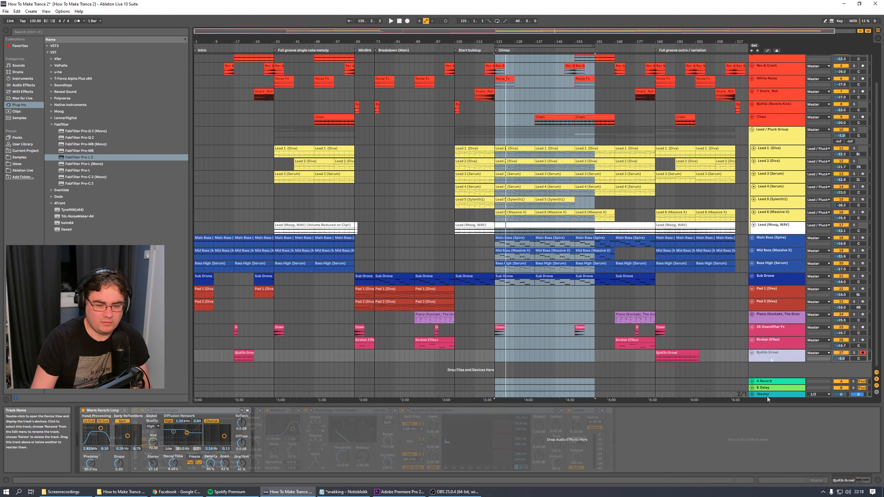
{"action": "scroll", "coordinate": [522, 209], "scroll_direction": "up", "scroll_amount": 3}
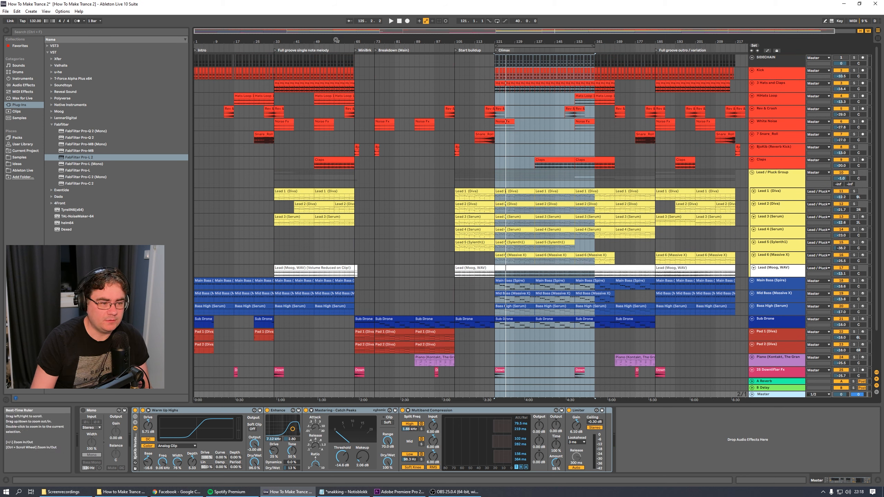
Play the breakdown, the buildup and the climax by moving the loop start to bars 73, 105 and 121.
{"action": "left_click_drag", "start_coordinate": [505, 46], "coordinate": [395, 70]}
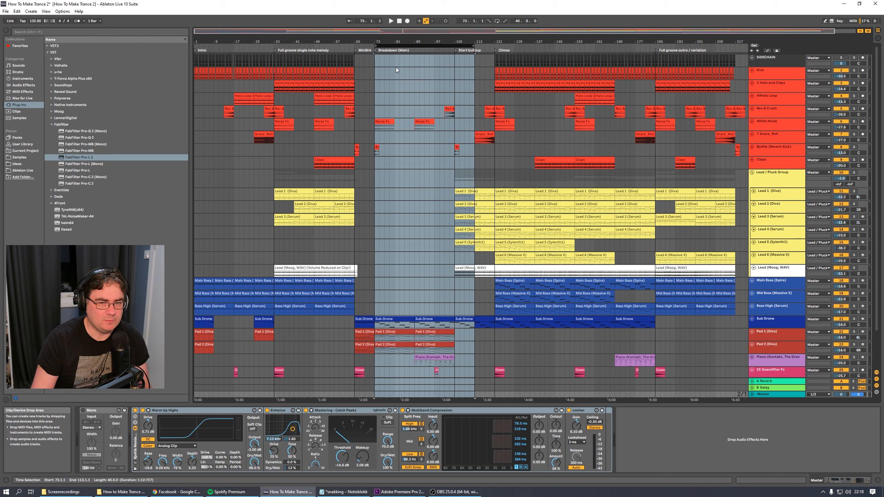
{"action": "key", "text": "space"}
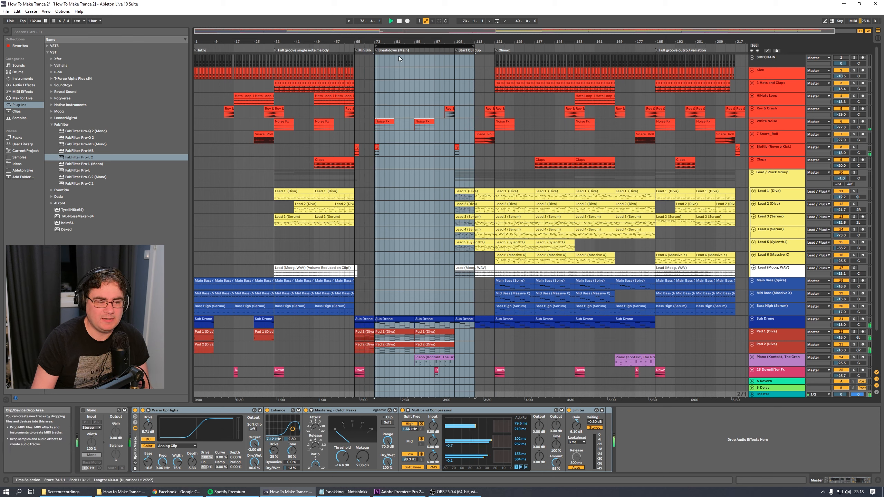
{"action": "left_click_drag", "start_coordinate": [403, 45], "coordinate": [484, 45]}
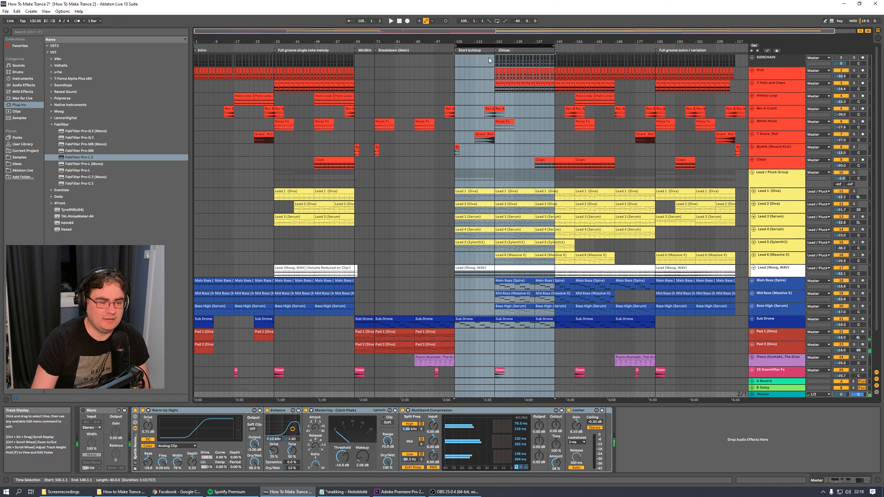
{"action": "key", "text": "space"}
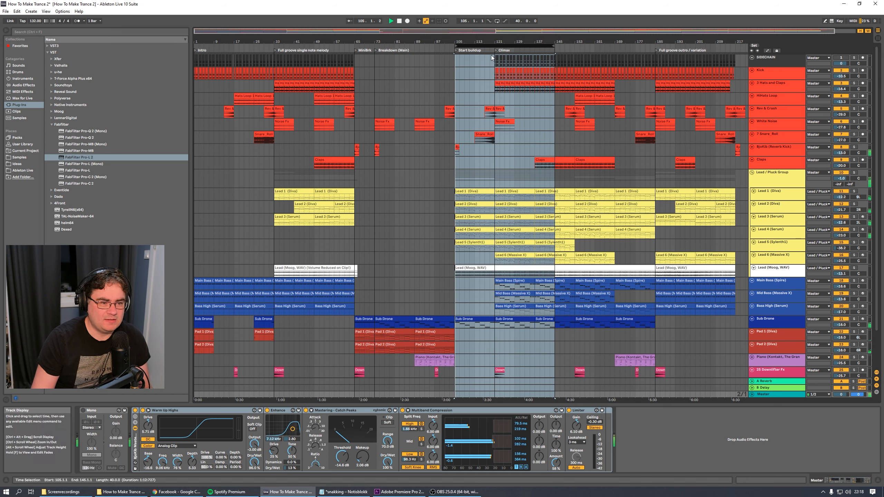
{"action": "key", "text": "space"}
{"action": "mouse_move", "coordinate": [493, 44]}
{"action": "left_mouse_down"}
{"action": "mouse_move", "coordinate": [484, 45]}
{"action": "mouse_move", "coordinate": [507, 44]}
{"action": "left_mouse_up"}
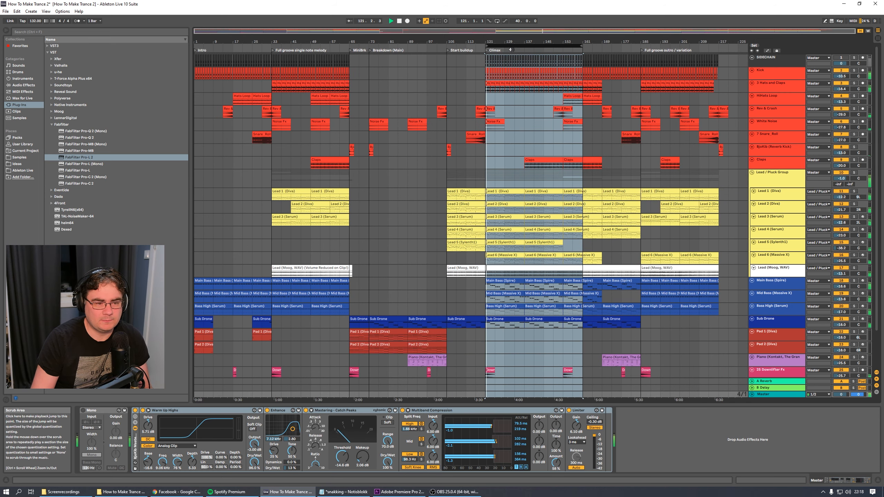
{"action": "left_click", "coordinate": [522, 50]}
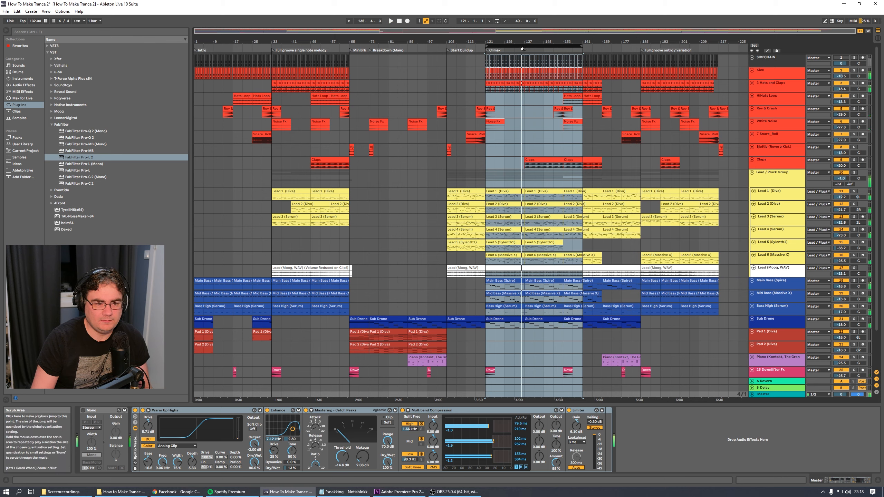
Play the last climax section and the outro by moving the loop start to bars 169, 185 and 215.
{"action": "mouse_move", "coordinate": [522, 46]}
{"action": "left_mouse_down"}
{"action": "mouse_move", "coordinate": [698, 49]}
{"action": "mouse_move", "coordinate": [643, 70]}
{"action": "left_mouse_up"}
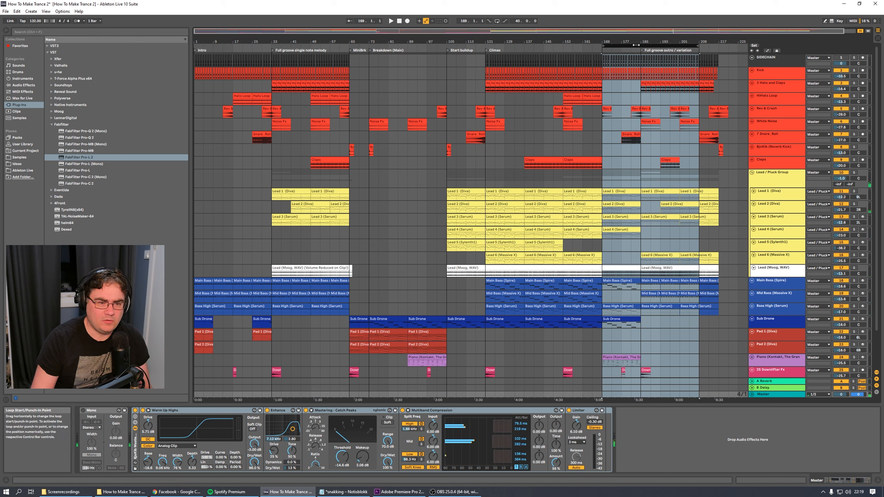
{"action": "key", "text": "space"}
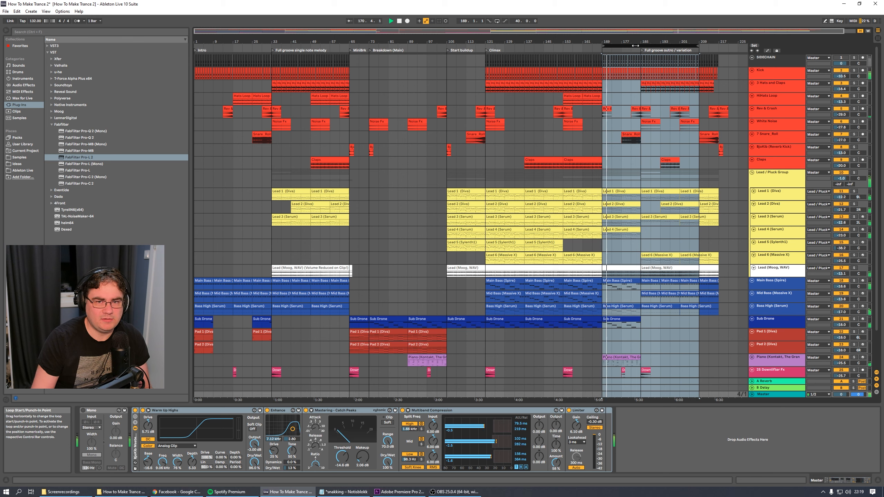
{"action": "left_click_drag", "start_coordinate": [635, 45], "coordinate": [679, 50]}
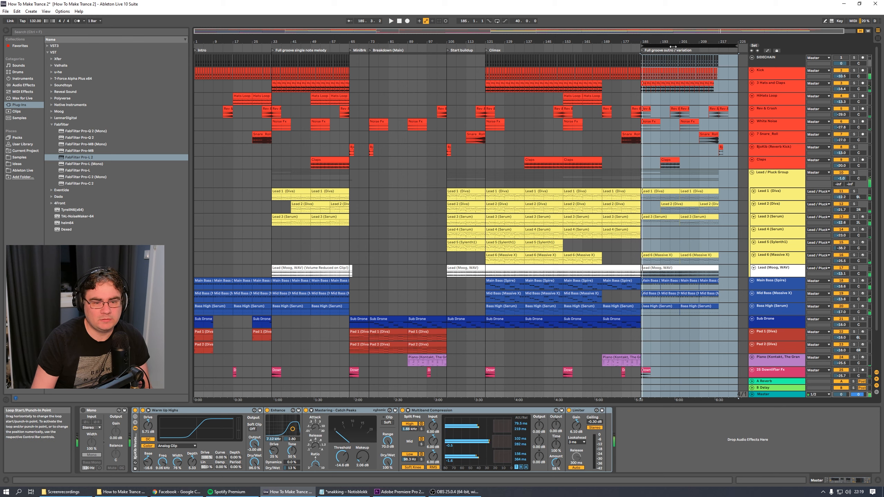
{"action": "left_click_drag", "start_coordinate": [661, 46], "coordinate": [730, 53]}
{"action": "key", "text": "space"}
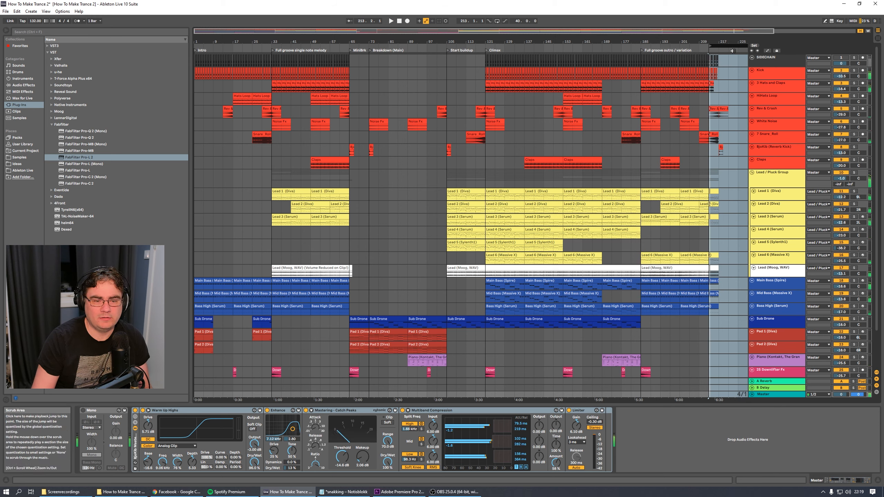
Play the ending with the loop at bar 217, move the loop start to bar 41 and stop playback.
{"action": "left_click_drag", "start_coordinate": [737, 46], "coordinate": [740, 45]}
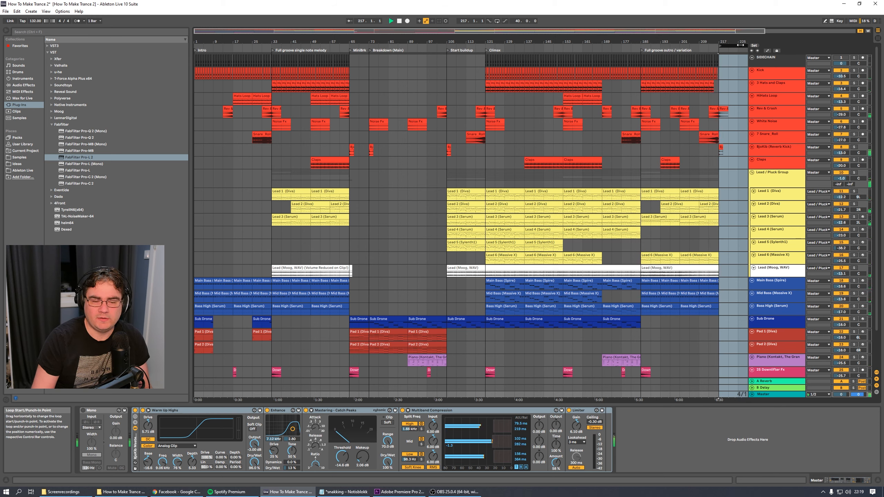
{"action": "left_click_drag", "start_coordinate": [740, 45], "coordinate": [311, 46]}
{"action": "left_click", "coordinate": [400, 21]}
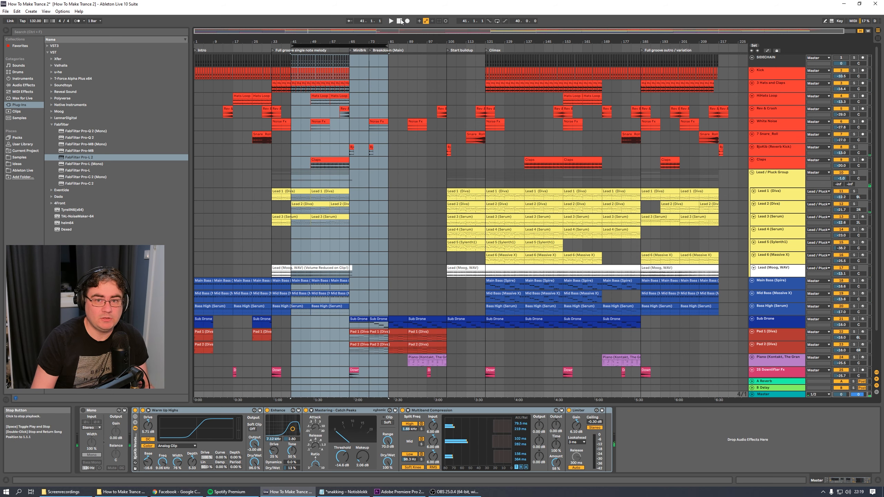